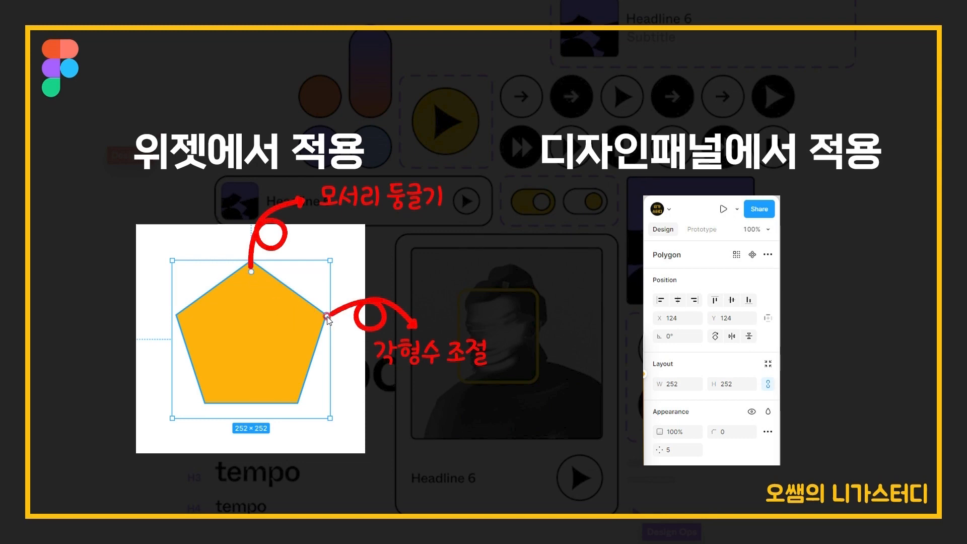
{"action": "left_click", "coordinate": [320, 393]}
{"action": "left_click", "coordinate": [650, 225]}
{"action": "left_click", "coordinate": [659, 422]}
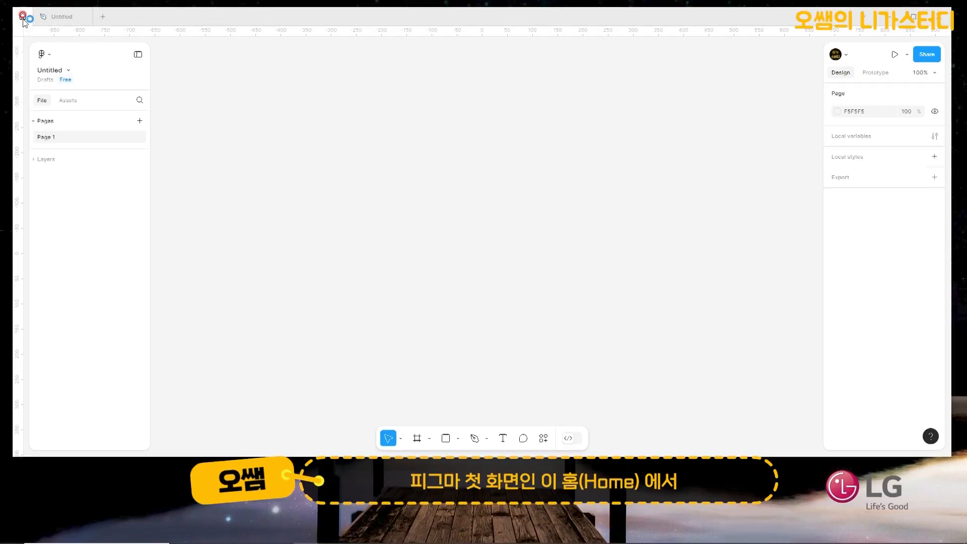
Create a new design file from the home screen and name it 4_다각형과별과선툴.
{"action": "left_click", "coordinate": [23, 17]}
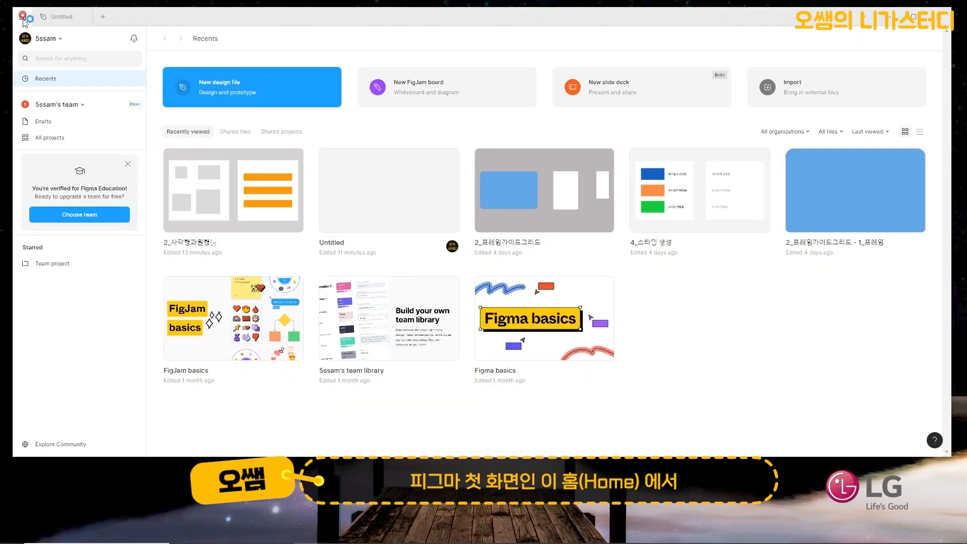
{"action": "left_click", "coordinate": [246, 84]}
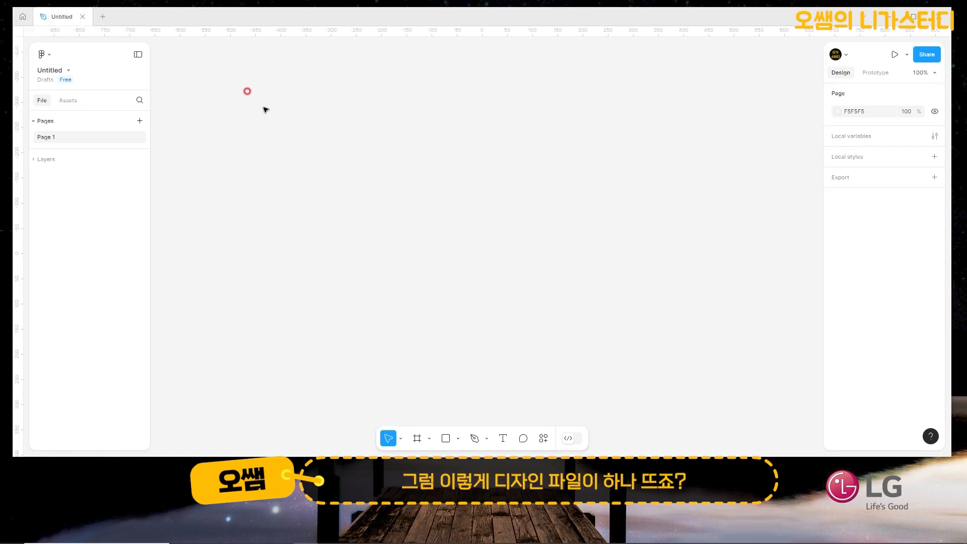
{"action": "left_click", "coordinate": [49, 69]}
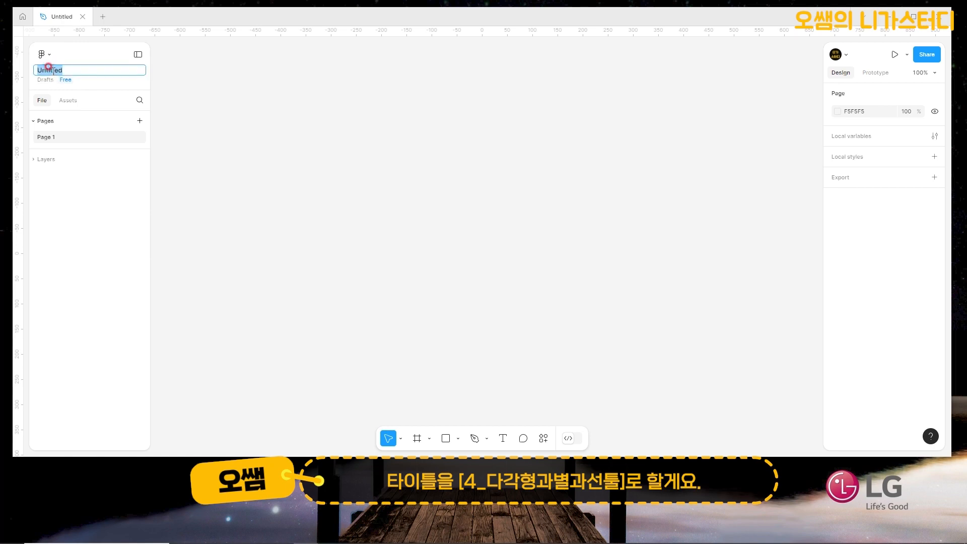
{"action": "type", "text": "4_다"}
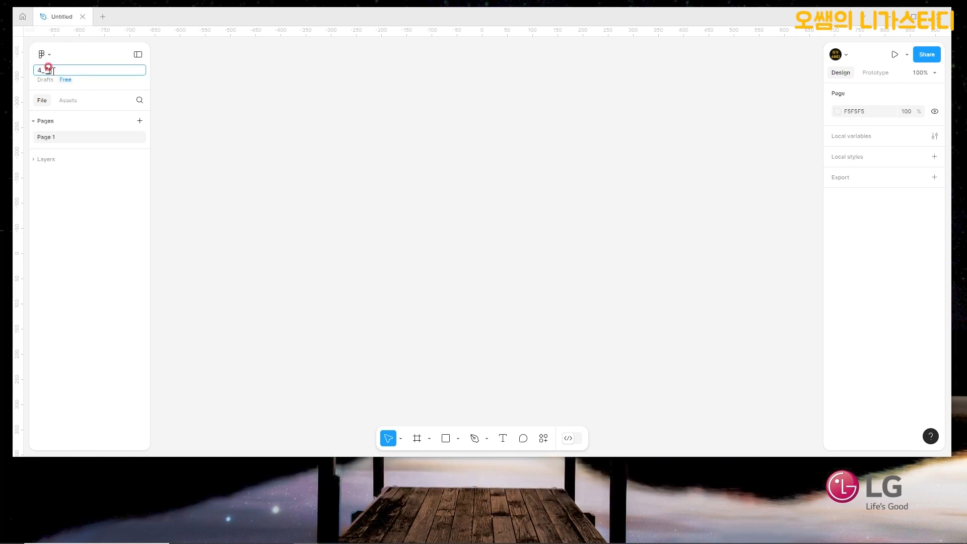
{"action": "type", "text": "각형그과별과선툴"}
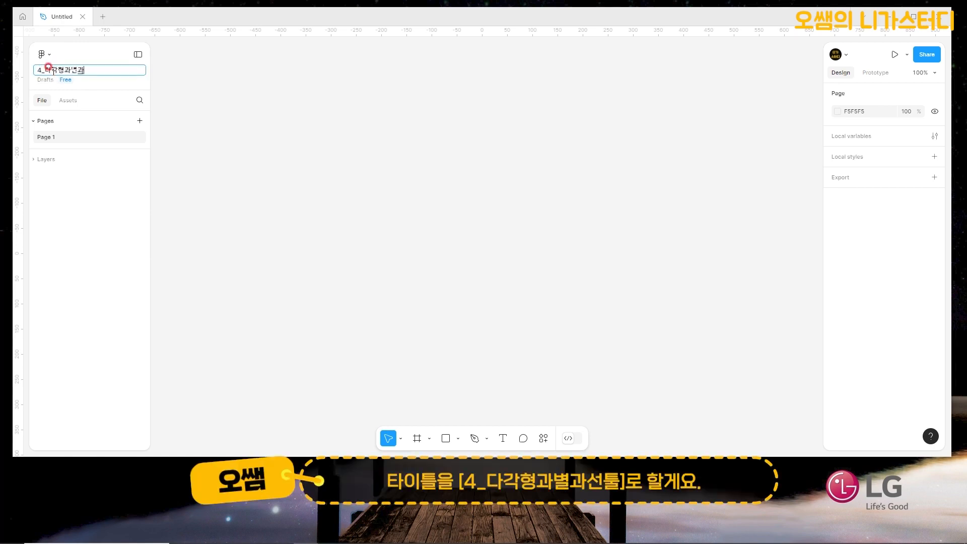
{"action": "key", "text": "Return"}
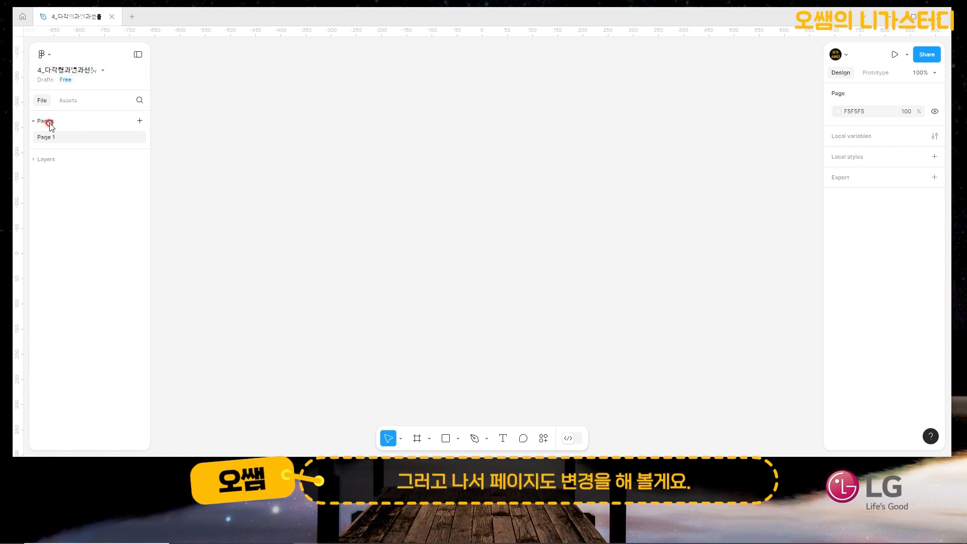
Rename the first page as 1_다각형툴.
{"action": "double_click", "coordinate": [46, 139]}
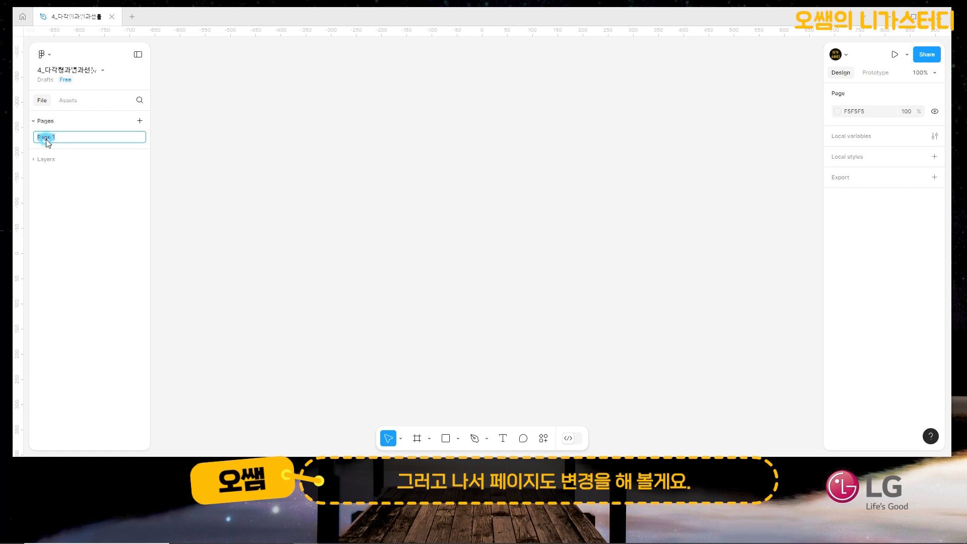
{"action": "type", "text": "1_다"}
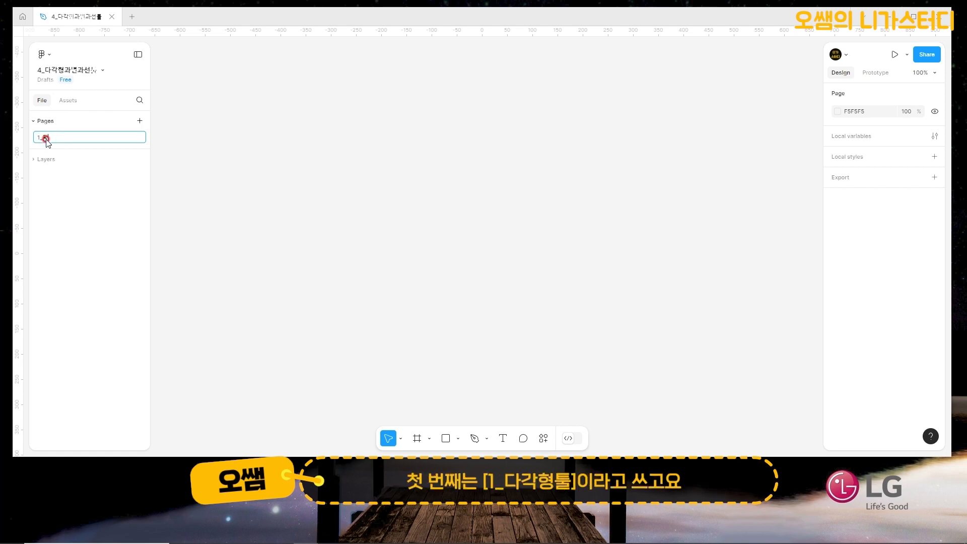
{"action": "type", "text": "각형툴"}
{"action": "key", "text": "Return"}
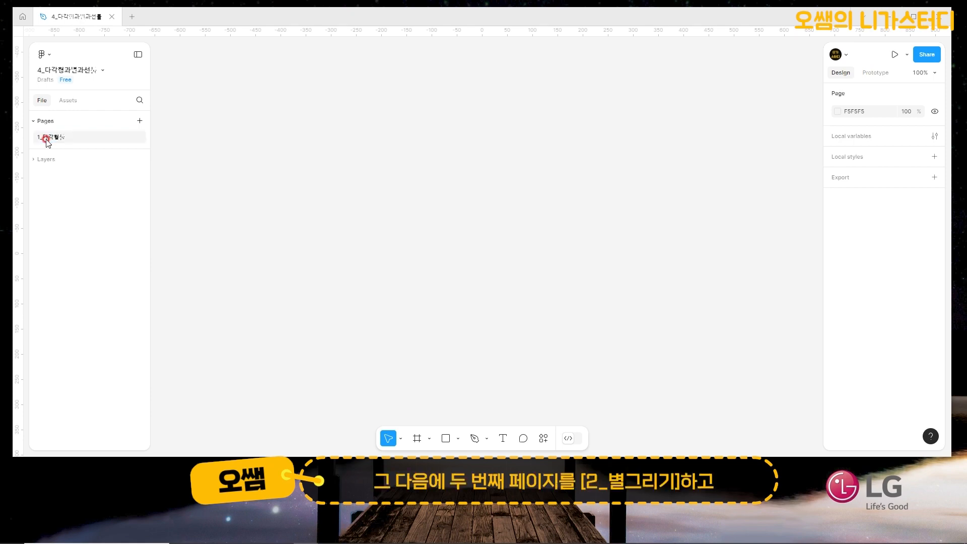
Add a second page named 2_별그리기.
{"action": "left_click", "coordinate": [141, 122]}
{"action": "type", "text": "2_별그리기"}
{"action": "key", "text": "Return"}
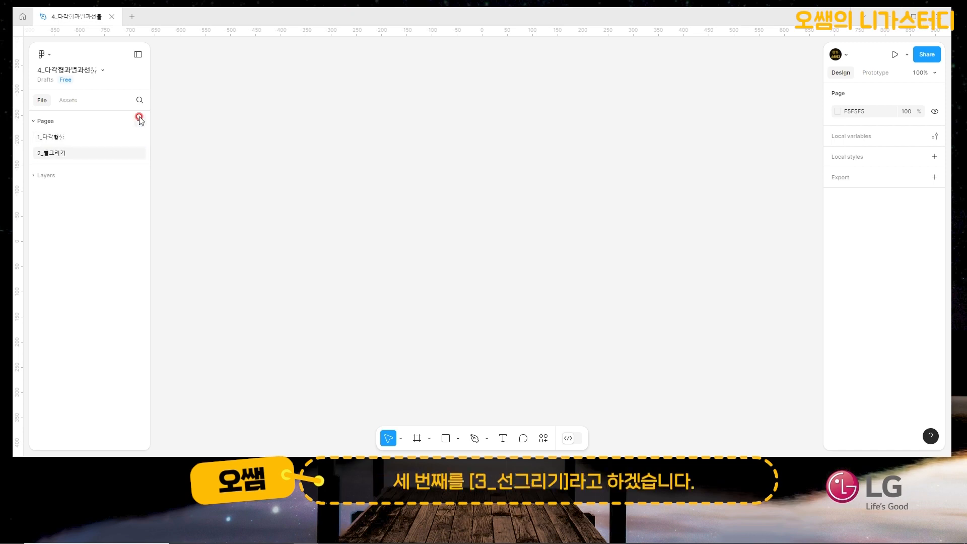
Add a third page and delete the surplus page created along with it.
{"action": "left_click", "coordinate": [139, 118]}
{"action": "left_click", "coordinate": [139, 117]}
{"action": "type", "text": "3"}
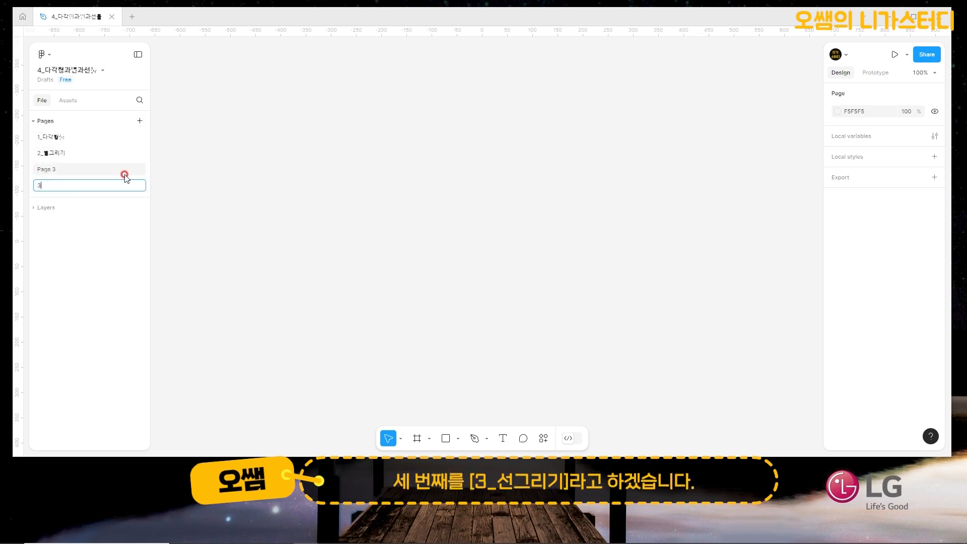
{"action": "left_click", "coordinate": [59, 186]}
{"action": "right_click", "coordinate": [59, 185]}
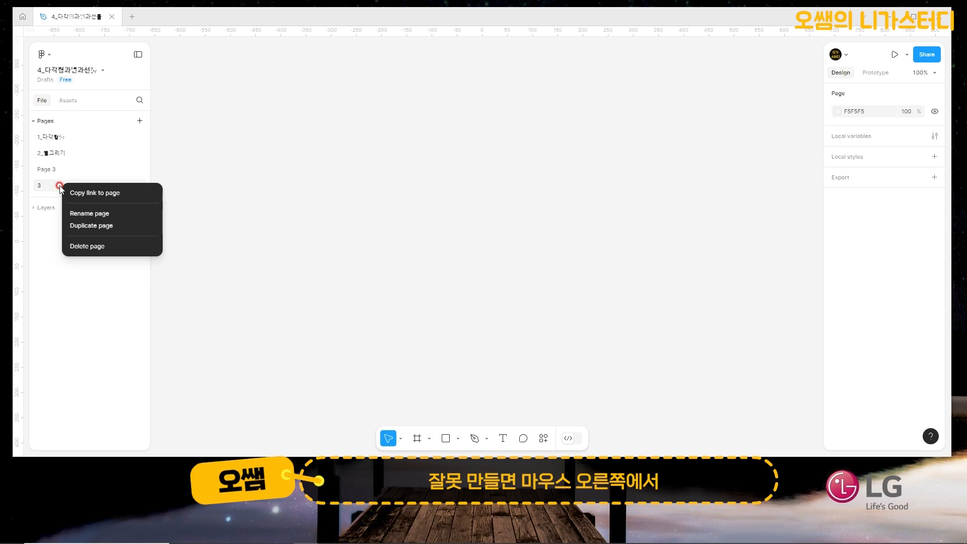
{"action": "left_click", "coordinate": [67, 203]}
{"action": "right_click", "coordinate": [47, 172]}
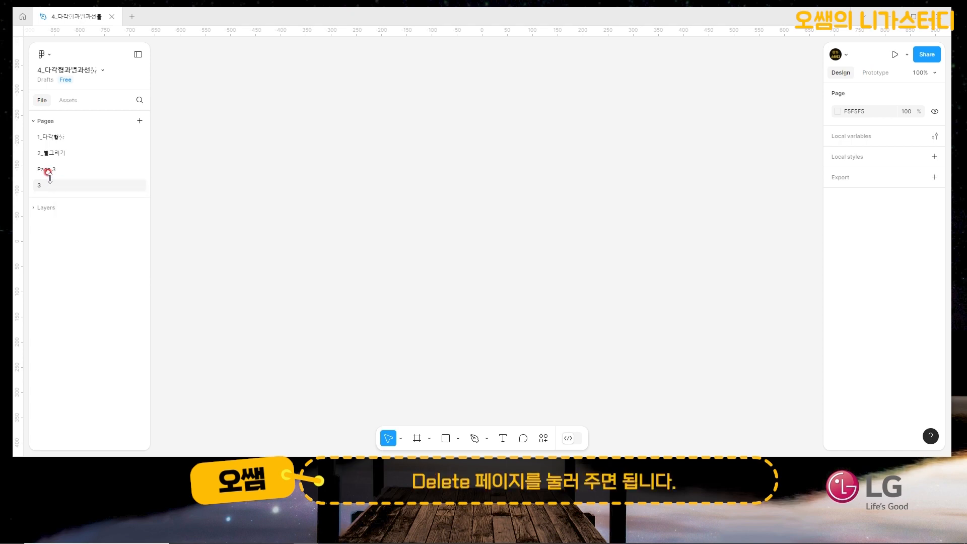
Rename the third page as 3_선그리기.
{"action": "double_click", "coordinate": [52, 172]}
{"action": "type", "text": "3_선그리기"}
{"action": "key", "text": "Return"}
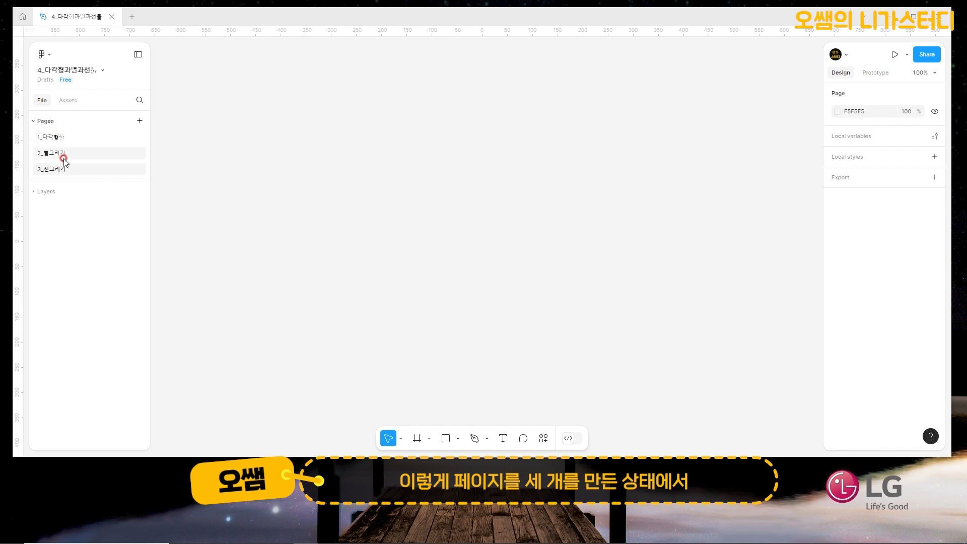
Draw a square frame of about 370 × 370 on the page 1_다각형툴.
{"action": "left_click", "coordinate": [59, 138]}
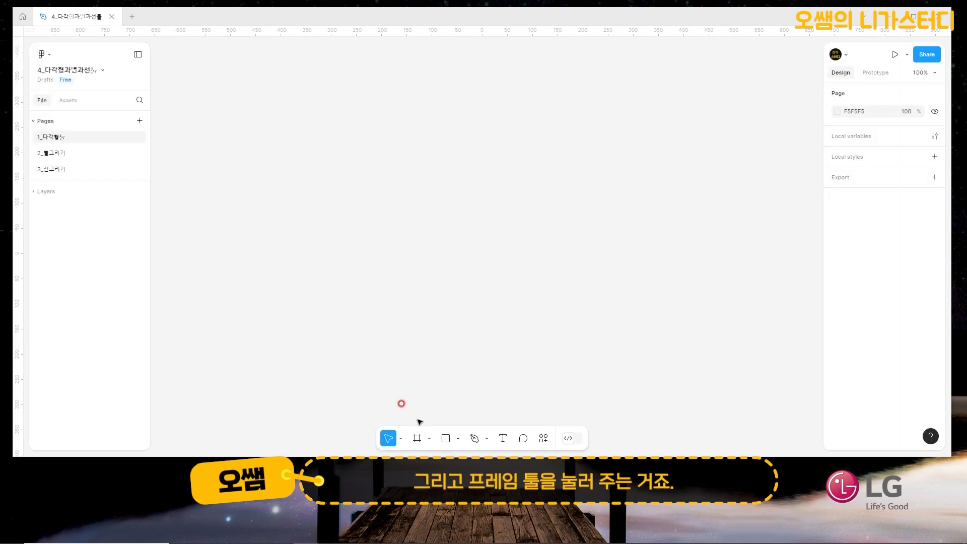
{"action": "left_click", "coordinate": [417, 438]}
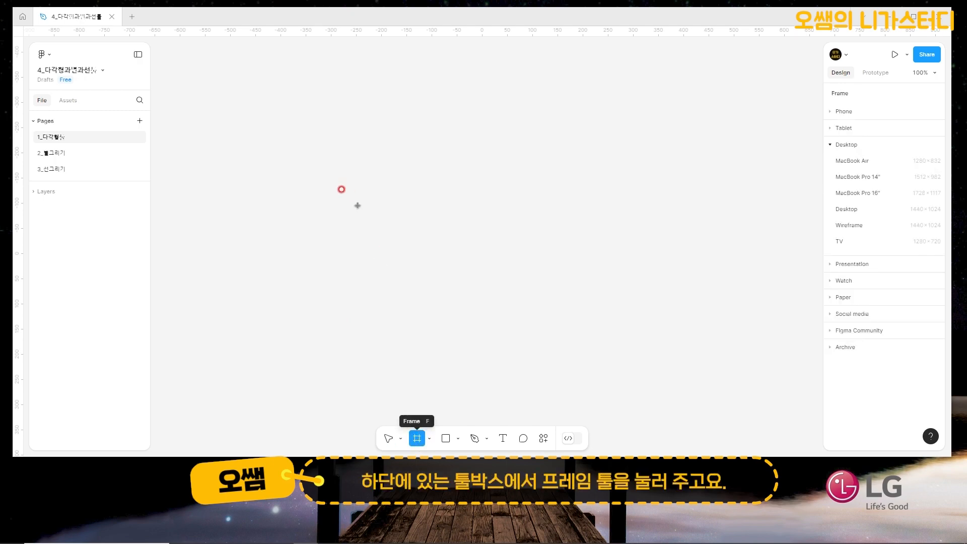
{"action": "left_click_drag", "start_coordinate": [257, 128], "coordinate": [444, 315]}
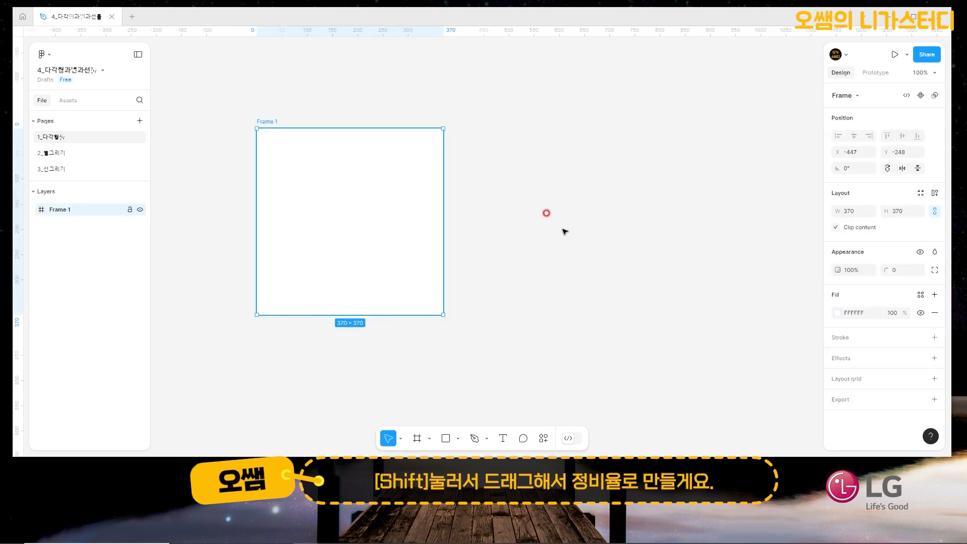
Set the frame's size to 500 × 500 with its proportions locked.
{"action": "left_click", "coordinate": [936, 211]}
{"action": "left_click", "coordinate": [858, 209]}
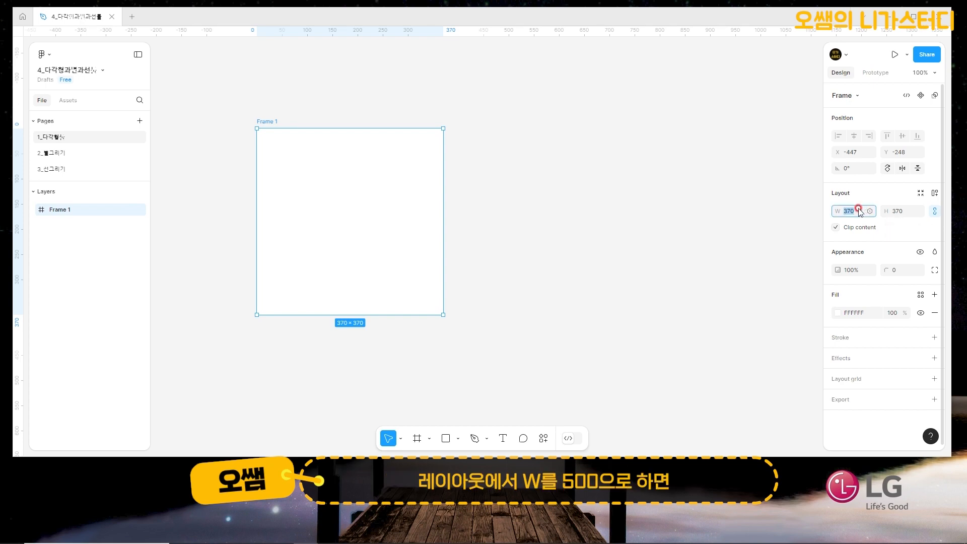
{"action": "type", "text": "500"}
{"action": "key", "text": "Return"}
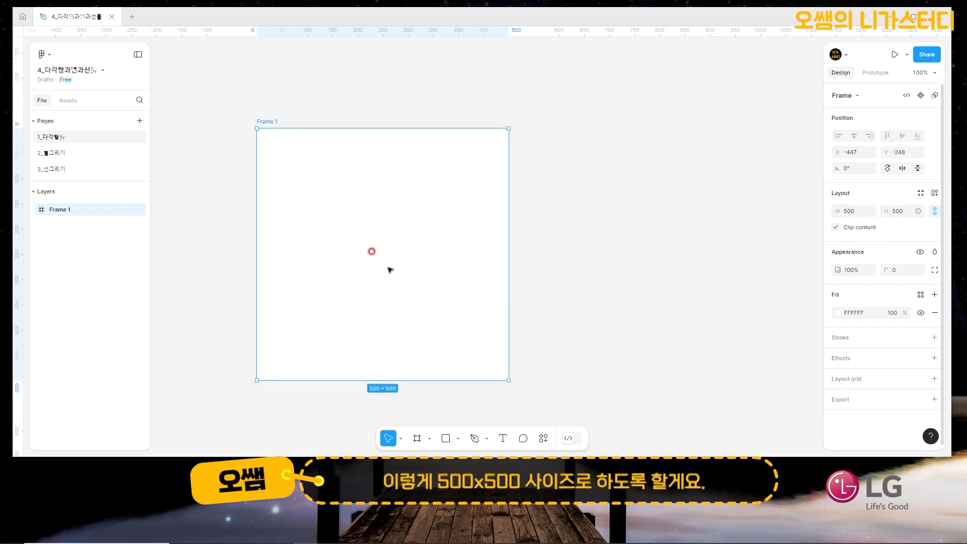
Move the frame up and left to about X -535, Y -309 and rename it 도형그리기.
{"action": "left_click_drag", "start_coordinate": [382, 267], "coordinate": [365, 256]}
{"action": "double_click", "coordinate": [222, 91]}
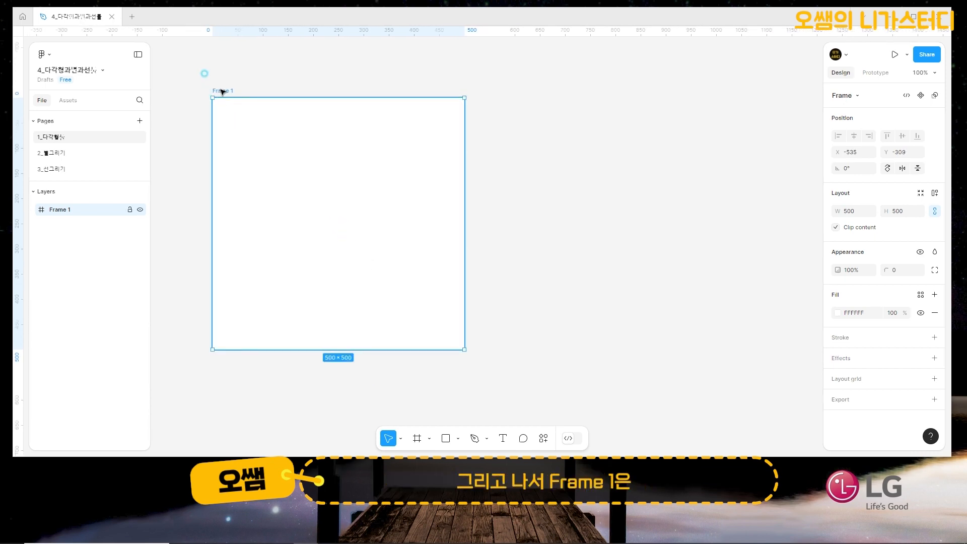
{"action": "type", "text": "도형그리기"}
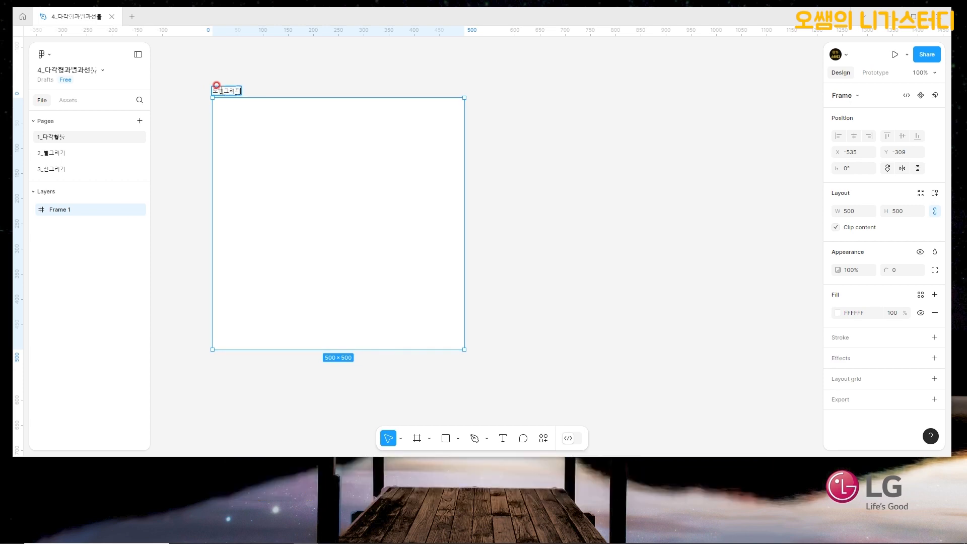
{"action": "left_click", "coordinate": [288, 119]}
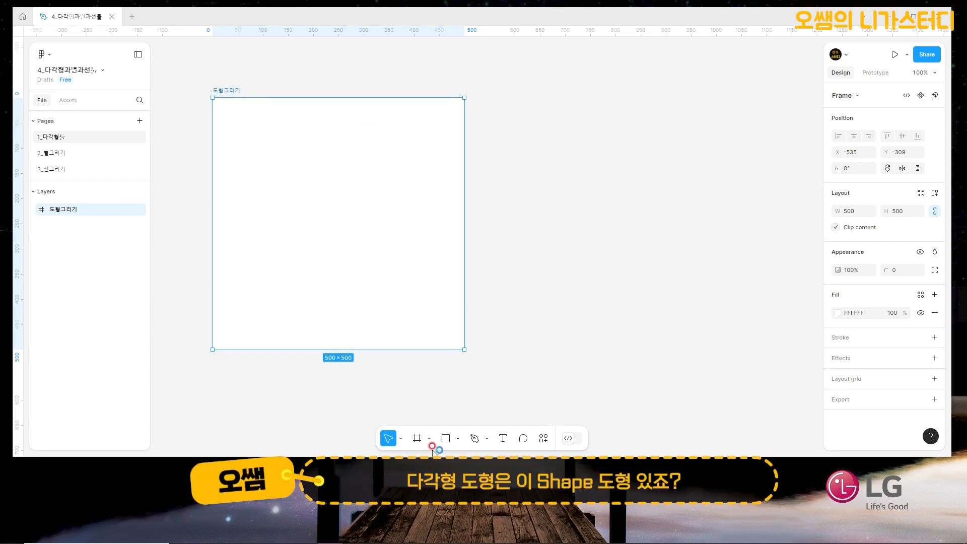
Draw a triangle of about 137 × 136 with the Polygon tool in the frame's upper-left area.
{"action": "left_click", "coordinate": [459, 439]}
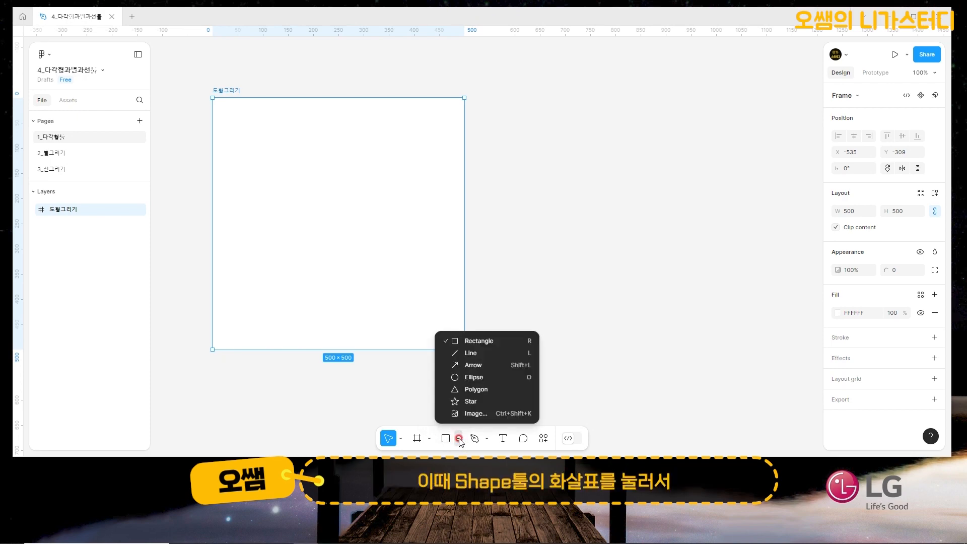
{"action": "left_click", "coordinate": [476, 390]}
{"action": "left_click_drag", "start_coordinate": [244, 115], "coordinate": [314, 183]}
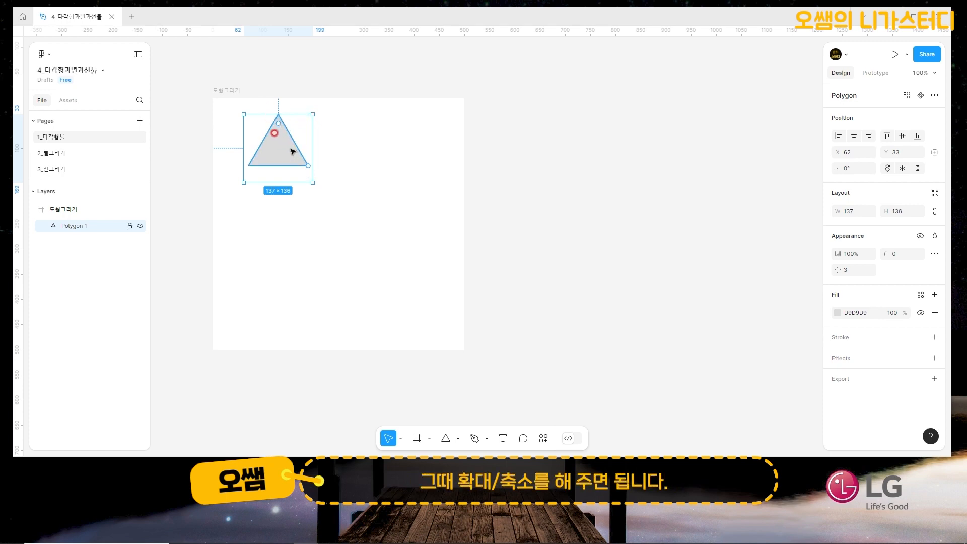
Examine the frame and its triangle at several zoom levels between 25% and 200%, and return to 100%.
{"action": "key", "text": "ctrl+plus"}
{"action": "key", "text": "ctrl+plus"}
{"action": "key", "text": "ctrl+plus"}
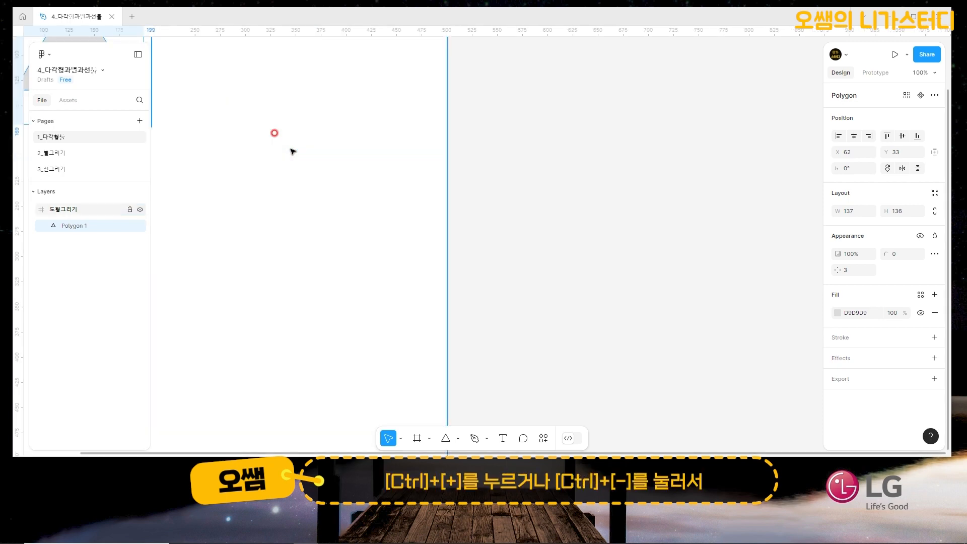
{"action": "key", "text": "ctrl+minus"}
{"action": "key", "text": "ctrl+minus"}
{"action": "key", "text": "ctrl+minus"}
{"action": "key", "text": "ctrl+minus"}
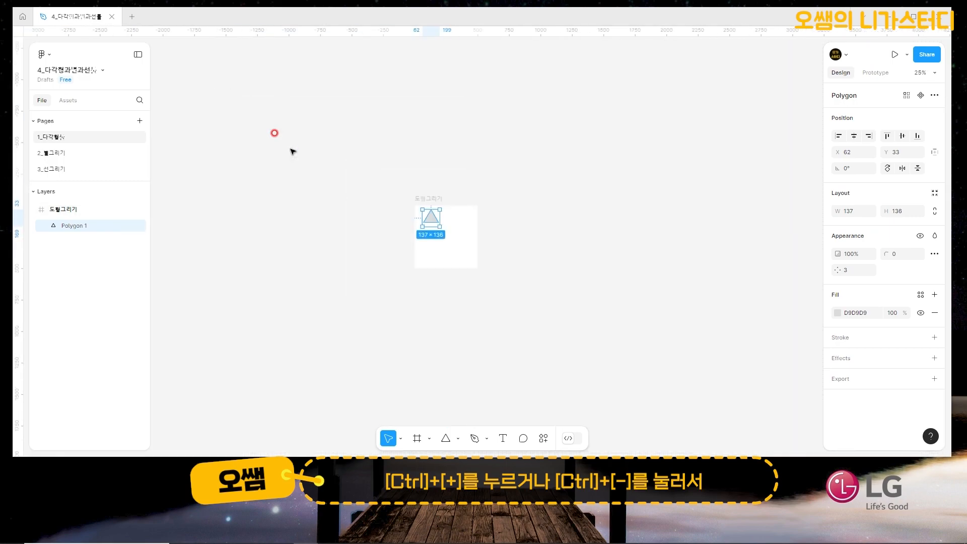
{"action": "key", "text": "ctrl+plus"}
{"action": "key", "text": "ctrl+minus"}
{"action": "key", "text": "ctrl+minus"}
{"action": "key", "text": "ctrl+plus"}
{"action": "key", "text": "ctrl+plus"}
{"action": "key", "text": "ctrl+plus"}
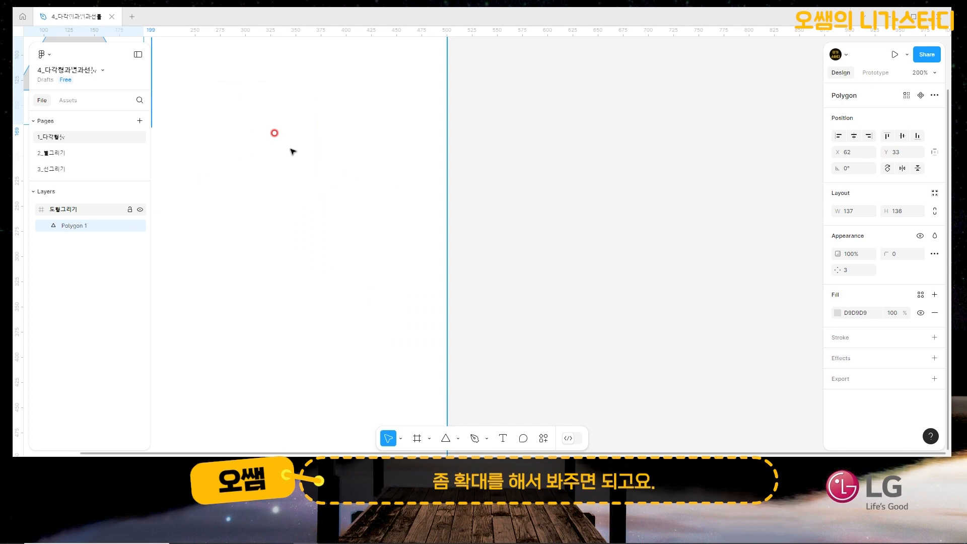
{"action": "key", "text": "ctrl+minus"}
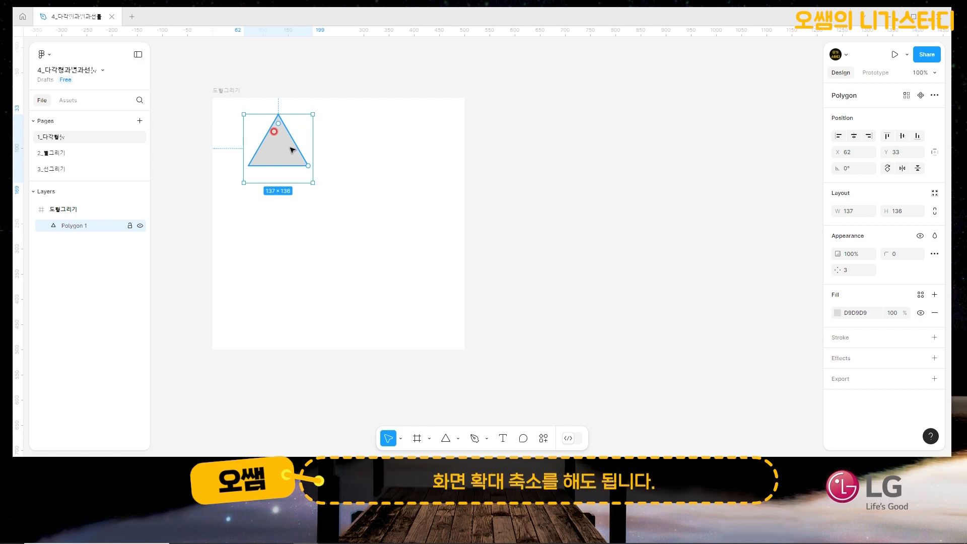
Try rounding the triangle's corners, restore the radius to 0, and raise its corner count to 5.
{"action": "mouse_move", "coordinate": [278, 123]}
{"action": "left_click_drag", "start_coordinate": [280, 124], "coordinate": [281, 106]}
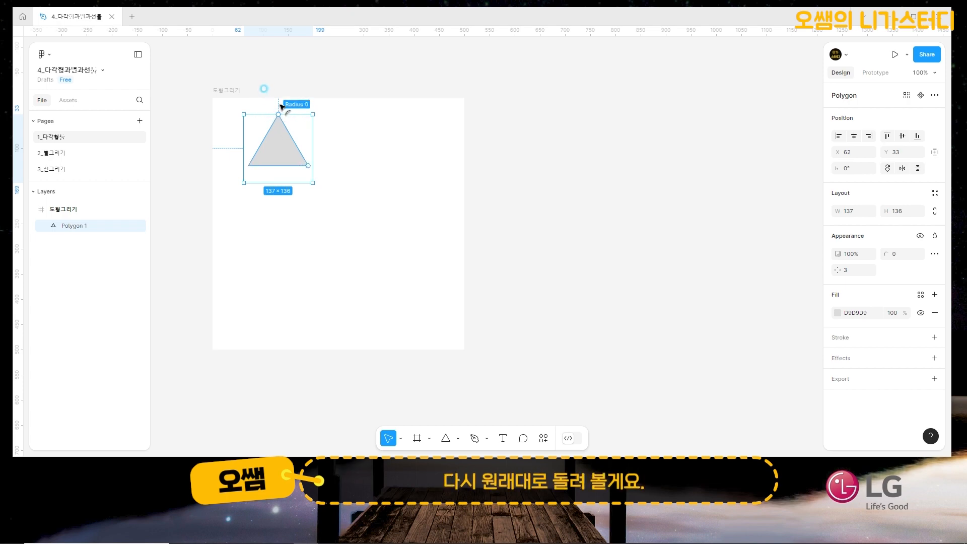
{"action": "mouse_move", "coordinate": [309, 166]}
{"action": "left_click_drag", "start_coordinate": [309, 168], "coordinate": [322, 137]}
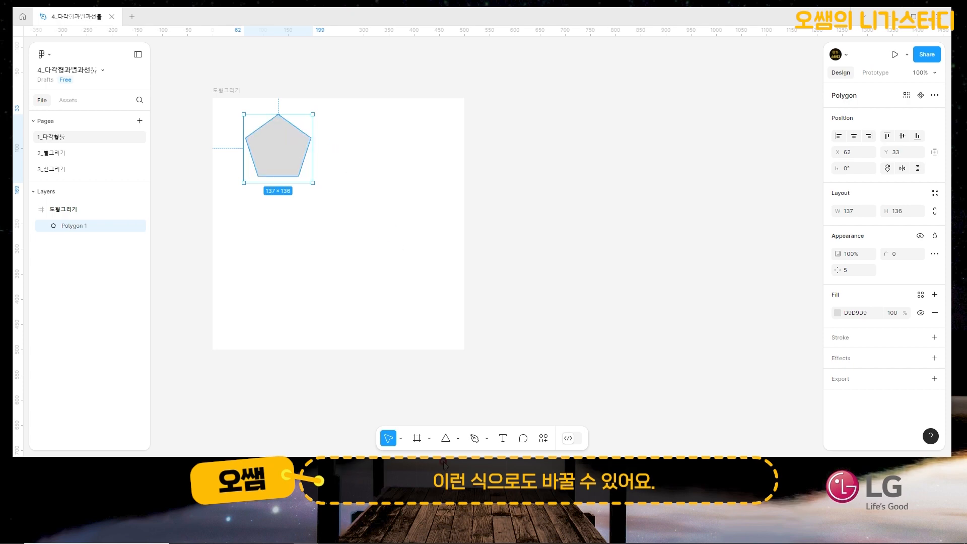
Place a default 100 × 100 polygon beside the pentagon and move it to about X 280, Y 58.
{"action": "left_click", "coordinate": [446, 443]}
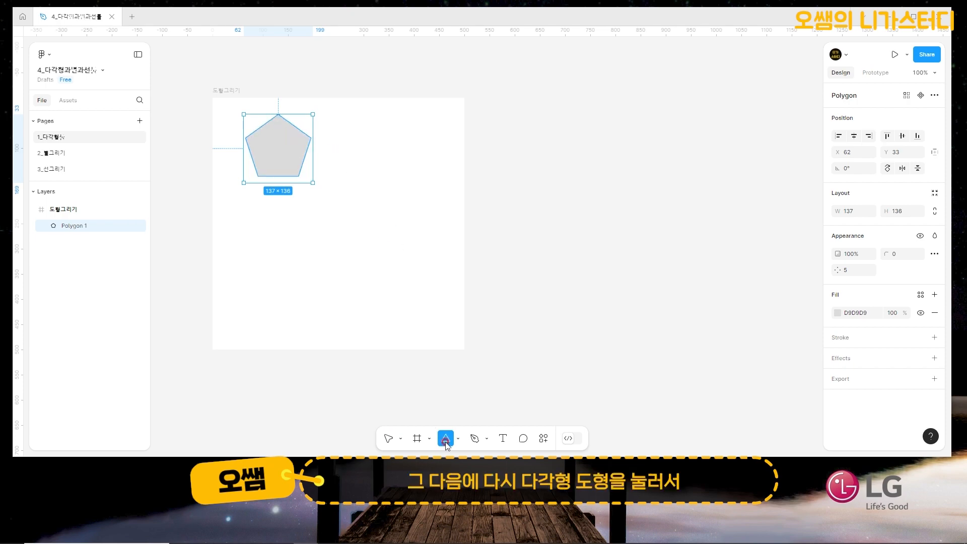
{"action": "left_click", "coordinate": [365, 138]}
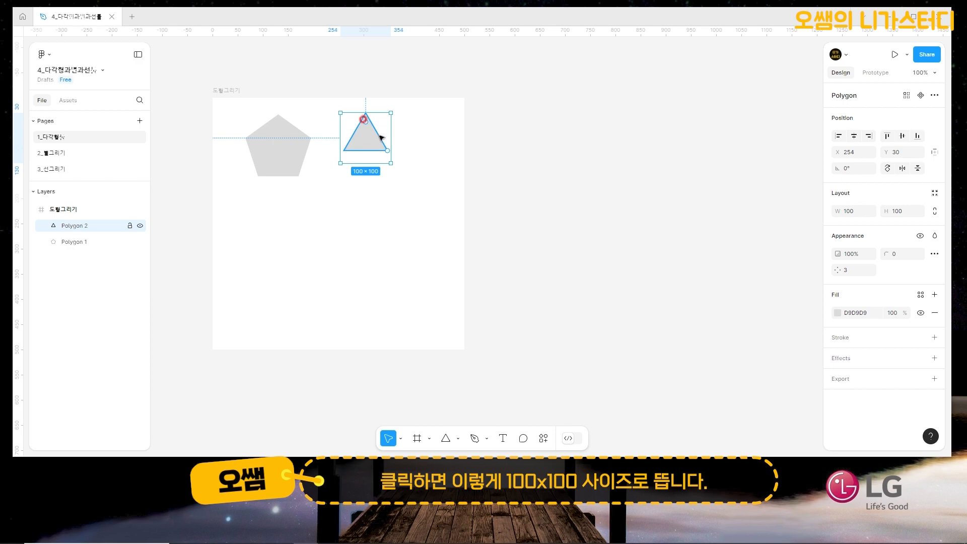
{"action": "left_click_drag", "start_coordinate": [375, 141], "coordinate": [388, 160]}
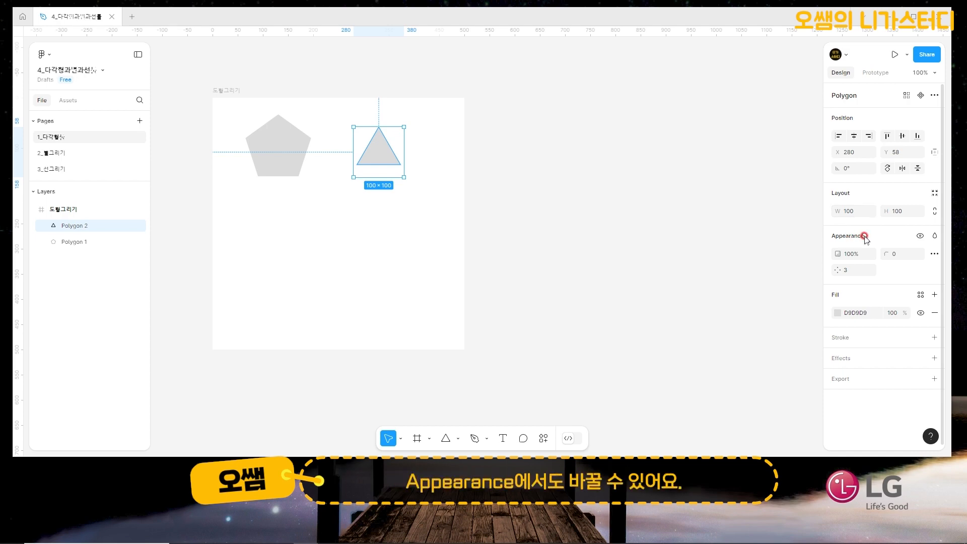
Try a corner count of 5 on the second polygon, set it to 6, and give it a corner radius of 10.
{"action": "left_click", "coordinate": [857, 272]}
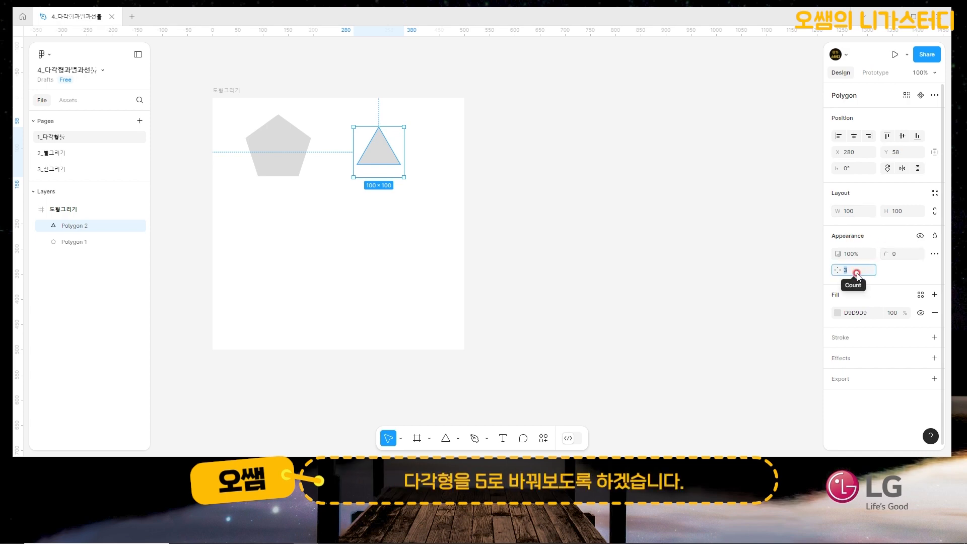
{"action": "type", "text": "5"}
{"action": "key", "text": "Return"}
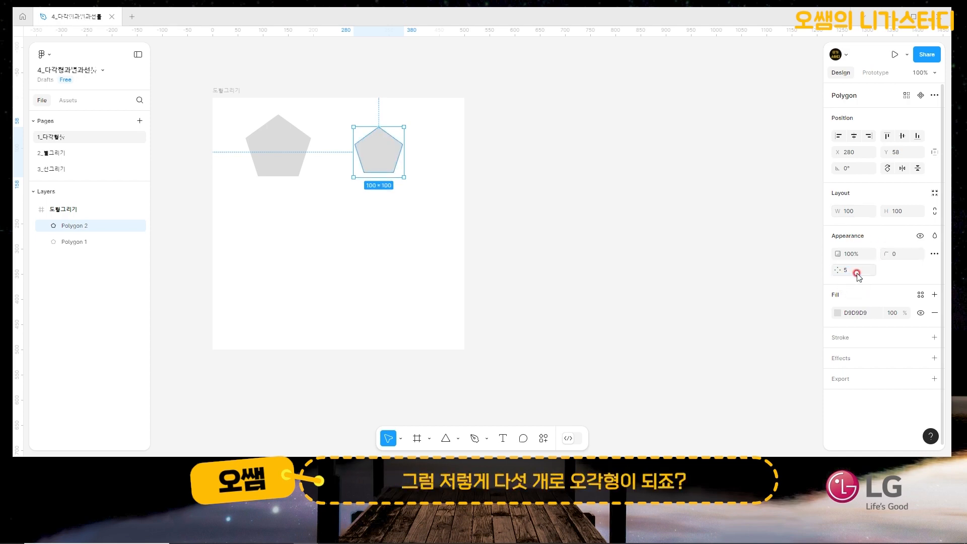
{"action": "left_click", "coordinate": [857, 272]}
{"action": "type", "text": "6"}
{"action": "key", "text": "Return"}
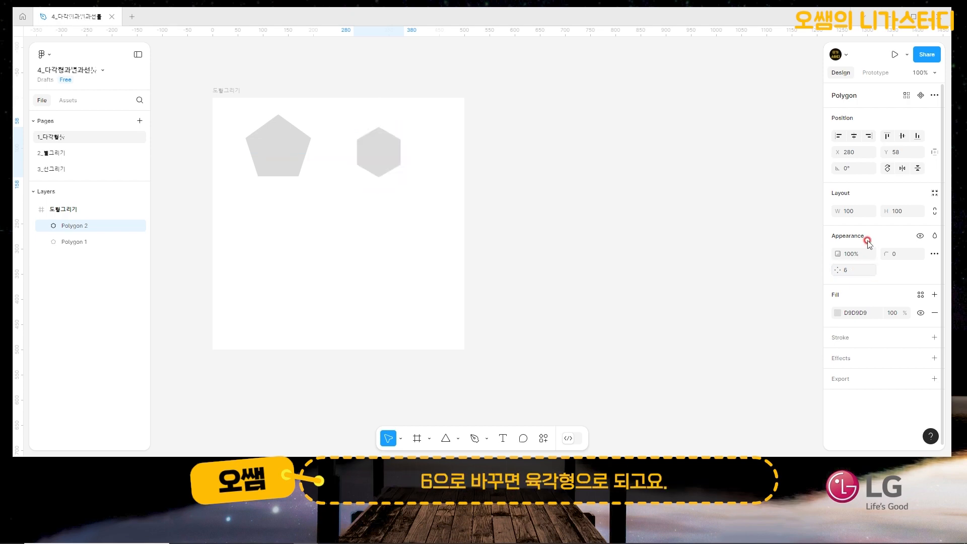
{"action": "type", "text": "10"}
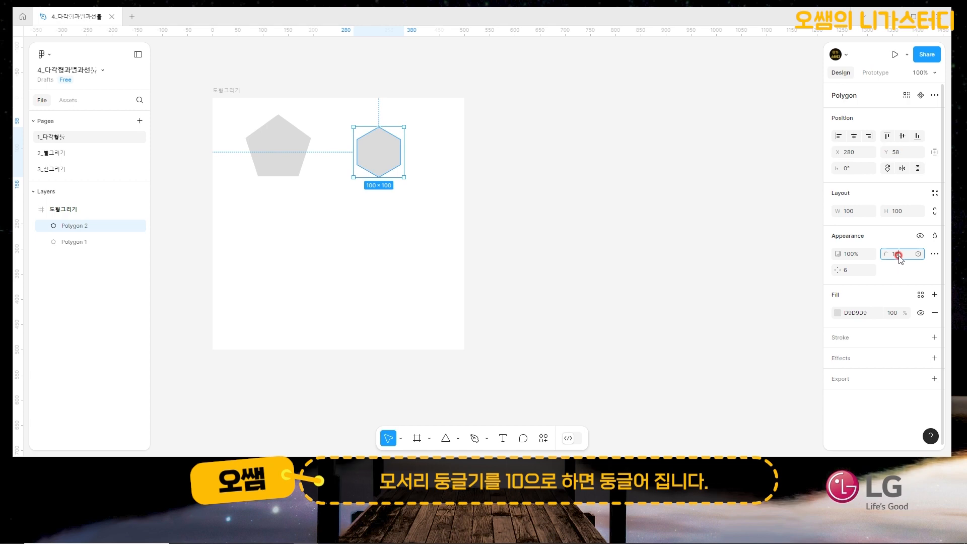
{"action": "key", "text": "Return"}
Try drawing a triangle of about 181 × 170 from corner to corner below the pentagon, and undo it.
{"action": "left_click", "coordinate": [445, 439]}
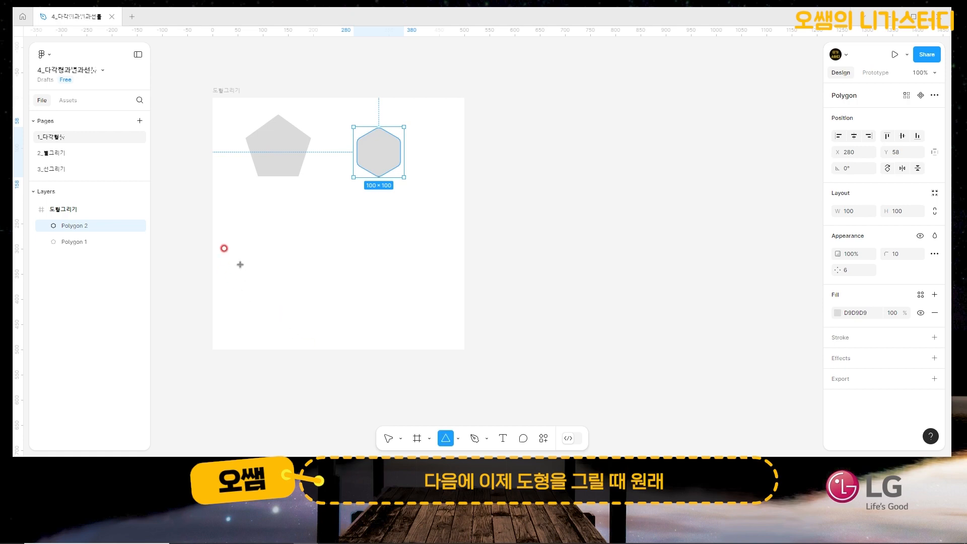
{"action": "left_click_drag", "start_coordinate": [239, 224], "coordinate": [330, 310]}
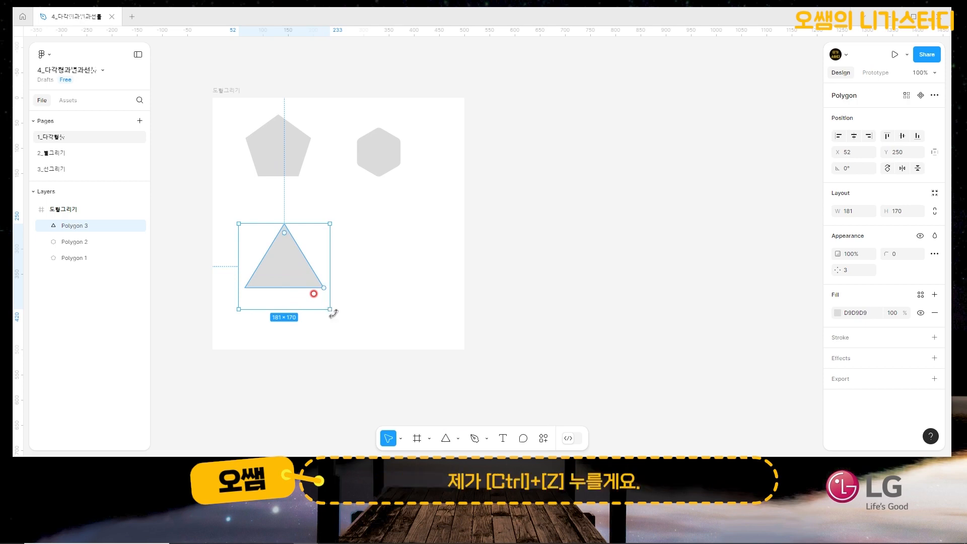
{"action": "key", "text": "ctrl+z"}
{"action": "key", "text": "Escape"}
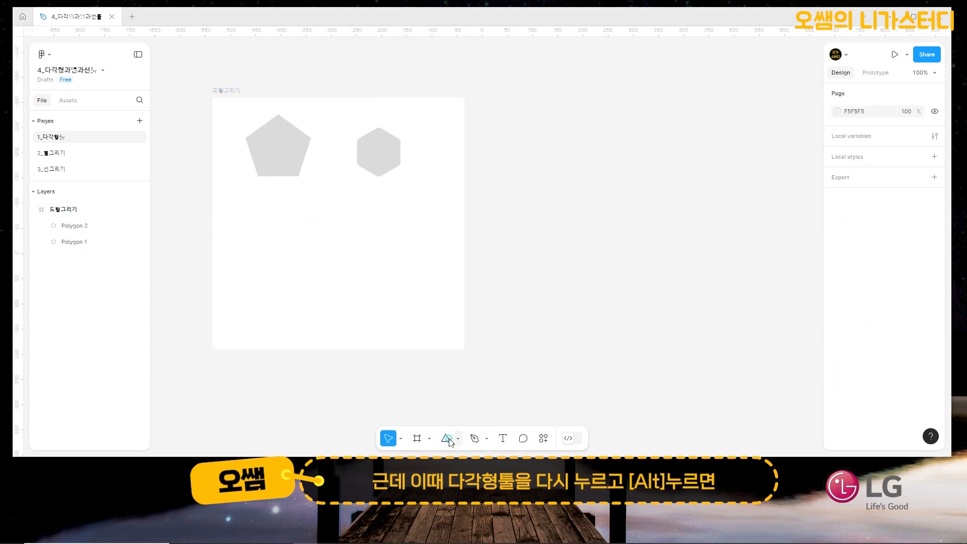
Draw a triangle of about 160 × 164 outward from its centre below the pentagon, and an equal-sided one of about 148 × 148 beside it.
{"action": "left_click", "coordinate": [448, 440]}
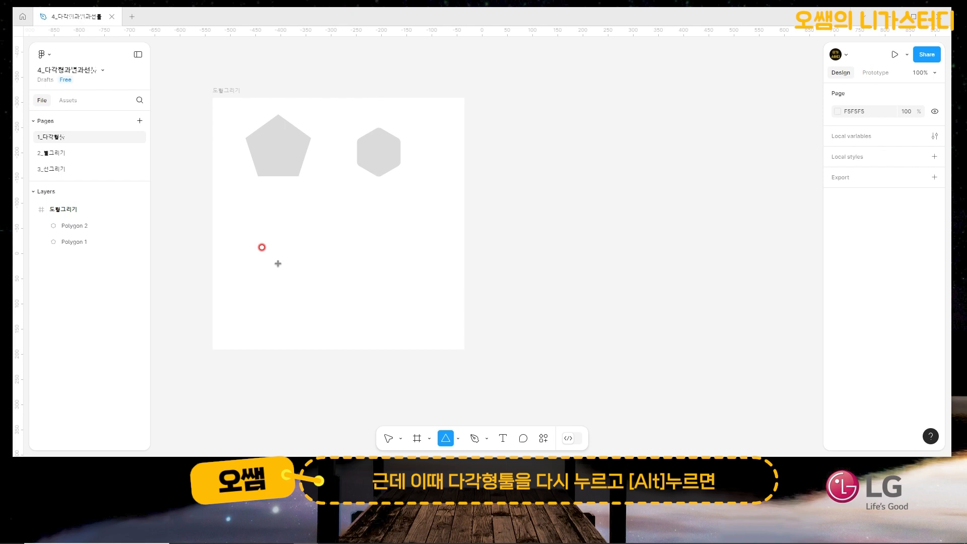
{"action": "left_click_drag", "start_coordinate": [278, 264], "coordinate": [317, 302]}
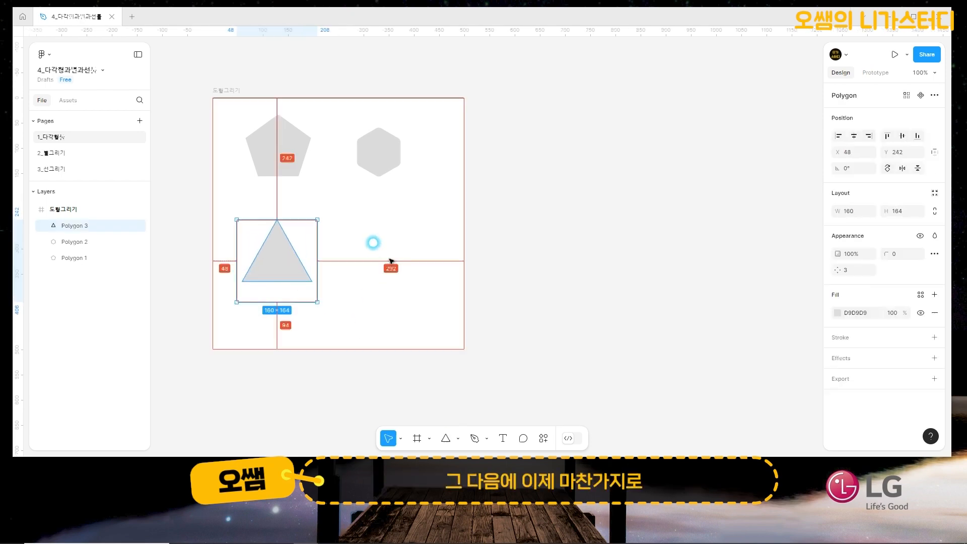
{"action": "left_click", "coordinate": [446, 439]}
{"action": "mouse_move", "coordinate": [352, 214]}
{"action": "left_mouse_down"}
{"action": "mouse_move", "coordinate": [425, 289]}
{"action": "mouse_move", "coordinate": [367, 238]}
{"action": "mouse_move", "coordinate": [334, 226]}
{"action": "left_mouse_up"}
Draw a proportional triangle of about 170 × 170 outward from its centre in the frame's lower-right area and deselect it.
{"action": "left_click", "coordinate": [446, 438]}
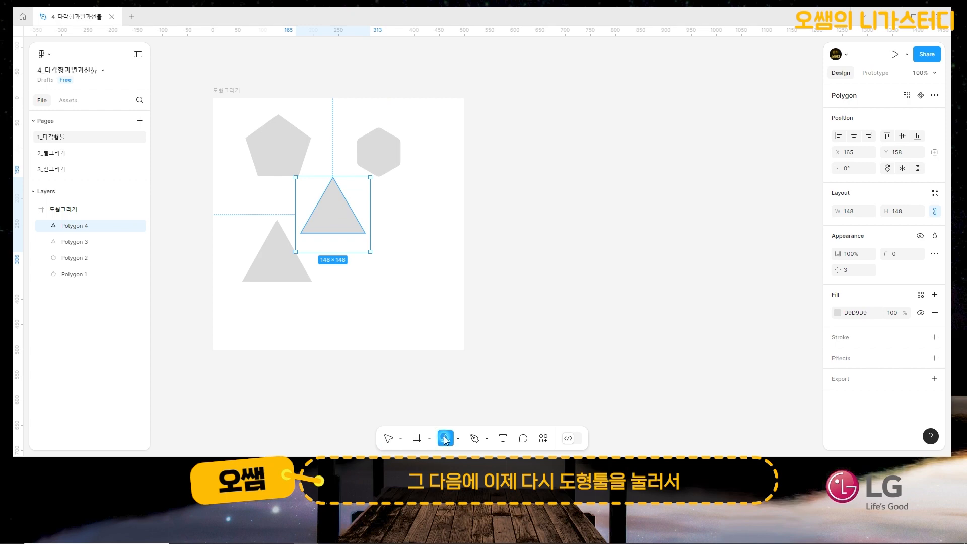
{"action": "left_click_drag", "start_coordinate": [398, 266], "coordinate": [440, 308]}
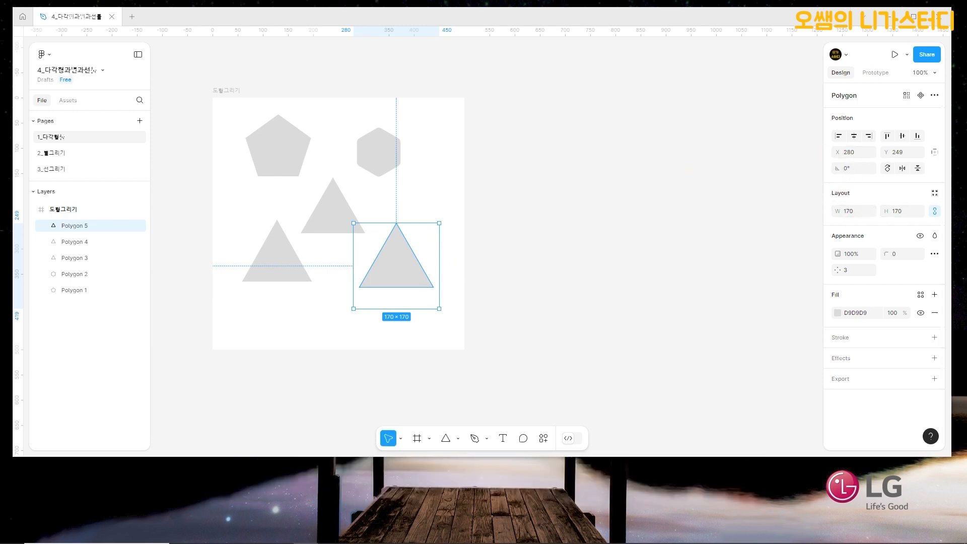
{"action": "left_click", "coordinate": [609, 177]}
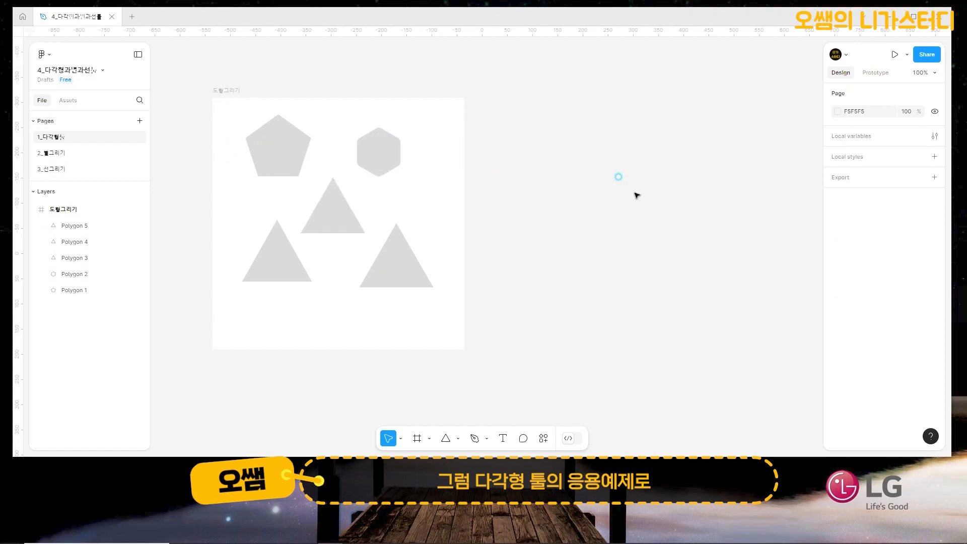
Examine the example 4_Israel Flag frame up close and delete it from the canvas.
{"action": "scroll", "coordinate": [478, 207], "scroll_direction": "right", "scroll_amount": 5}
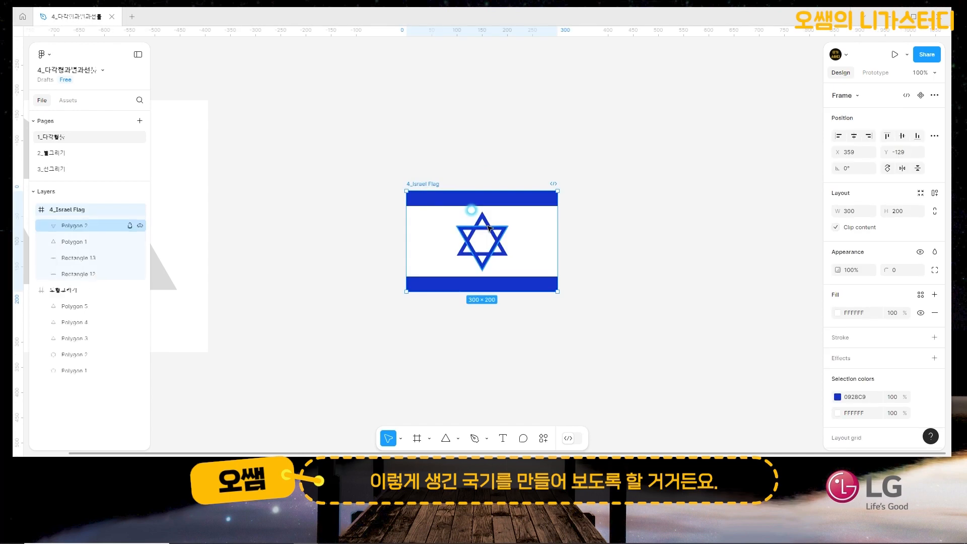
{"action": "scroll", "coordinate": [527, 235], "scroll_direction": "up", "scroll_amount": 2}
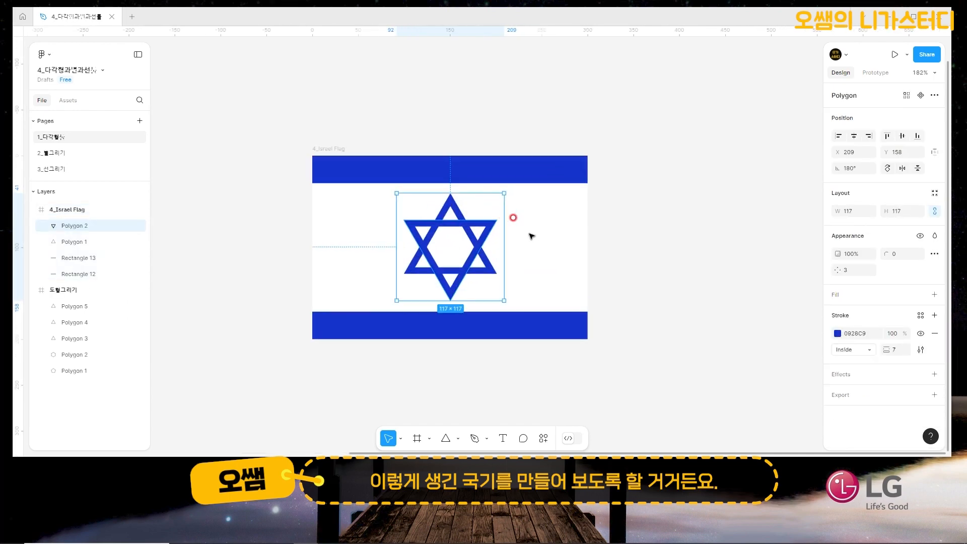
{"action": "left_click", "coordinate": [651, 206]}
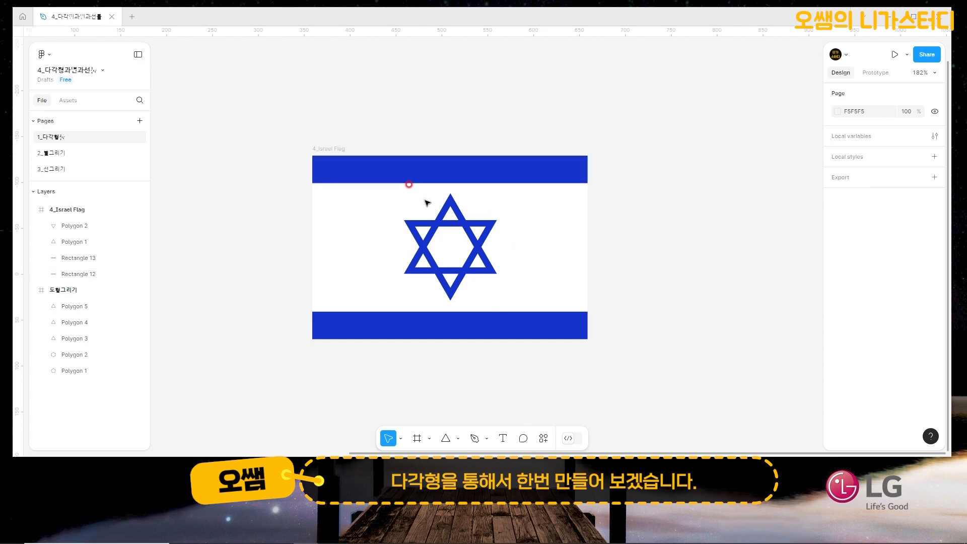
{"action": "left_click", "coordinate": [332, 150]}
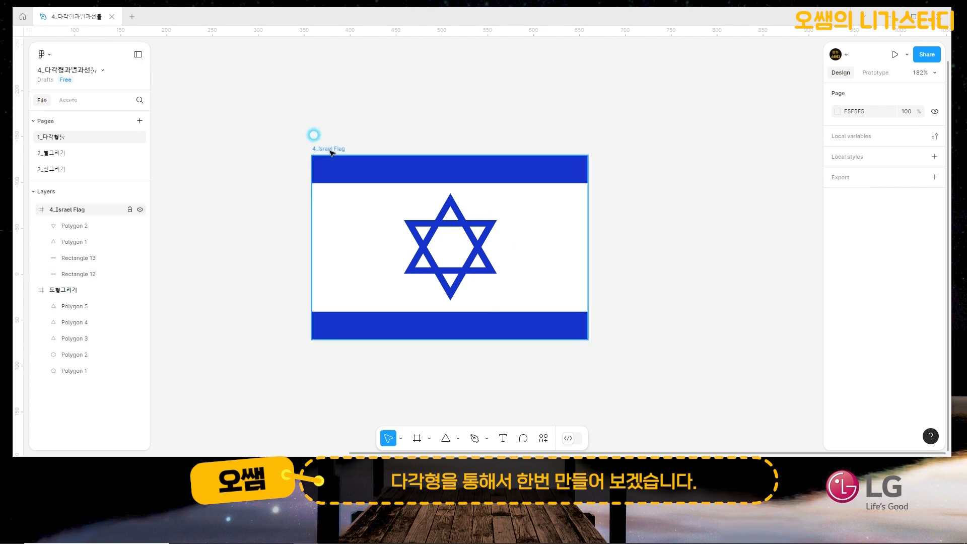
{"action": "key", "text": "Delete"}
Place a new frame on the empty canvas and set its size to 300 × 200.
{"action": "left_click_drag", "start_coordinate": [427, 173], "coordinate": [542, 199]}
{"action": "left_click", "coordinate": [418, 438]}
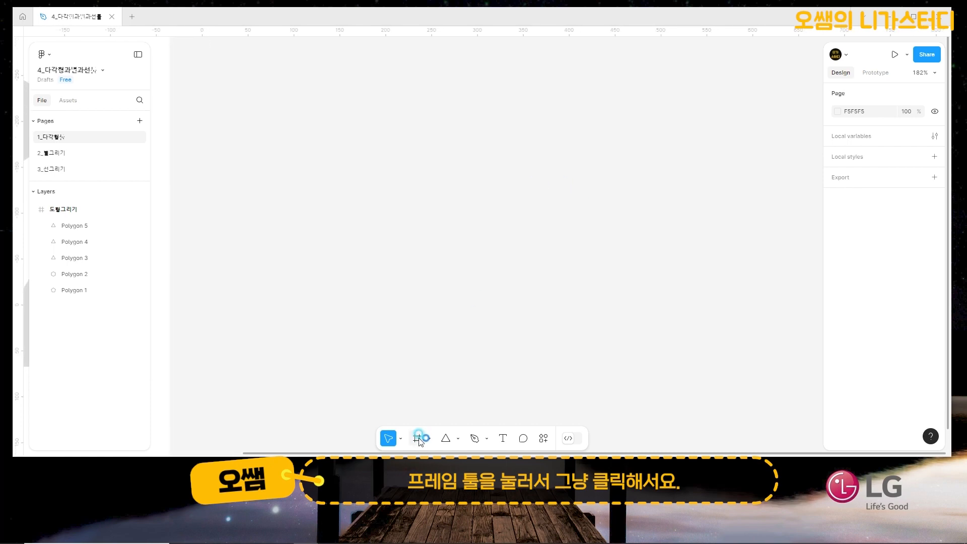
{"action": "left_click", "coordinate": [326, 152]}
{"action": "left_click", "coordinate": [853, 212]}
{"action": "type", "text": "300"}
{"action": "key", "text": "Tab"}
{"action": "type", "text": "2"}
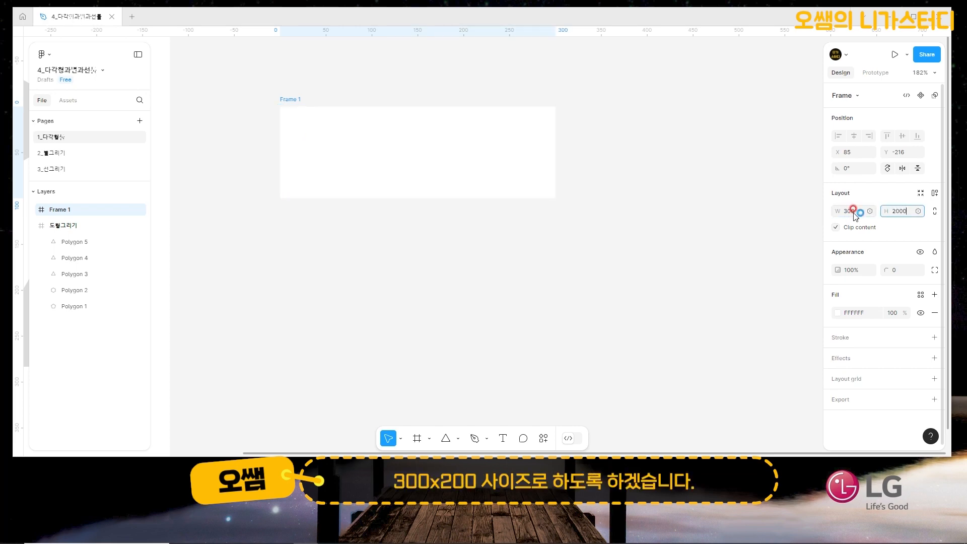
{"action": "type", "text": "00"}
{"action": "key", "text": "Return"}
Rename the new 300 × 200 frame as 이스라엘국기.
{"action": "left_click", "coordinate": [294, 108]}
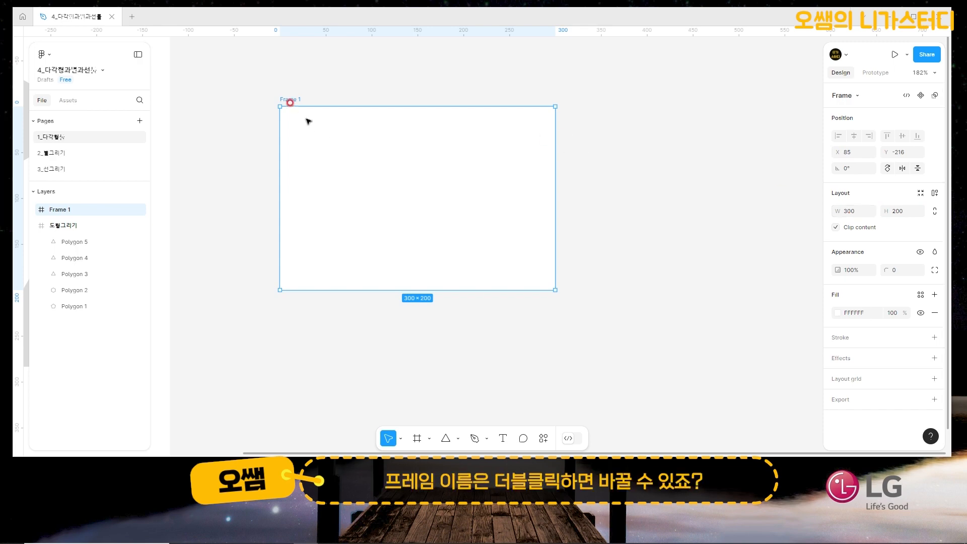
{"action": "double_click", "coordinate": [288, 99]}
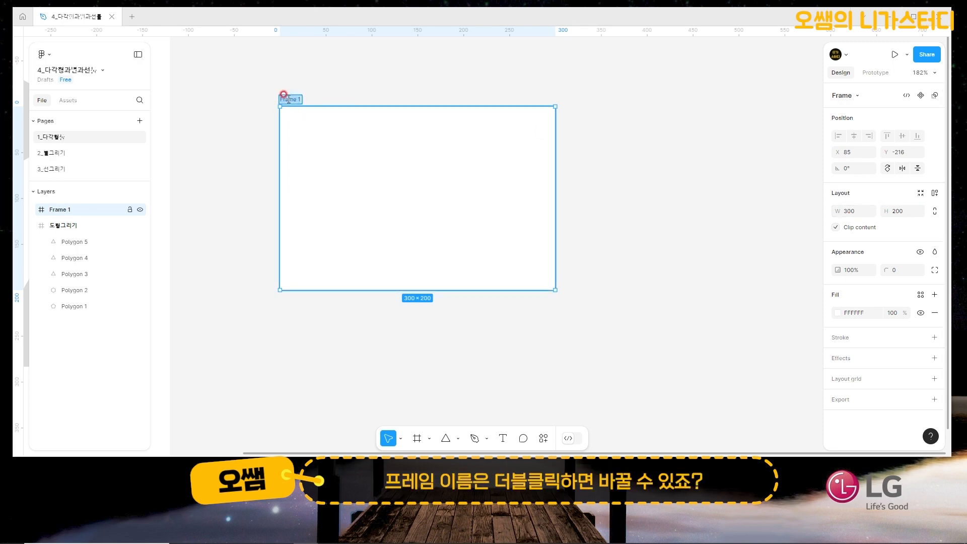
{"action": "type", "text": "이스라엘국기"}
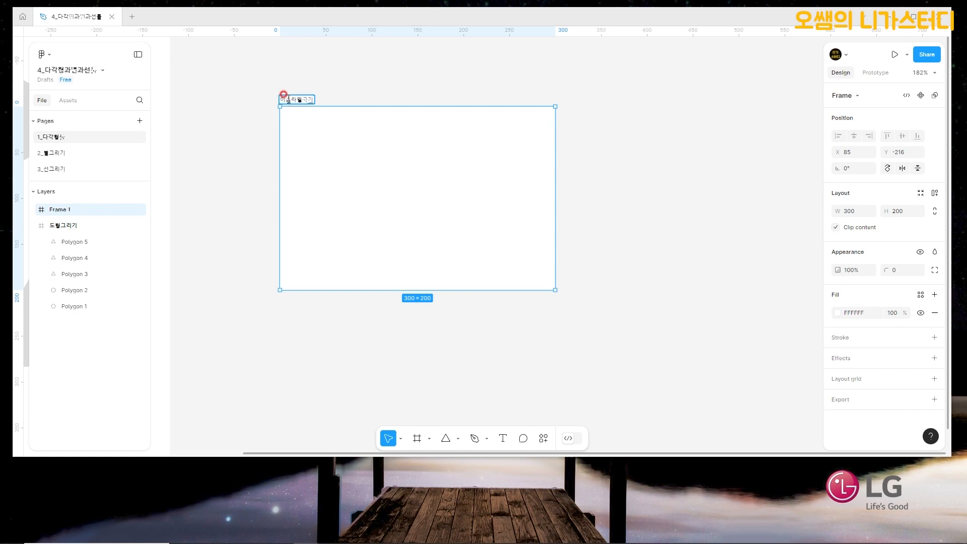
{"action": "left_click", "coordinate": [360, 170]}
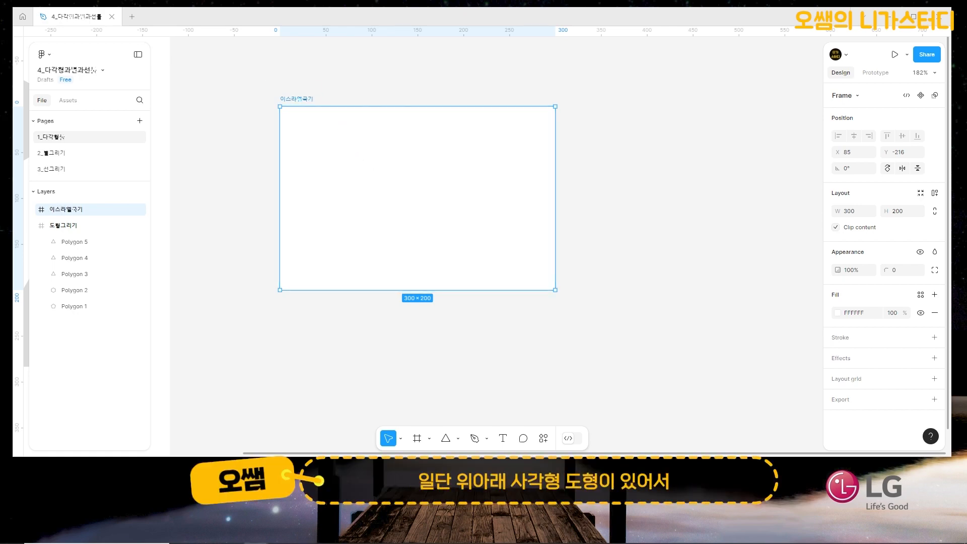
Draw a rectangle inside the 이스라엘국기 frame and set its size to 300 × 30.
{"action": "left_click", "coordinate": [445, 440]}
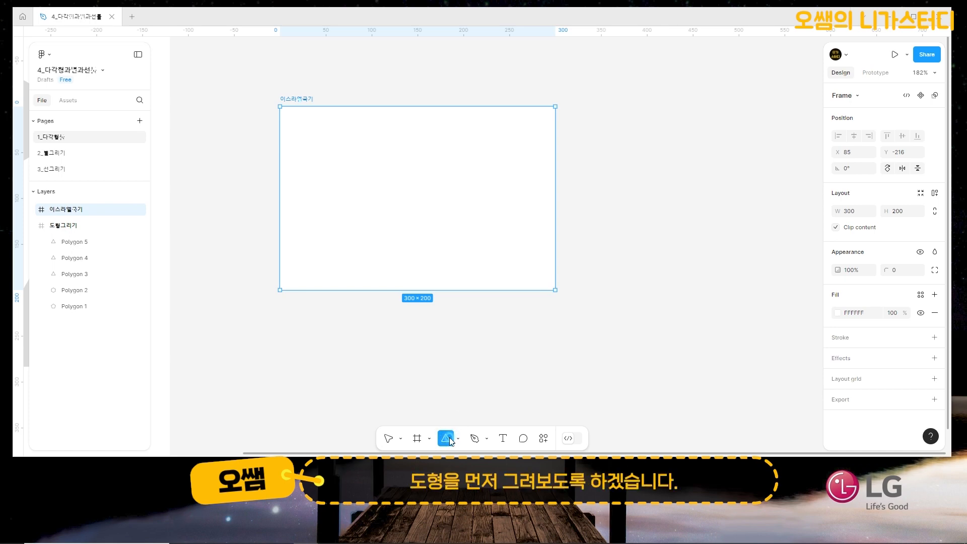
{"action": "left_click", "coordinate": [459, 440]}
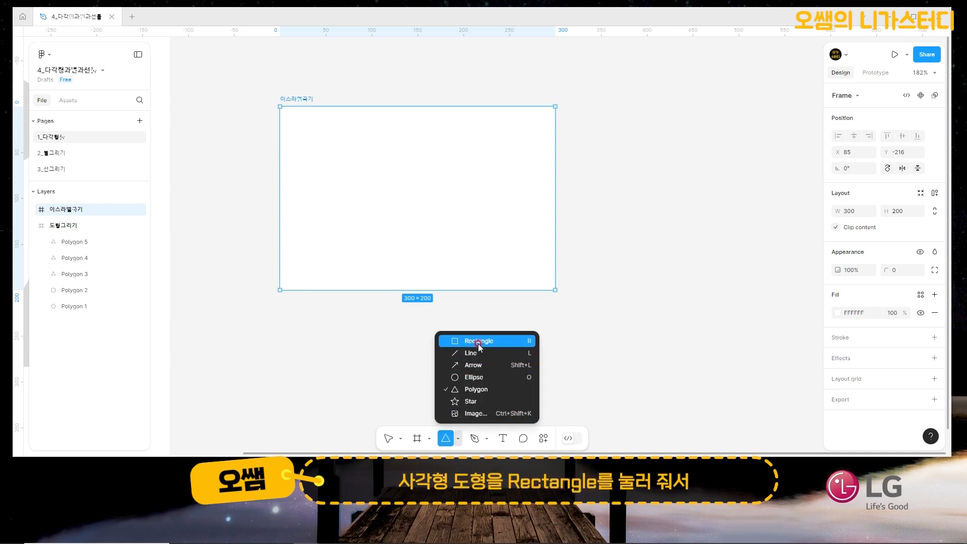
{"action": "left_click", "coordinate": [478, 343]}
{"action": "left_click_drag", "start_coordinate": [334, 170], "coordinate": [463, 192]}
{"action": "left_click", "coordinate": [851, 212]}
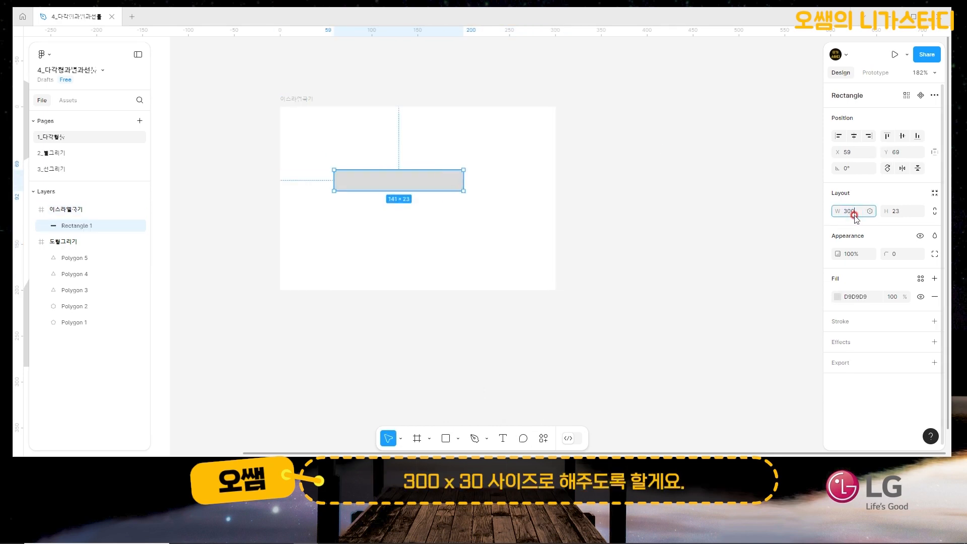
{"action": "key", "text": "Tab"}
{"action": "type", "text": "30"}
{"action": "key", "text": "Return"}
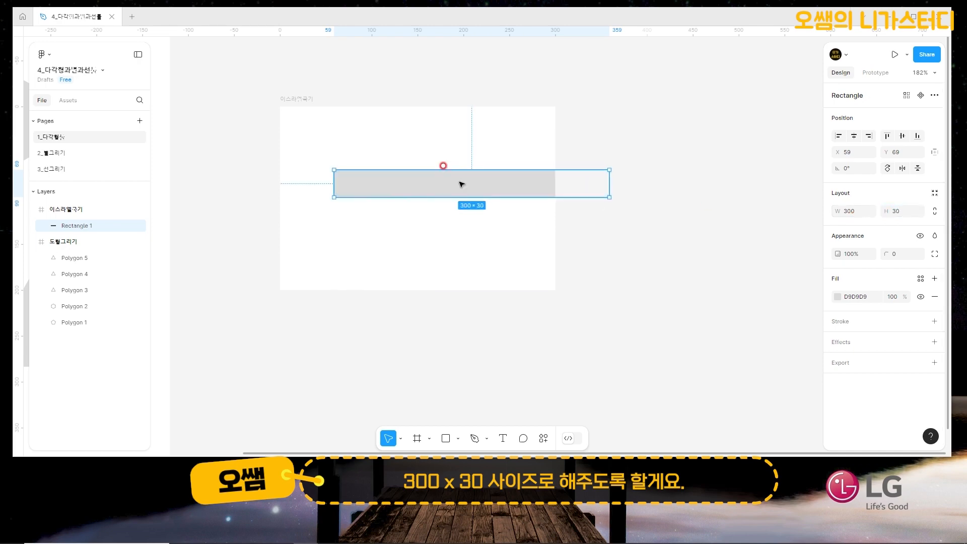
Move the rectangle around the frame's upper edge and set its position to X 0, Y 0.
{"action": "left_click_drag", "start_coordinate": [377, 144], "coordinate": [408, 125]}
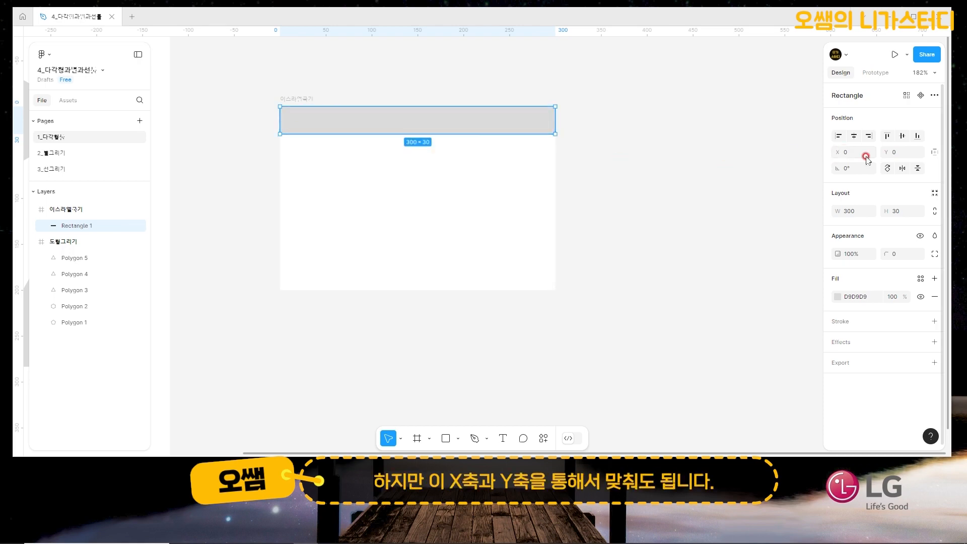
{"action": "left_click", "coordinate": [897, 154]}
{"action": "left_click", "coordinate": [852, 153]}
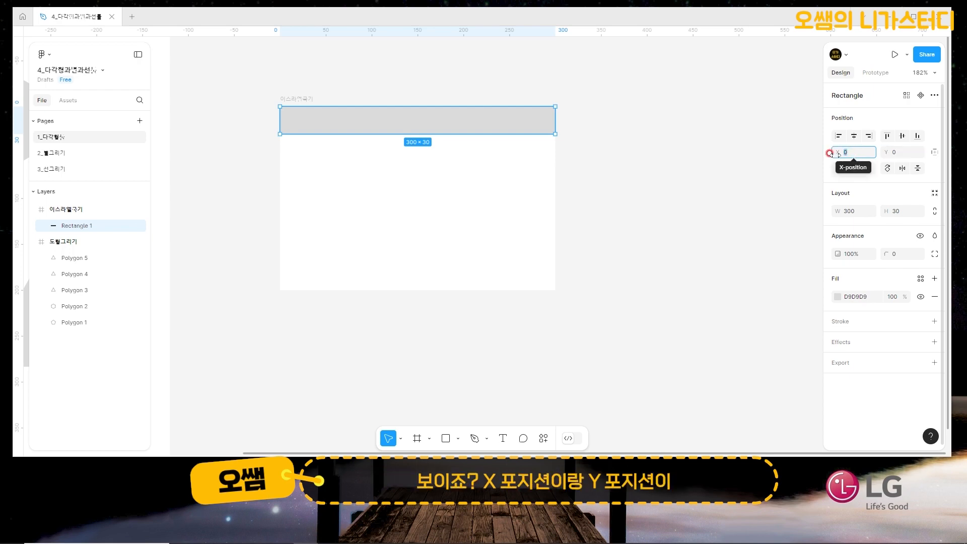
{"action": "left_click_drag", "start_coordinate": [475, 123], "coordinate": [493, 142]}
{"action": "left_click", "coordinate": [851, 153]}
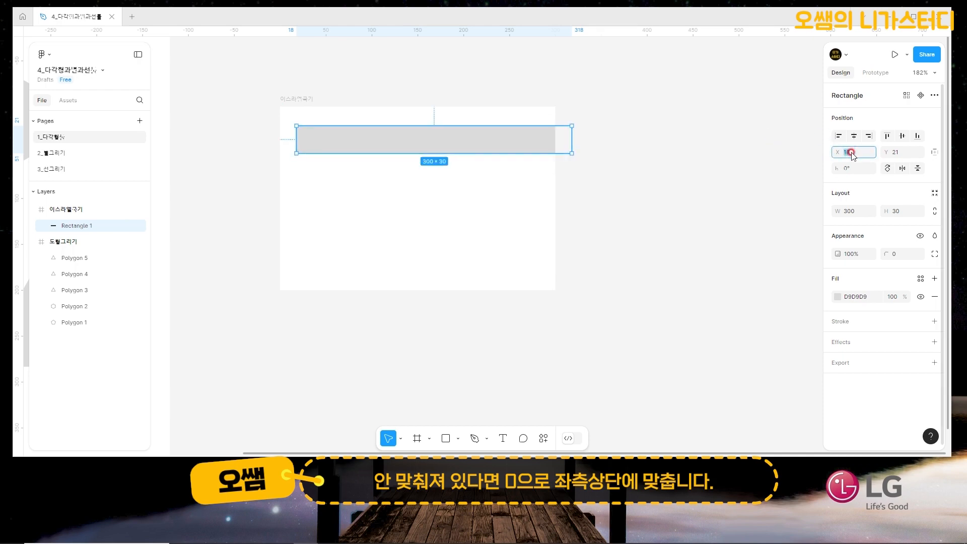
{"action": "type", "text": "0"}
{"action": "key", "text": "Tab"}
{"action": "type", "text": "0"}
{"action": "key", "text": "Return"}
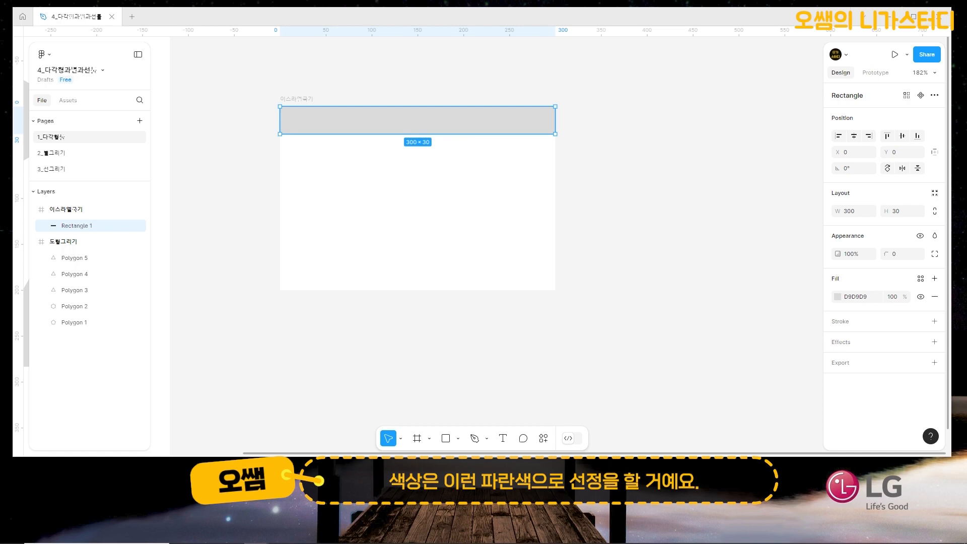
Fill the upper bar with blue 0928C9 and duplicate it onto the frame's bottom edge at Y 170.
{"action": "left_click", "coordinate": [853, 298]}
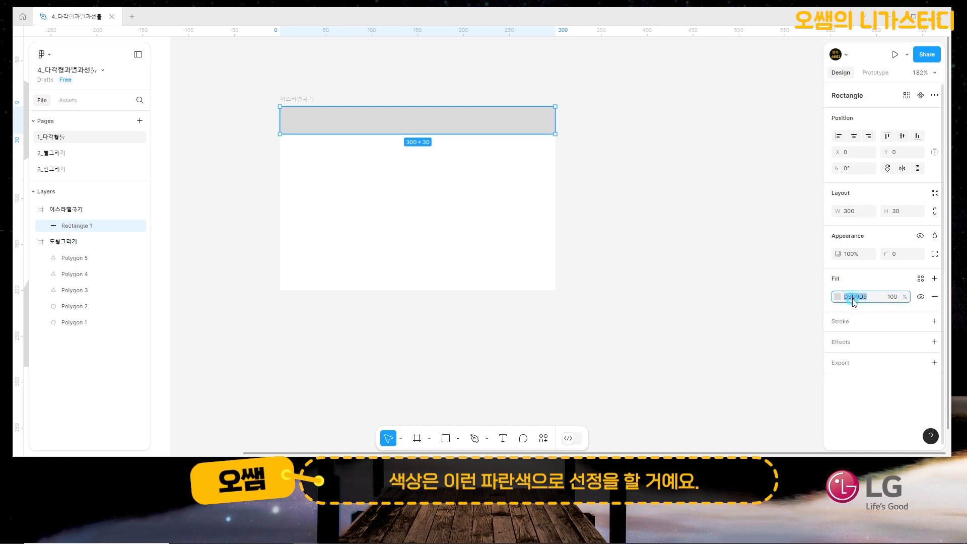
{"action": "key", "text": "Return"}
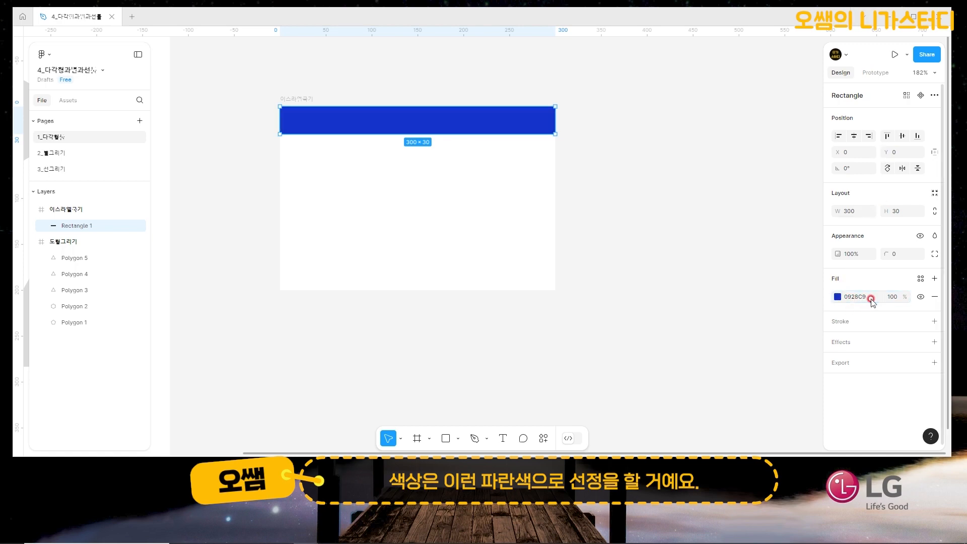
{"action": "left_click", "coordinate": [871, 299]}
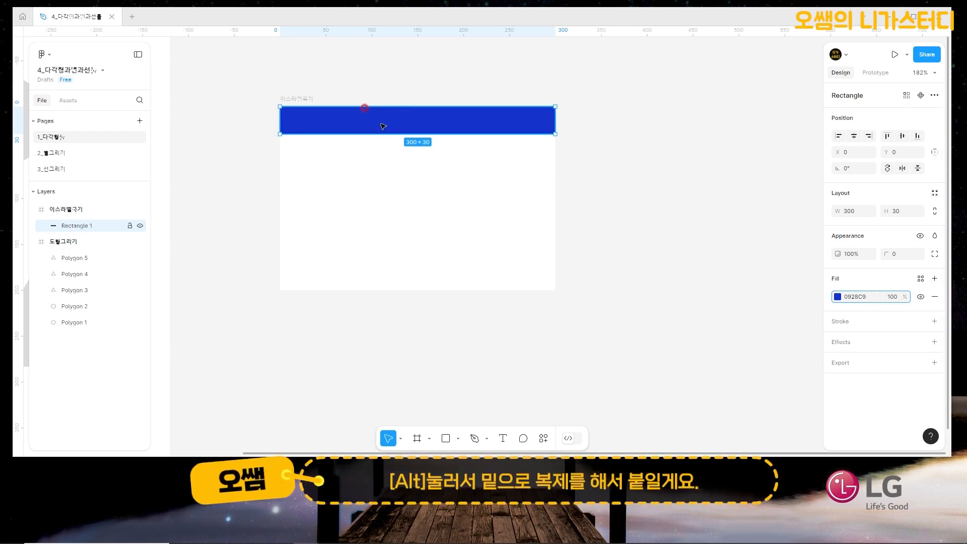
{"action": "left_click_drag", "start_coordinate": [383, 127], "coordinate": [407, 281]}
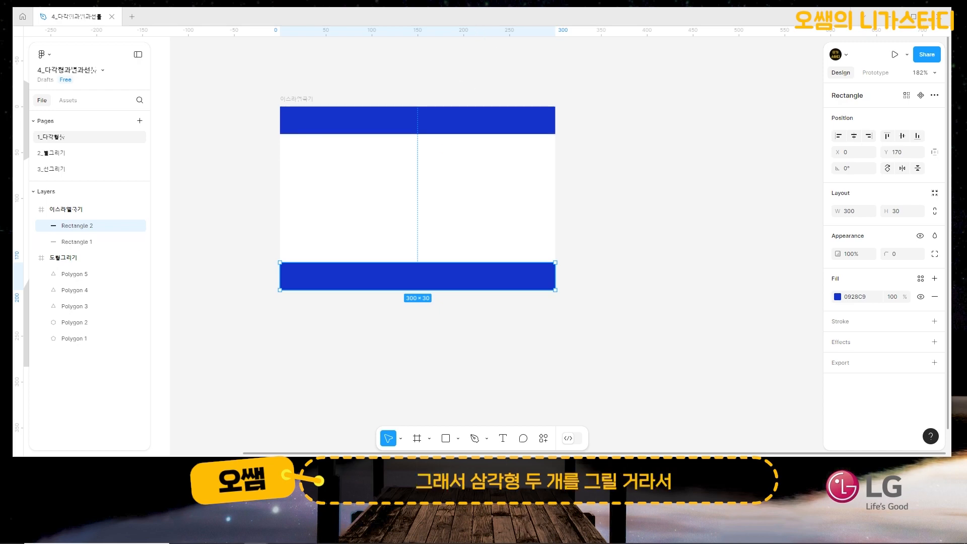
Draw a triangle with the Polygon tool between the flag's two blue bars and set its size to 117 × 117.
{"action": "left_click", "coordinate": [459, 438]}
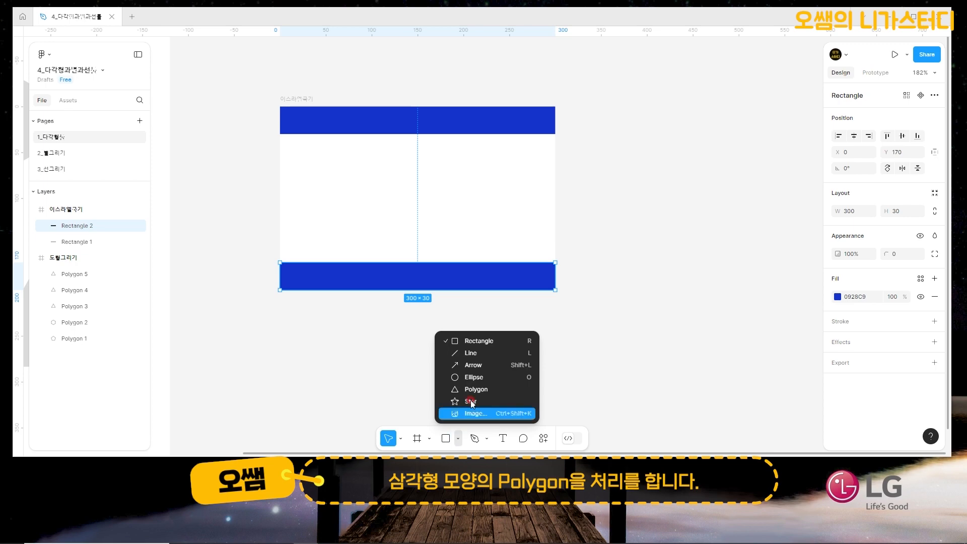
{"action": "left_click", "coordinate": [473, 391]}
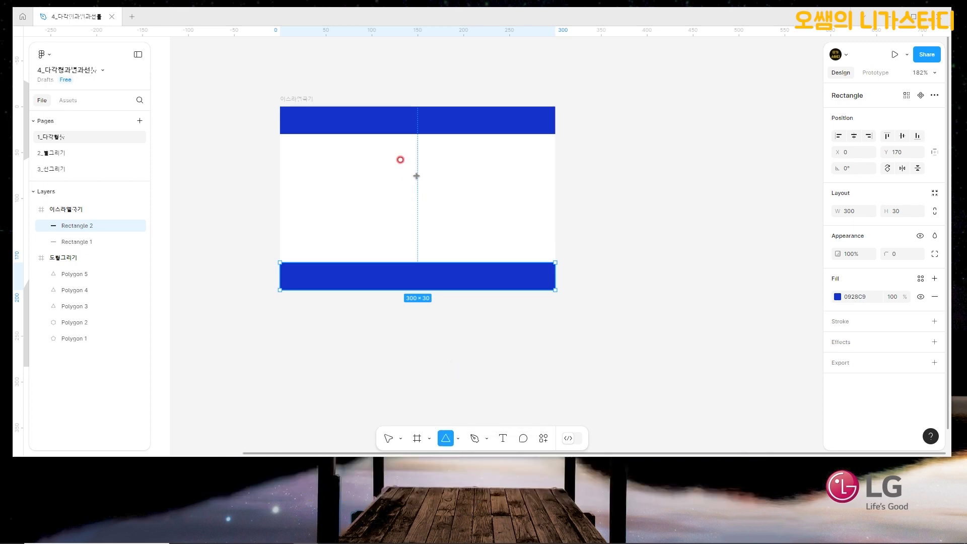
{"action": "left_click_drag", "start_coordinate": [401, 172], "coordinate": [489, 228]}
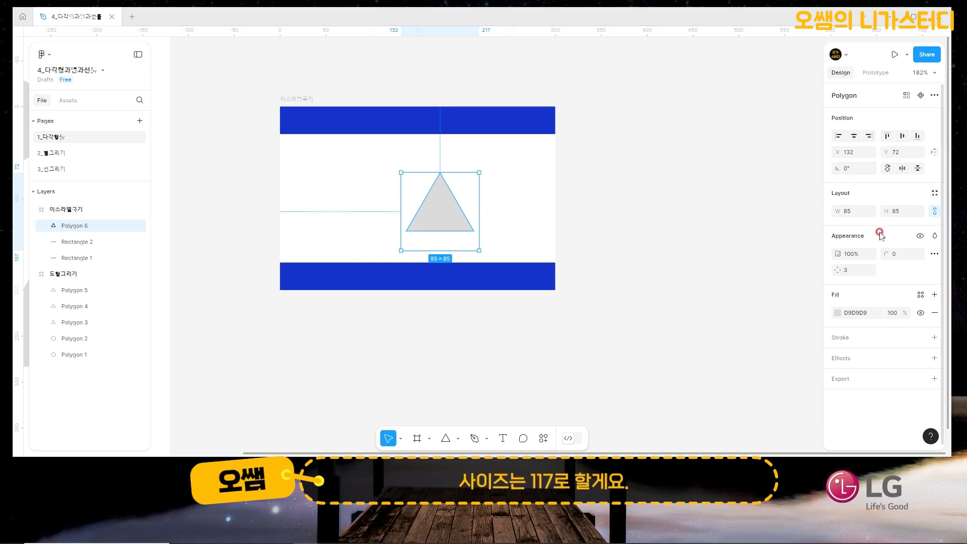
{"action": "left_click", "coordinate": [859, 211]}
{"action": "key", "text": "Return"}
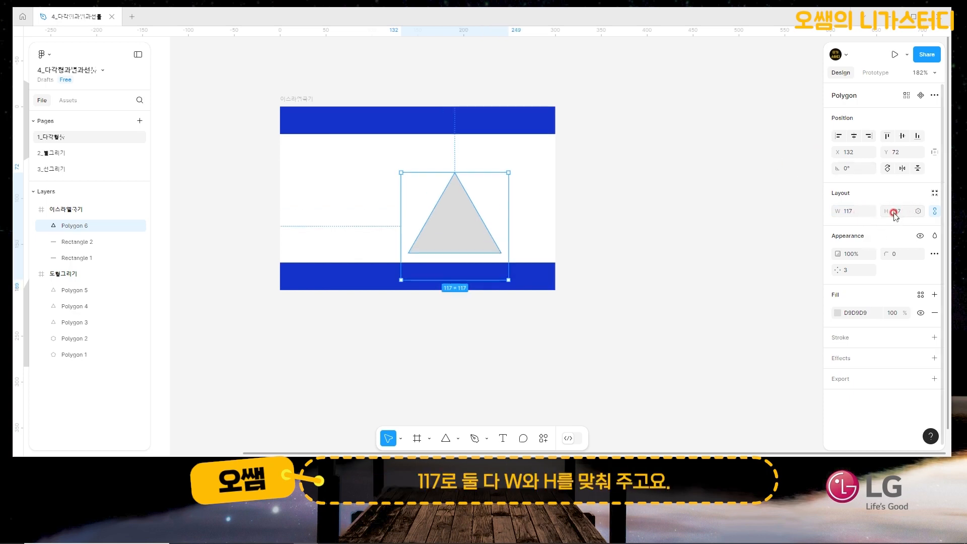
{"action": "left_click", "coordinate": [469, 224]}
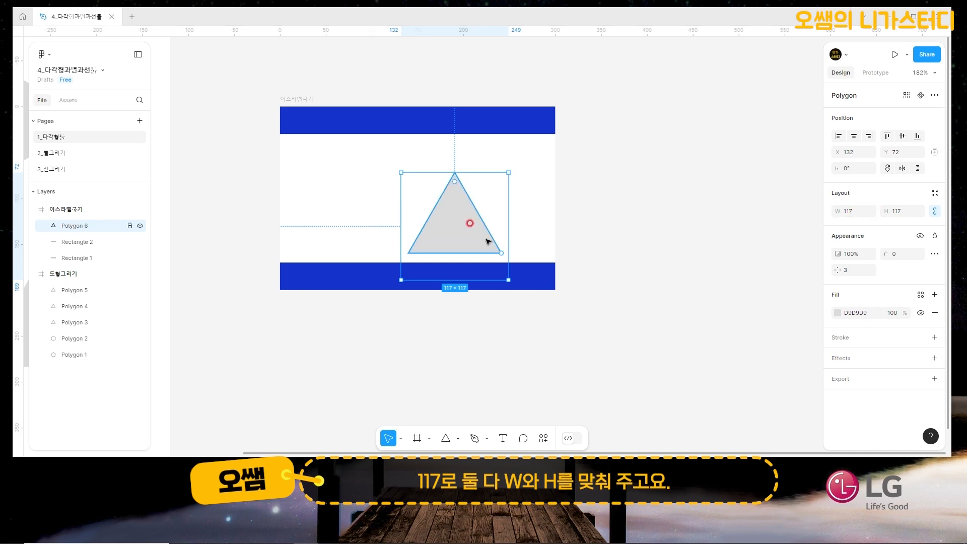
Remove the triangle's fill and add an inside stroke 7 px thick in the bars' blue, 0928C9.
{"action": "left_click", "coordinate": [934, 313]}
{"action": "left_click", "coordinate": [934, 316]}
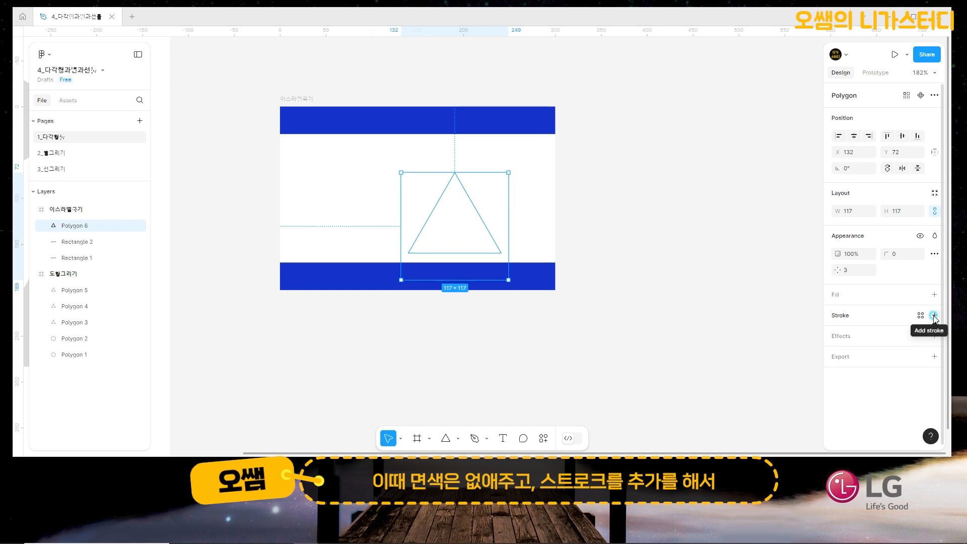
{"action": "left_click", "coordinate": [896, 350]}
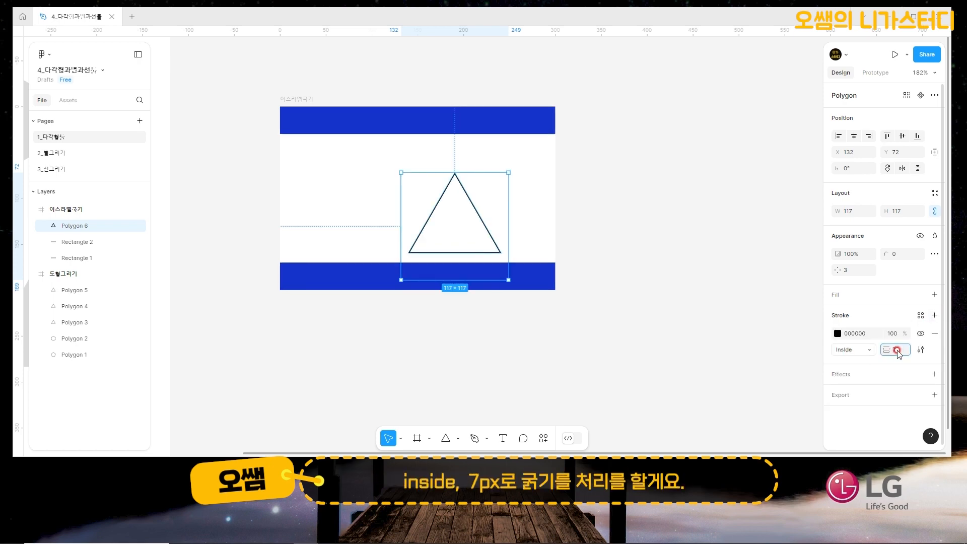
{"action": "type", "text": "7"}
{"action": "key", "text": "Return"}
{"action": "left_click", "coordinate": [838, 333]}
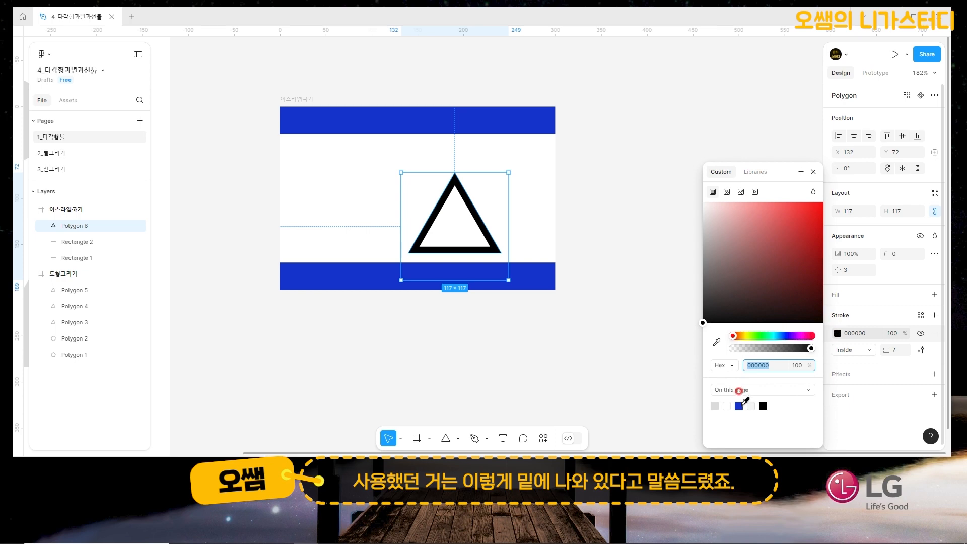
{"action": "left_click", "coordinate": [739, 406]}
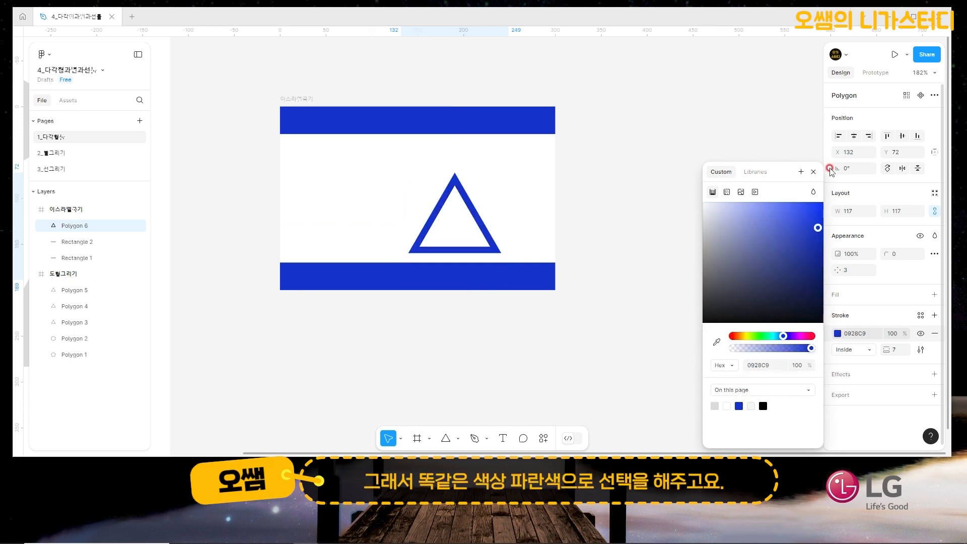
{"action": "left_click", "coordinate": [810, 172]}
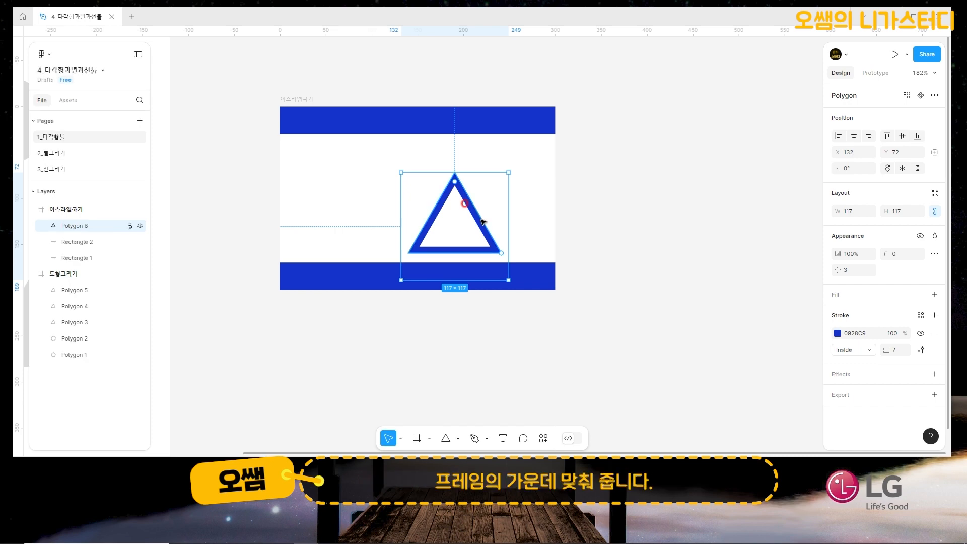
Centre the triangle in the flag at X 91, Y 53 and overlay a vertically flipped duplicate to form the six-pointed star.
{"action": "left_click_drag", "start_coordinate": [475, 221], "coordinate": [444, 206]}
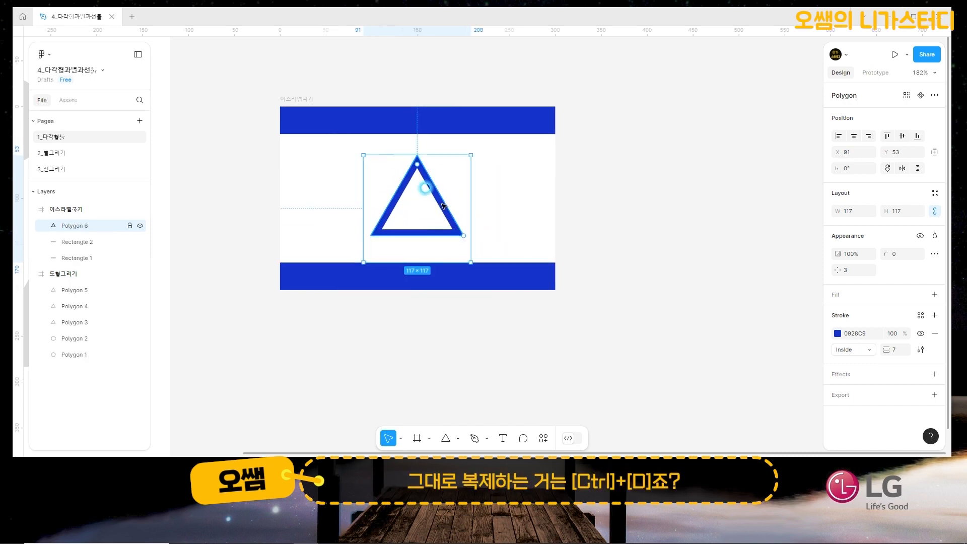
{"action": "key", "text": "ctrl+d"}
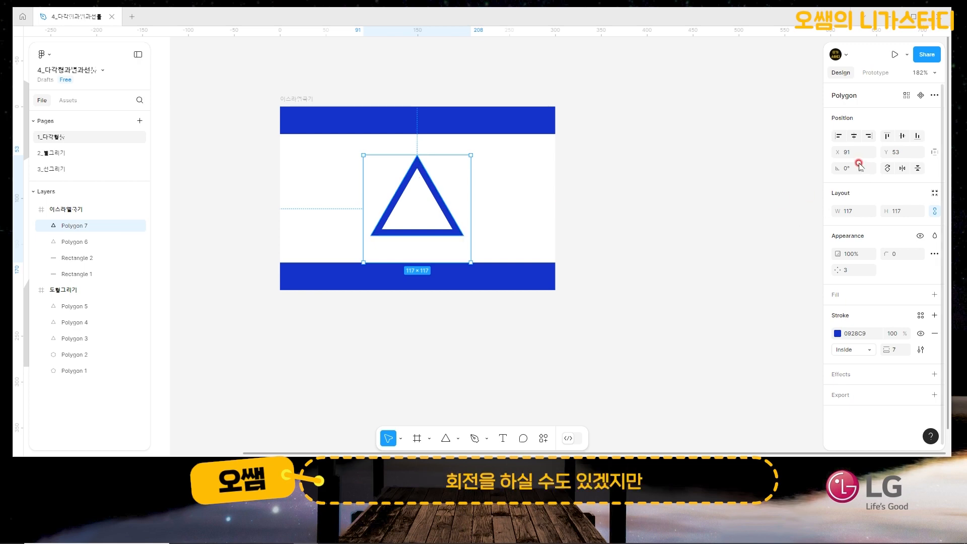
{"action": "right_click", "coordinate": [437, 201]}
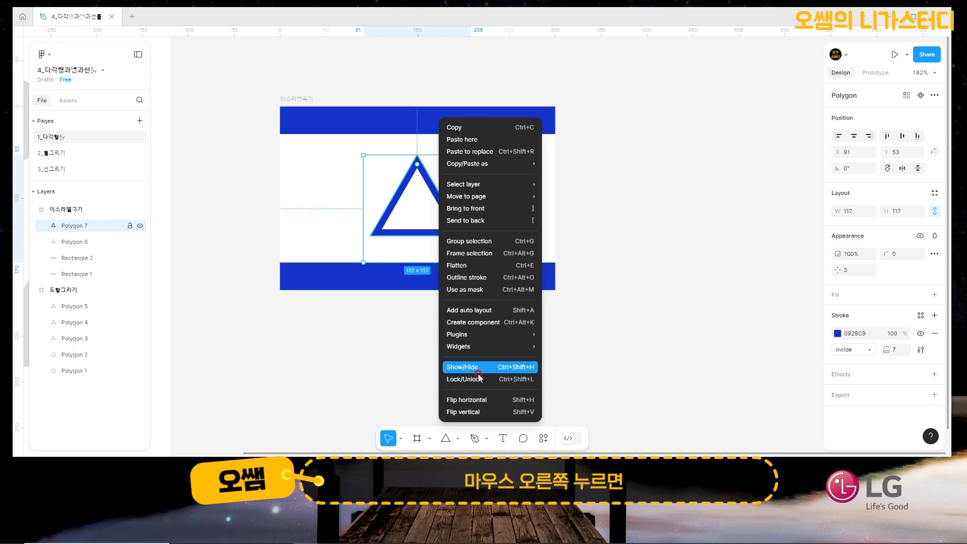
{"action": "left_click", "coordinate": [469, 412]}
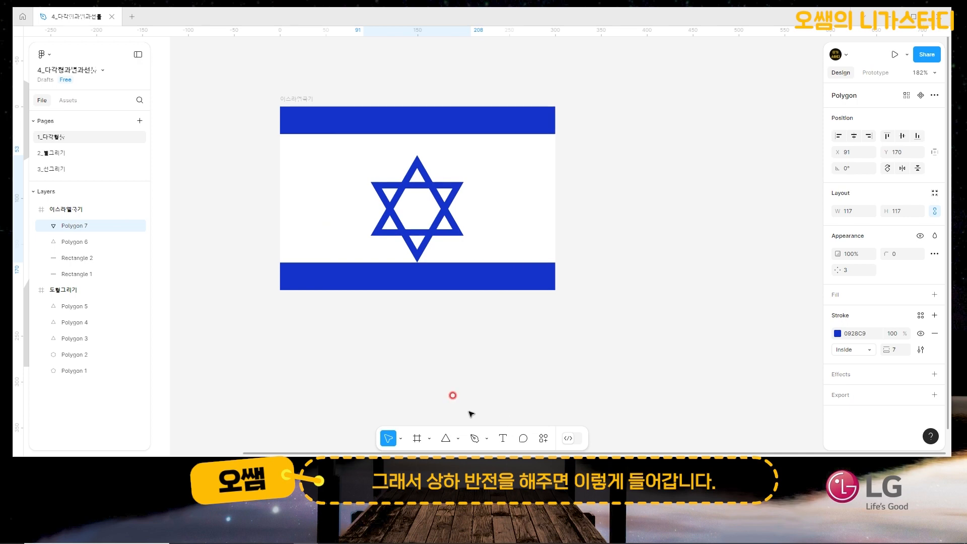
{"action": "left_click", "coordinate": [628, 212]}
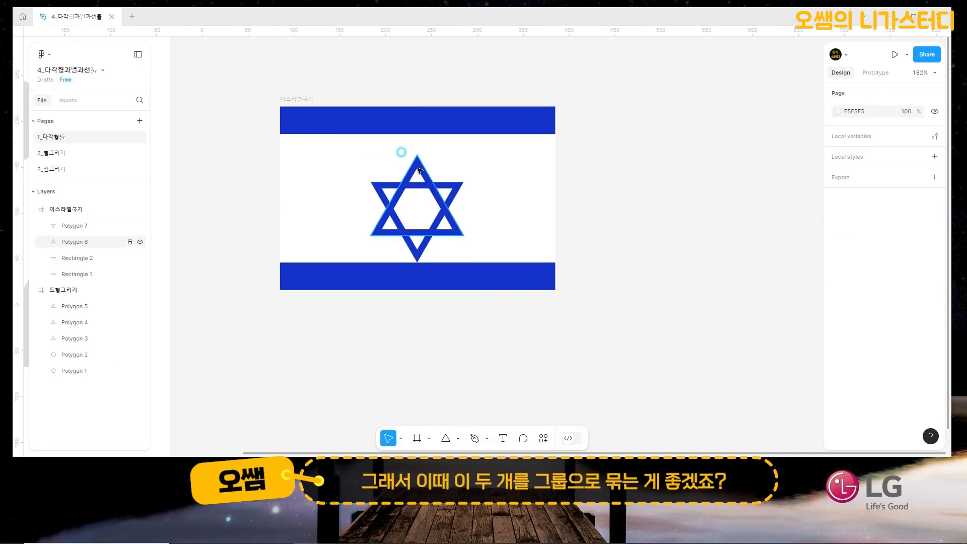
Group the two overlapping triangles of the flag's star.
{"action": "left_click", "coordinate": [417, 169]}
{"action": "left_click", "coordinate": [458, 188], "text": "shift"}
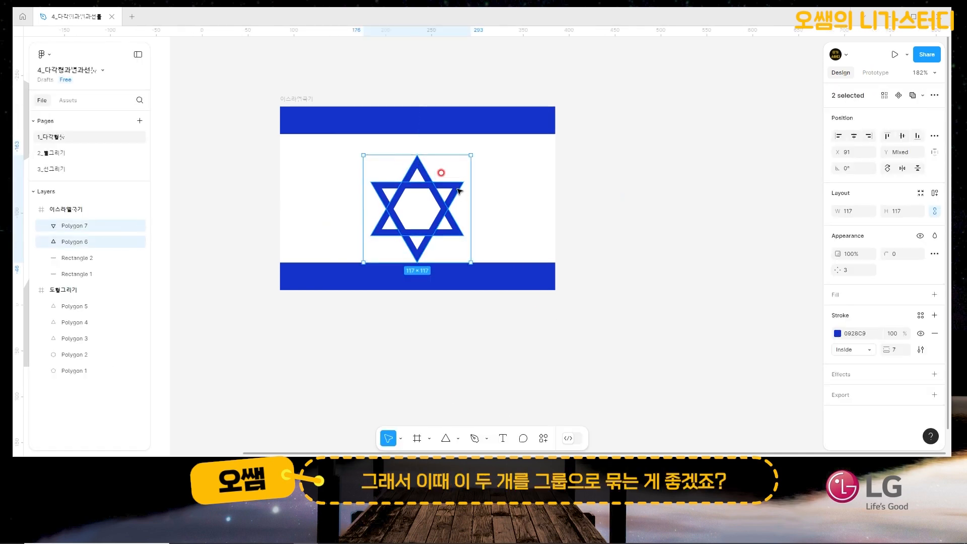
{"action": "left_click", "coordinate": [492, 216]}
{"action": "left_click_drag", "start_coordinate": [370, 193], "coordinate": [351, 180]}
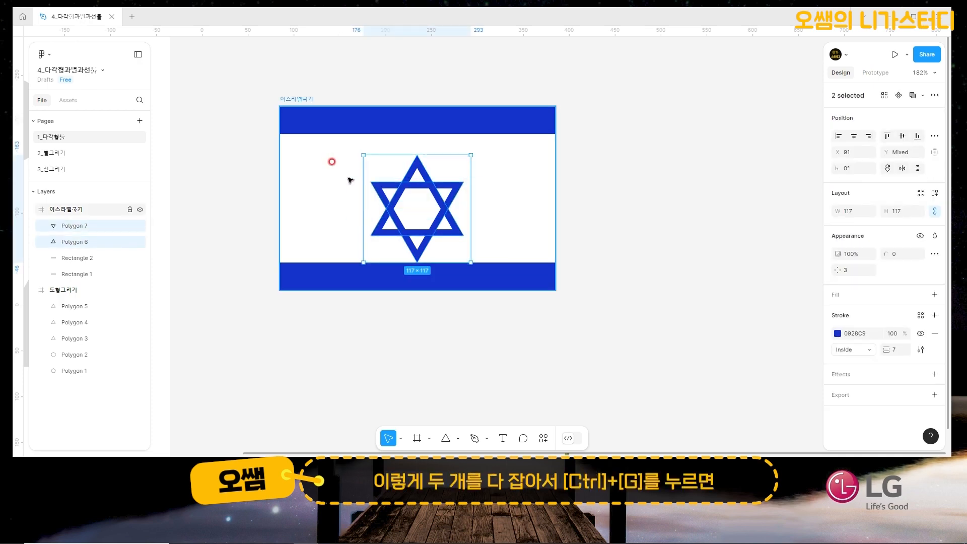
{"action": "key", "text": "ctrl+g"}
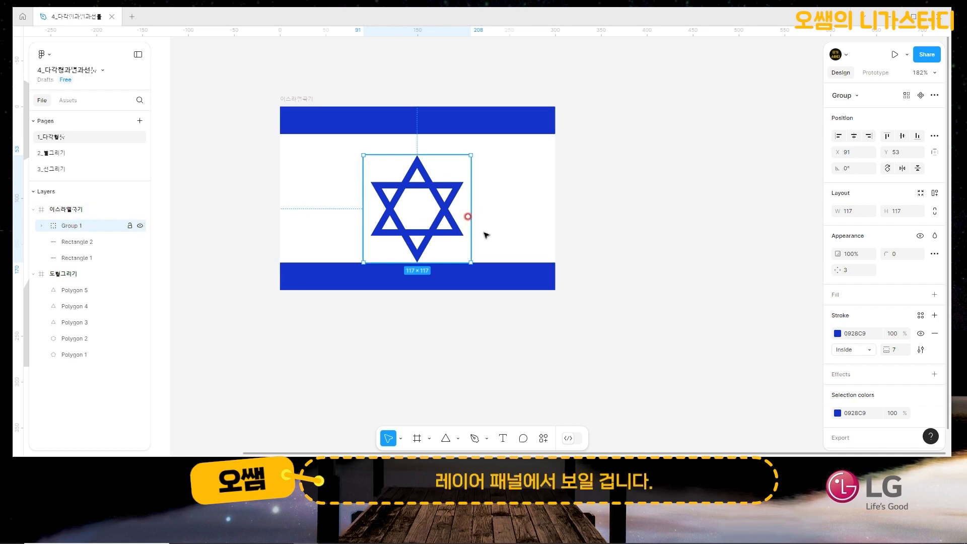
{"action": "left_click_drag", "start_coordinate": [449, 215], "coordinate": [450, 207]}
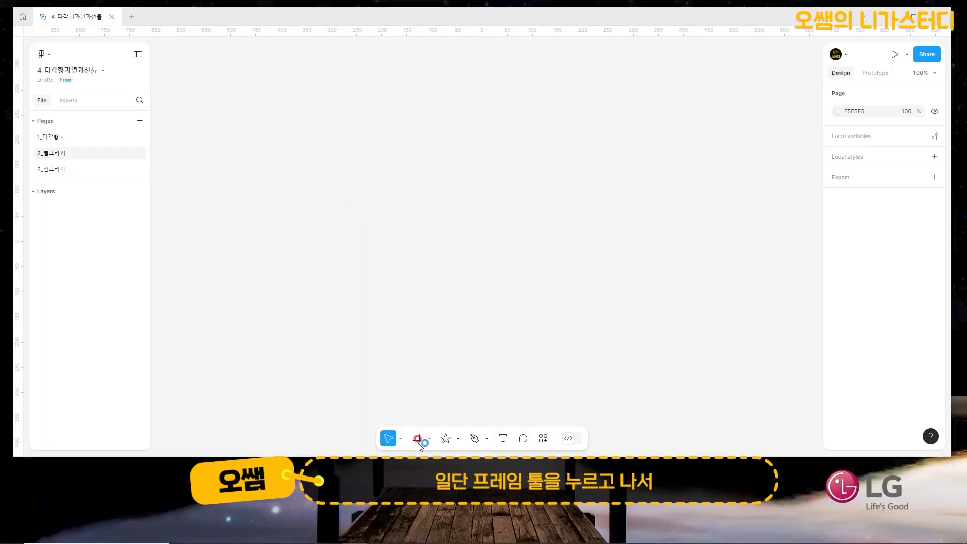
Draw a new frame on the empty 2_별그리기 page and set its size to 500 × 500.
{"action": "left_click", "coordinate": [418, 439]}
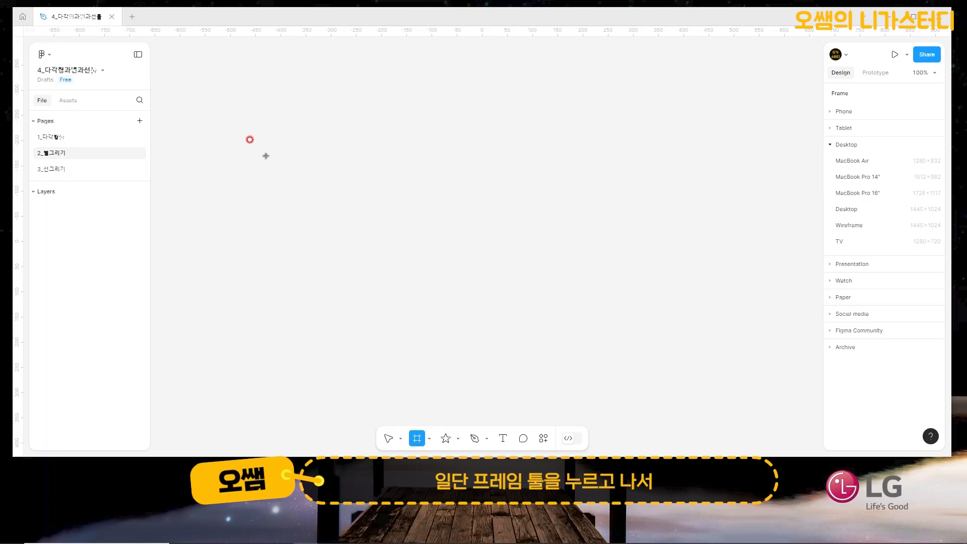
{"action": "left_click_drag", "start_coordinate": [261, 138], "coordinate": [449, 326]}
{"action": "left_click", "coordinate": [856, 211]}
{"action": "type", "text": "500"}
{"action": "key", "text": "Return"}
Rename the new 500 × 500 frame as 별그리기.
{"action": "double_click", "coordinate": [271, 131]}
{"action": "type", "text": "별그리기"}
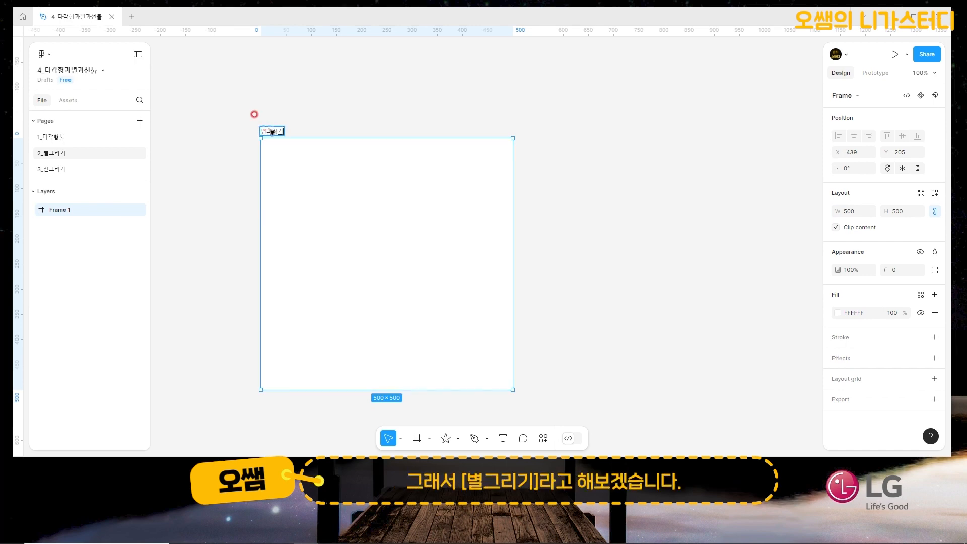
{"action": "key", "text": "Return"}
Draw a five-pointed star about 139 × 139 with the Star tool and place it near the frame's upper-left corner, about X 40, Y 42.
{"action": "left_click_drag", "start_coordinate": [562, 265], "coordinate": [561, 253]}
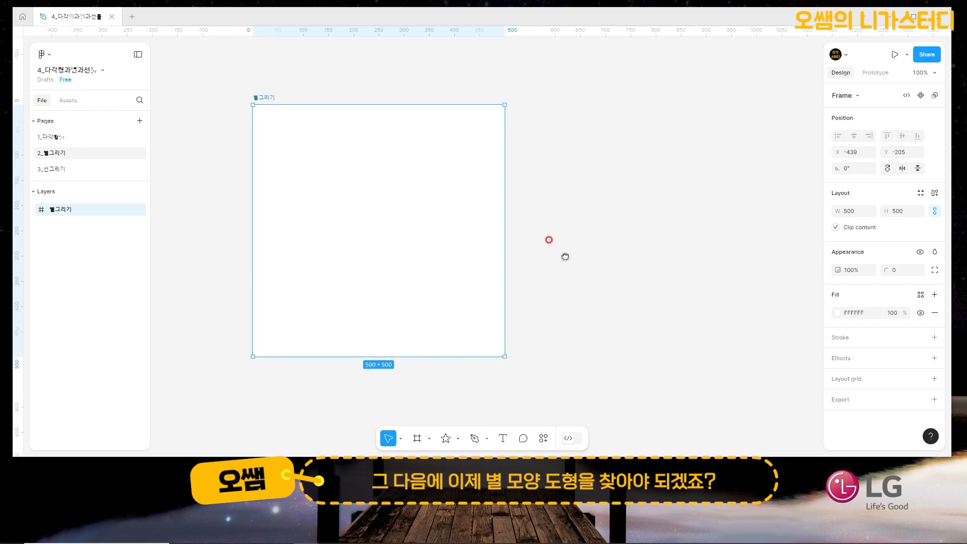
{"action": "left_click", "coordinate": [458, 439]}
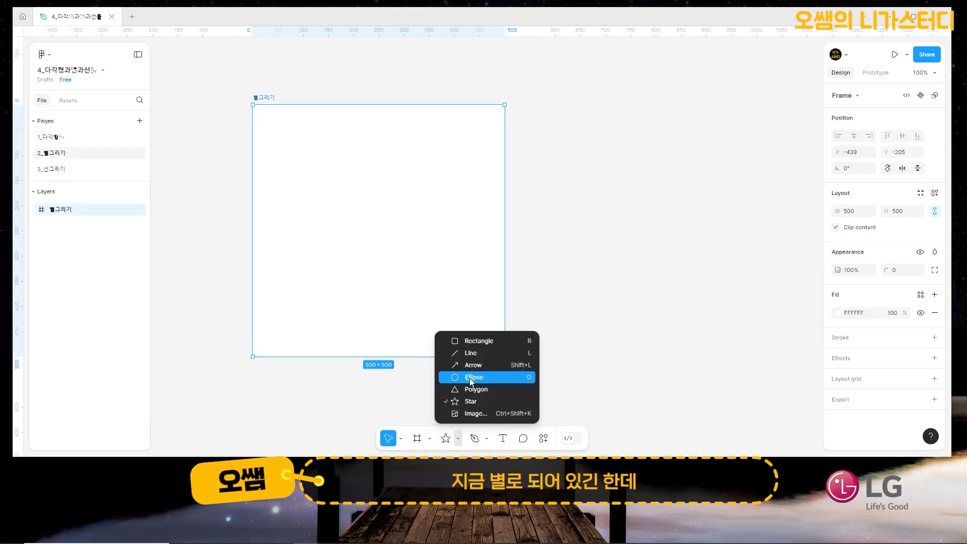
{"action": "left_click", "coordinate": [471, 378]}
{"action": "left_click", "coordinate": [458, 439]}
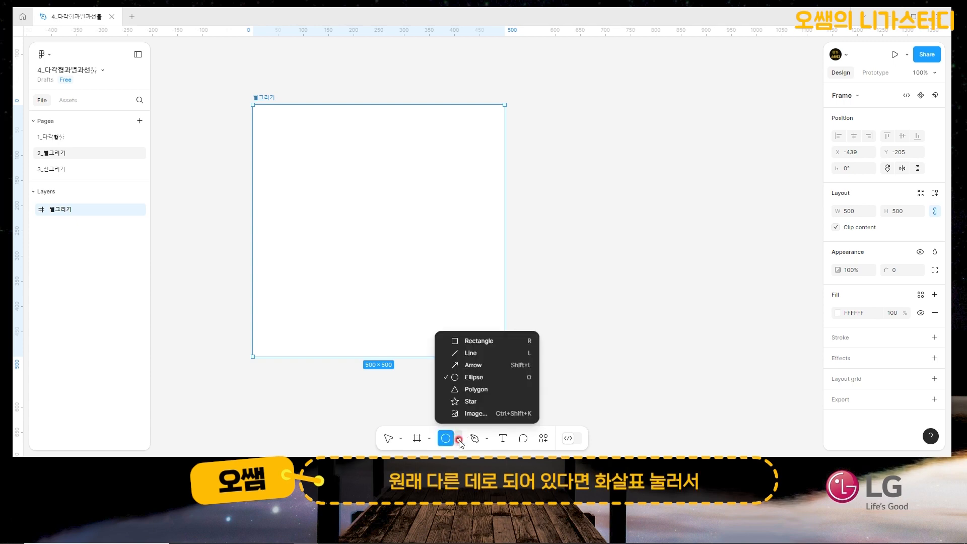
{"action": "left_click", "coordinate": [469, 402]}
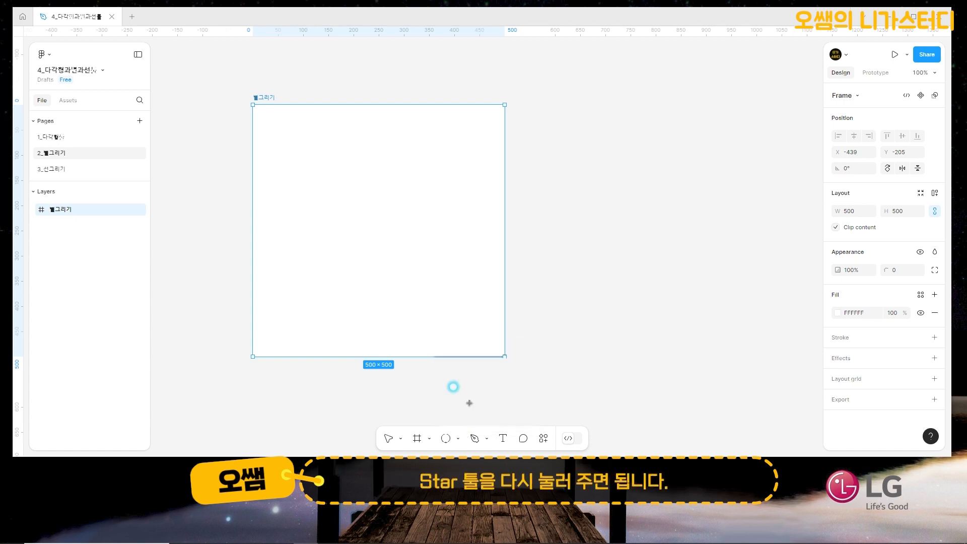
{"action": "mouse_move", "coordinate": [291, 122]}
{"action": "left_mouse_down"}
{"action": "mouse_move", "coordinate": [370, 205]}
{"action": "mouse_move", "coordinate": [362, 193]}
{"action": "left_mouse_up"}
{"action": "left_click_drag", "start_coordinate": [327, 160], "coordinate": [309, 162]}
Change the star's fill to the dark blue-violet 2A0C97.
{"action": "left_click", "coordinate": [835, 313]}
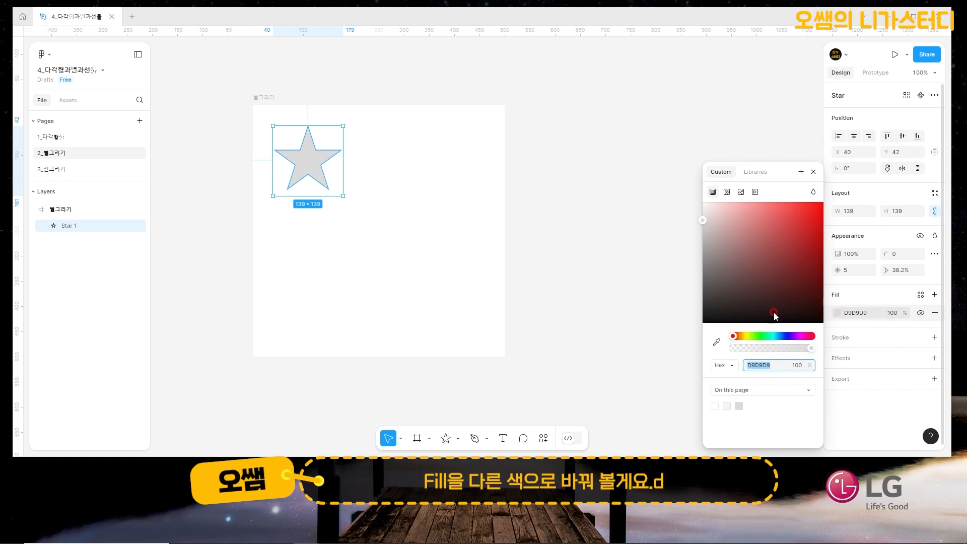
{"action": "left_click", "coordinate": [789, 336]}
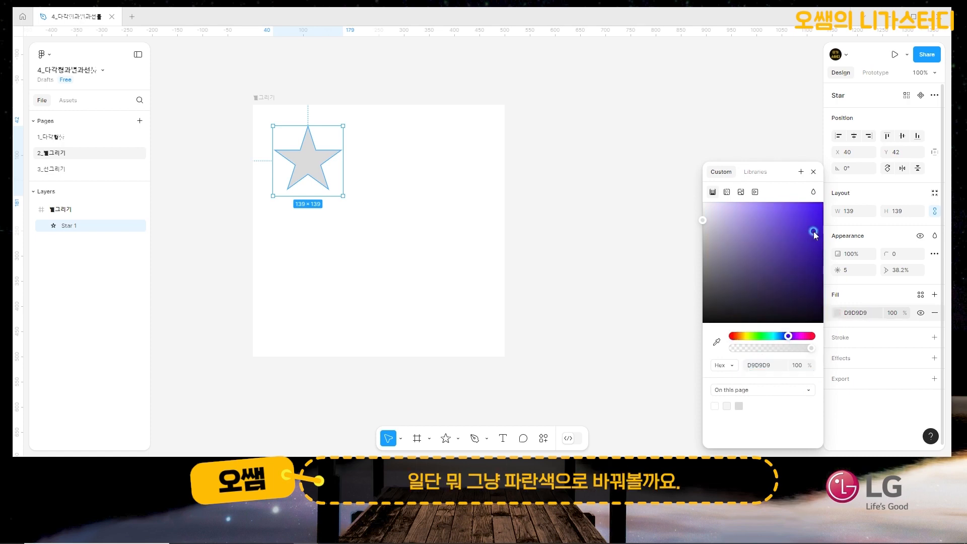
{"action": "left_click_drag", "start_coordinate": [794, 224], "coordinate": [815, 259]}
Duplicate the star twice to its right, making an evenly spaced row of three with copies at X 181 and X 322.
{"action": "left_click", "coordinate": [291, 146]}
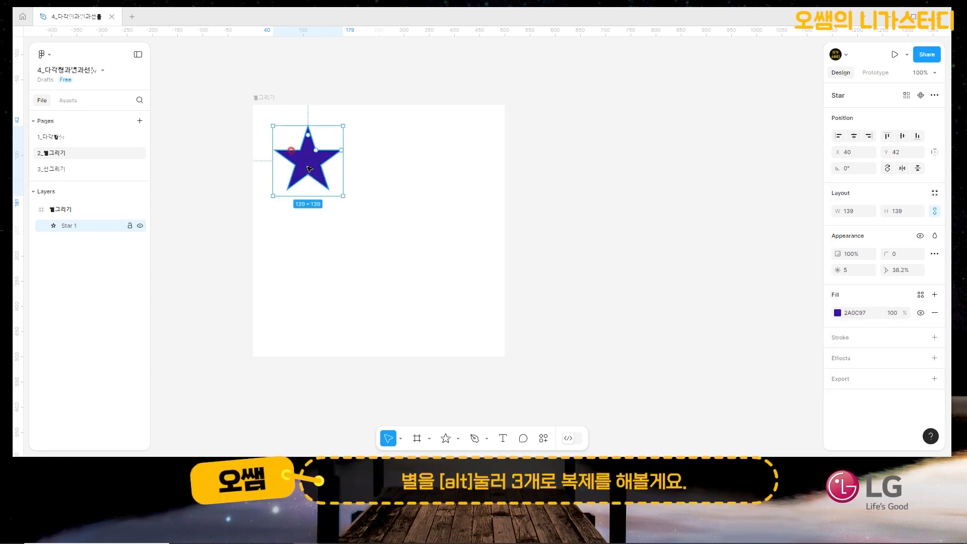
{"action": "left_click_drag", "start_coordinate": [310, 168], "coordinate": [381, 177]}
{"action": "key", "text": "ctrl+d"}
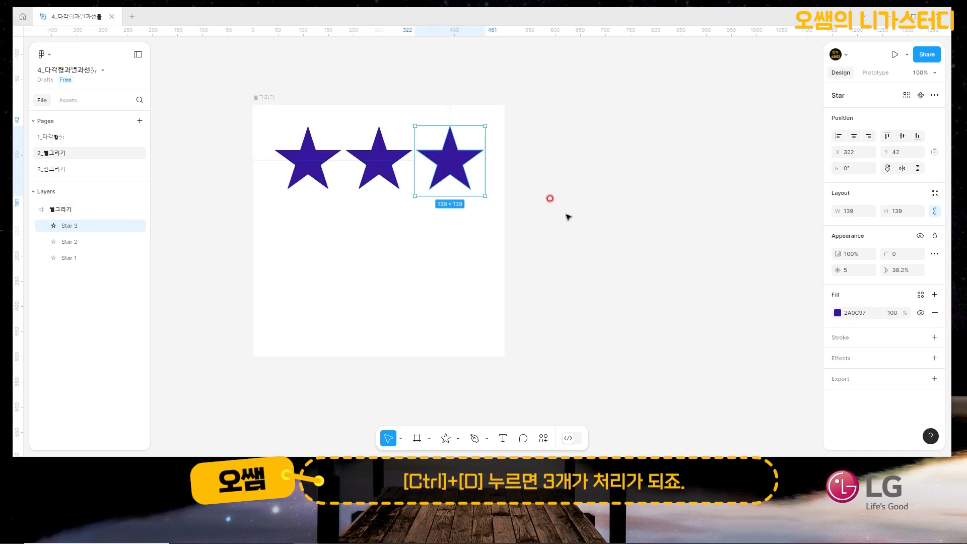
{"action": "left_click", "coordinate": [559, 216]}
Round the corners of the first star in the row to a radius of 7.
{"action": "scroll", "coordinate": [305, 162], "scroll_direction": "up", "scroll_amount": 1}
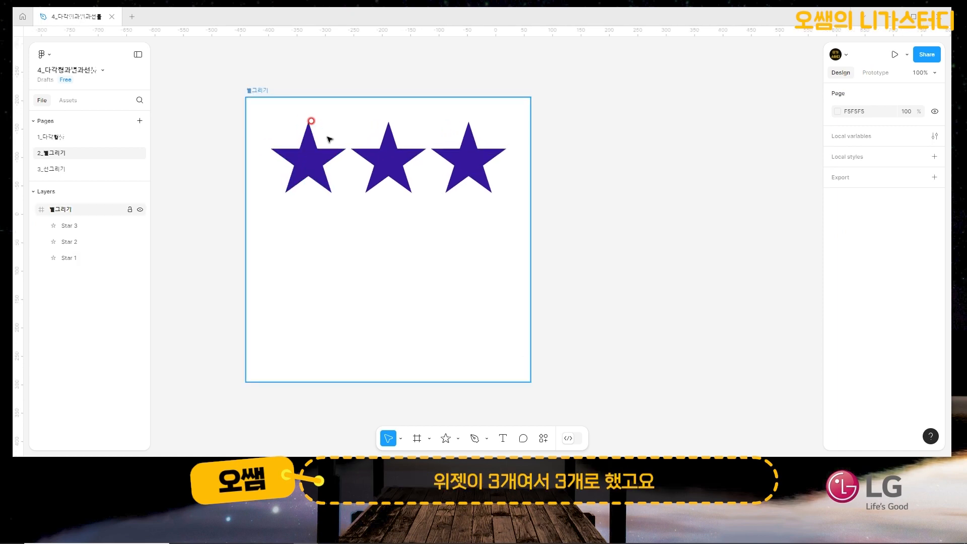
{"action": "scroll", "coordinate": [329, 140], "scroll_direction": "up", "scroll_amount": 3}
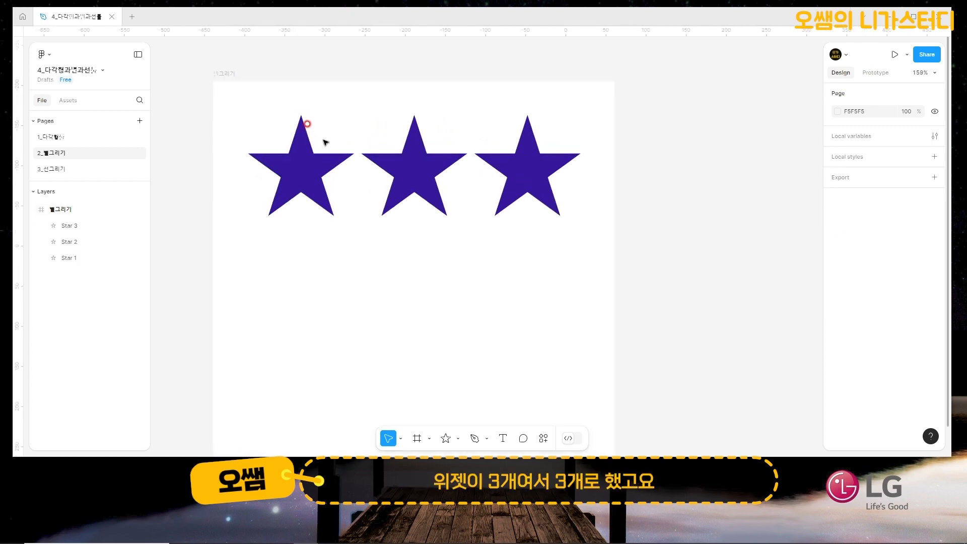
{"action": "scroll", "coordinate": [333, 147], "scroll_direction": "up", "scroll_amount": 1}
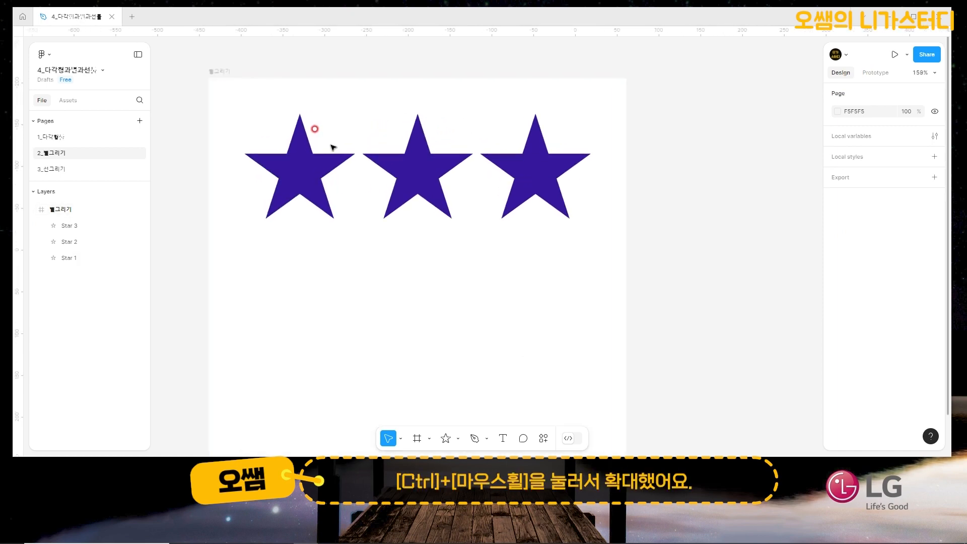
{"action": "left_click", "coordinate": [299, 158]}
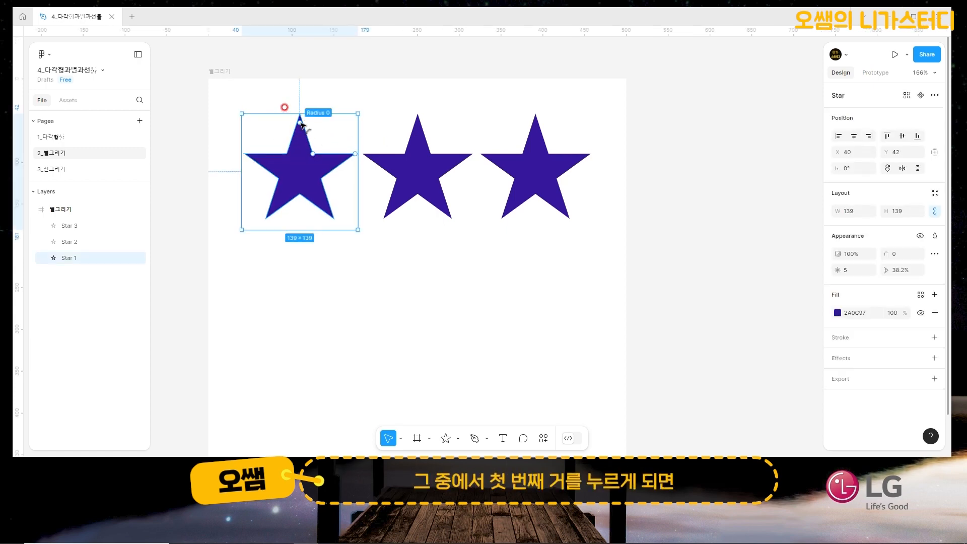
{"action": "left_click_drag", "start_coordinate": [300, 123], "coordinate": [302, 133]}
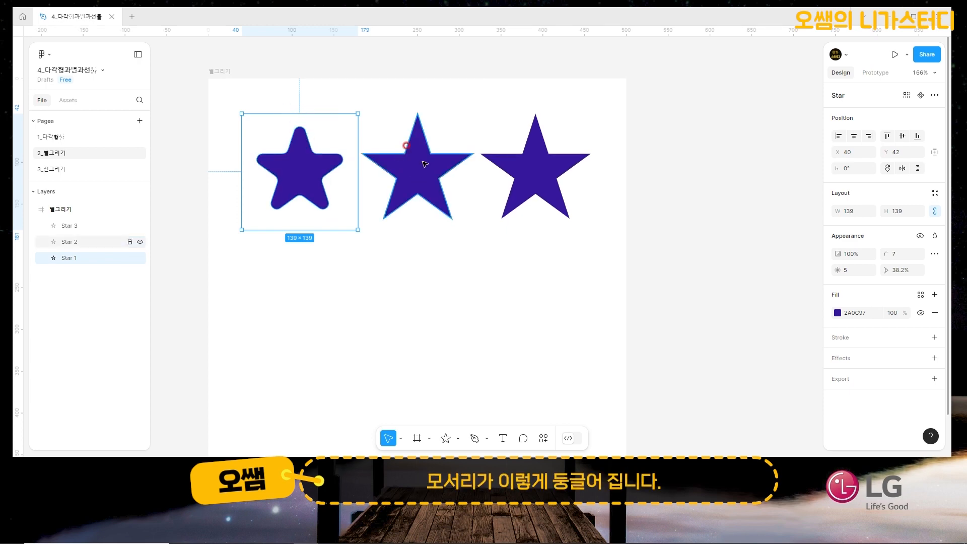
Sharpen the middle blue star by lowering its ratio, and raise the third blue star's point count to 8.
{"action": "left_click", "coordinate": [406, 146]}
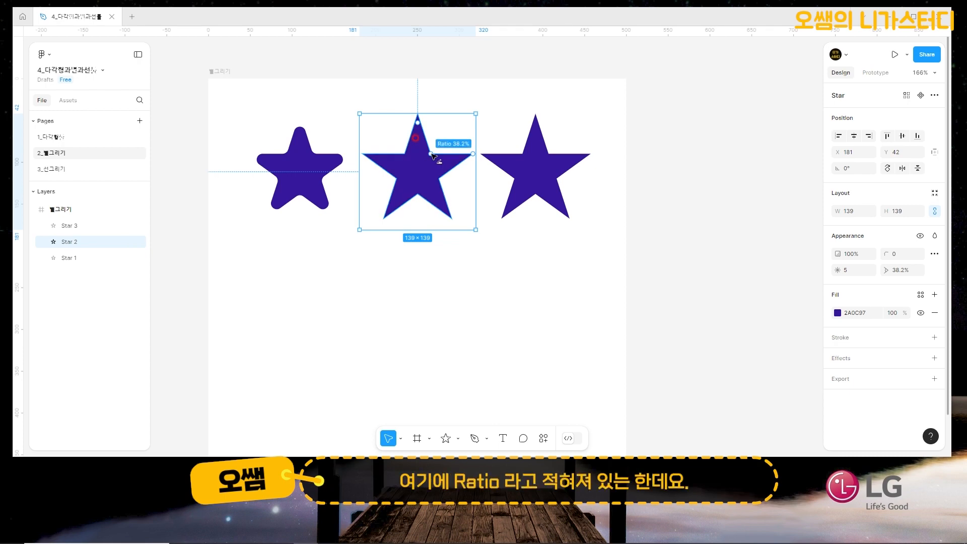
{"action": "mouse_move", "coordinate": [431, 155]}
{"action": "left_mouse_down"}
{"action": "mouse_move", "coordinate": [428, 168]}
{"action": "mouse_move", "coordinate": [445, 144]}
{"action": "mouse_move", "coordinate": [425, 164]}
{"action": "left_mouse_up"}
{"action": "left_click", "coordinate": [529, 149]}
{"action": "left_click_drag", "start_coordinate": [592, 156], "coordinate": [574, 132]}
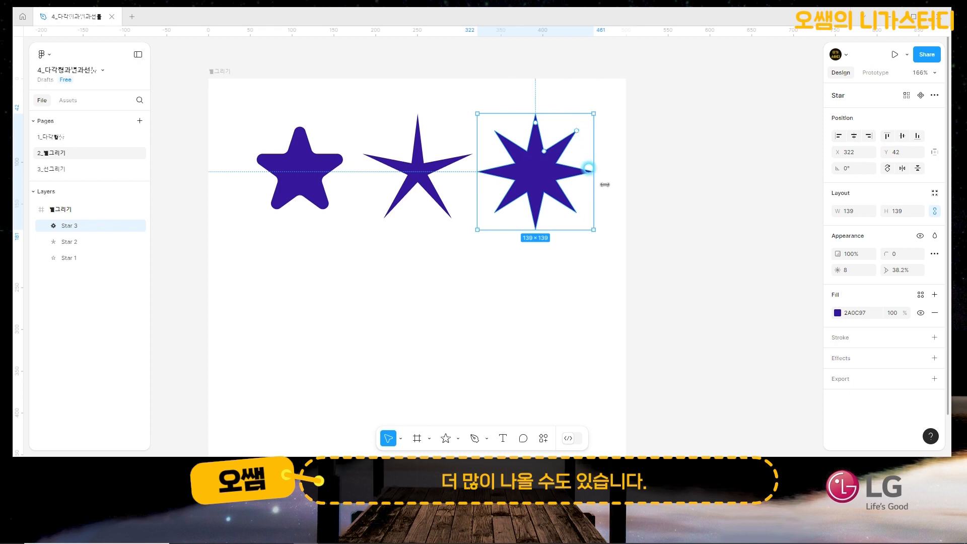
Draw a five-pointed star about 114 × 114 and centre it below the rounded blue star at about X 52, Y 293.
{"action": "scroll", "coordinate": [321, 298], "scroll_direction": "down", "scroll_amount": 3}
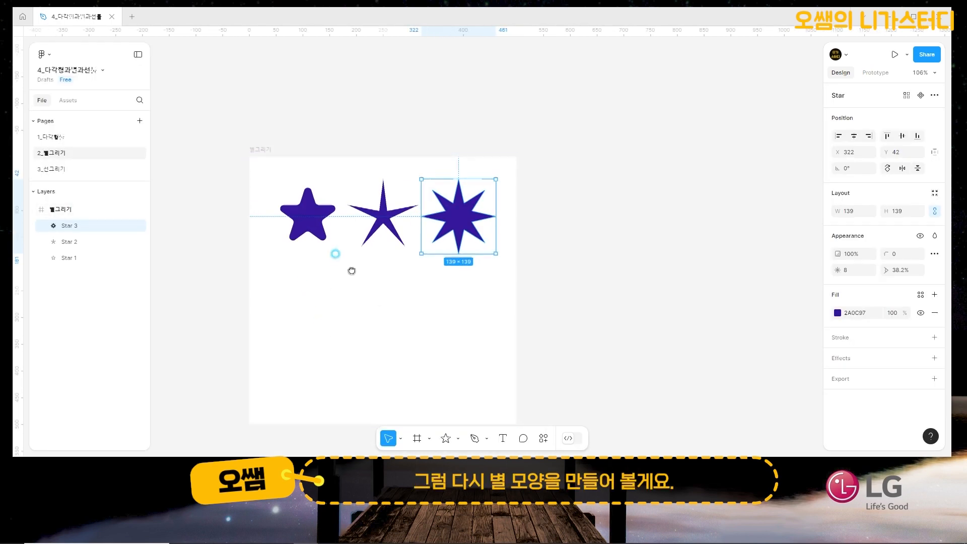
{"action": "scroll", "coordinate": [378, 313], "scroll_direction": "down", "scroll_amount": 3}
{"action": "left_click", "coordinate": [445, 439]}
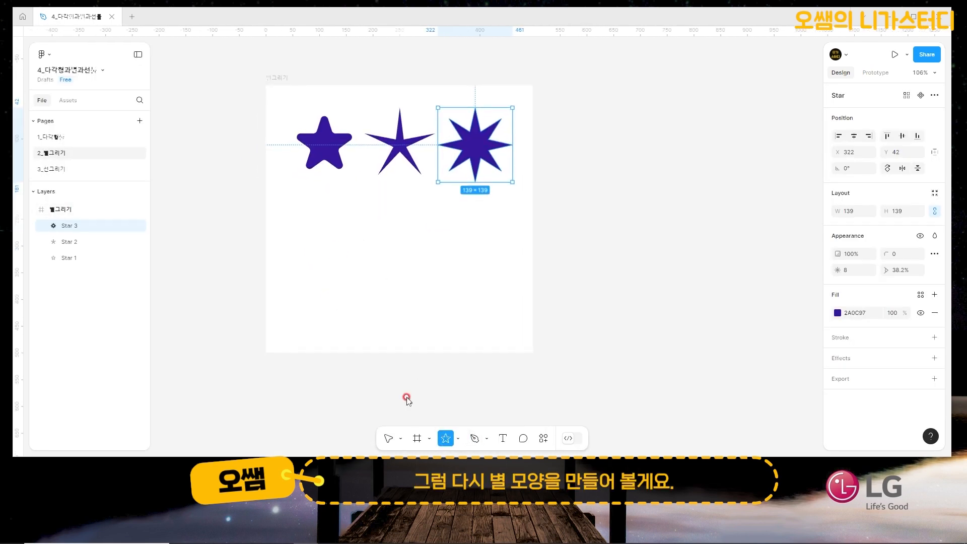
{"action": "left_click_drag", "start_coordinate": [304, 256], "coordinate": [313, 264]}
{"action": "mouse_move", "coordinate": [352, 306]}
{"action": "left_mouse_down"}
{"action": "mouse_move", "coordinate": [369, 317]}
{"action": "mouse_move", "coordinate": [332, 280]}
{"action": "left_mouse_up"}
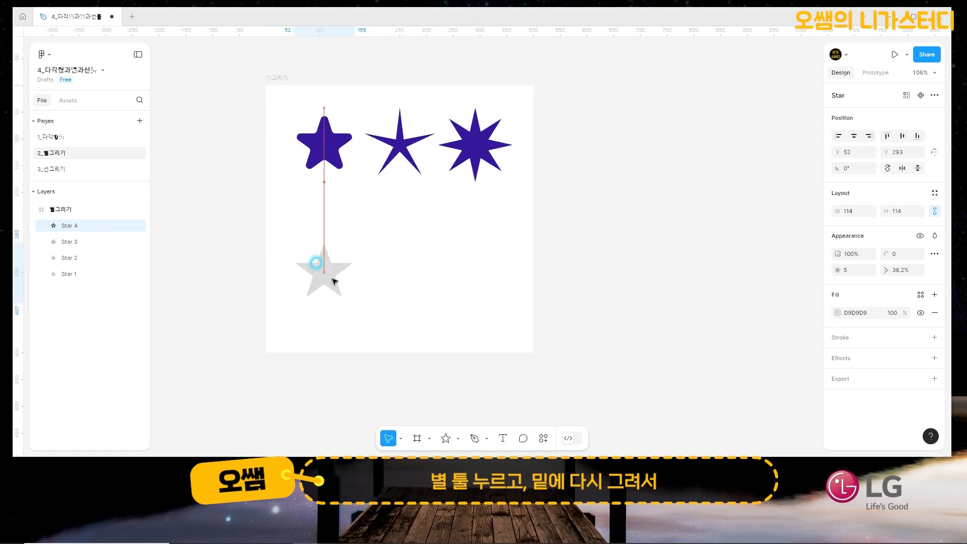
Fill the new star with orange FF7802 and duplicate it twice in an evenly spaced row, at X 193 and X 334.
{"action": "left_click", "coordinate": [838, 312]}
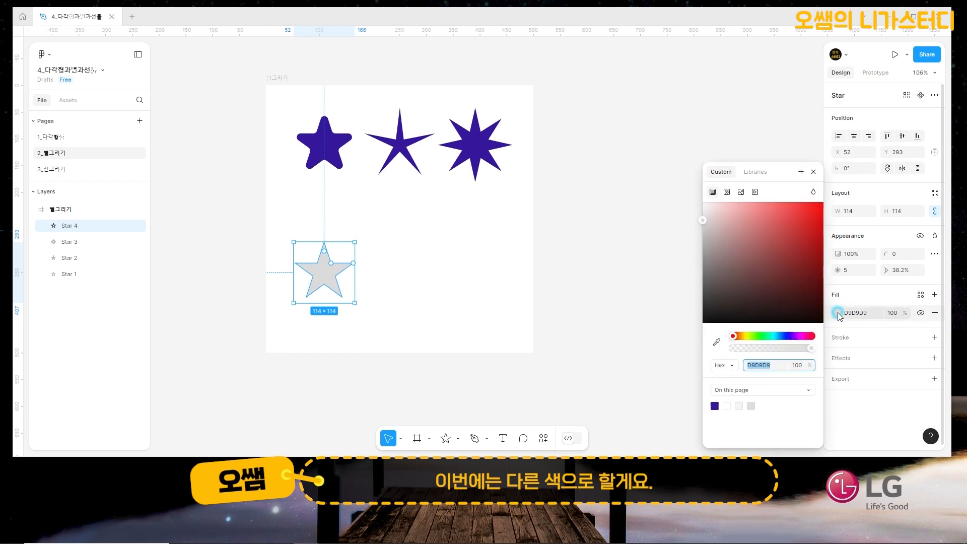
{"action": "left_click", "coordinate": [739, 337]}
{"action": "left_click", "coordinate": [798, 217]}
{"action": "key", "text": "Escape"}
{"action": "left_click_drag", "start_coordinate": [329, 280], "coordinate": [404, 273]}
Round the corners of the first orange star to a radius of 20.
{"action": "scroll", "coordinate": [403, 291], "scroll_direction": "up", "scroll_amount": 5}
{"action": "scroll", "coordinate": [394, 316], "scroll_direction": "left", "scroll_amount": 3}
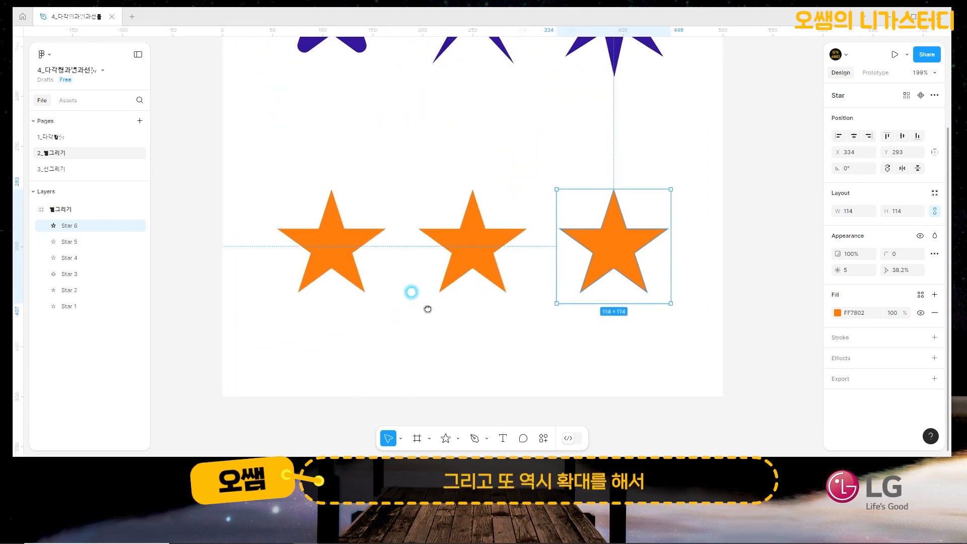
{"action": "left_click", "coordinate": [336, 257]}
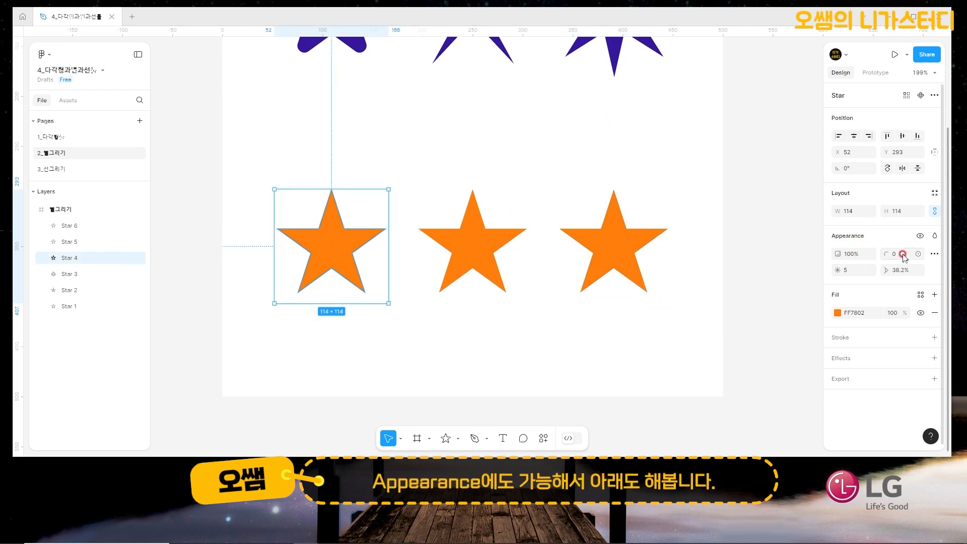
{"action": "left_click", "coordinate": [904, 254]}
{"action": "key", "text": "Return"}
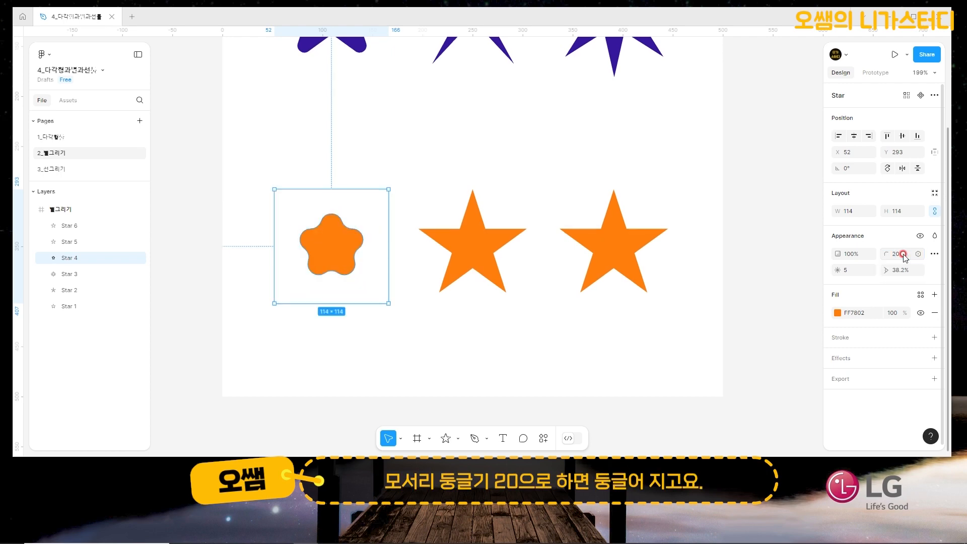
Try a ratio of 60% on the middle orange star and settle on 10%.
{"action": "left_click", "coordinate": [456, 249]}
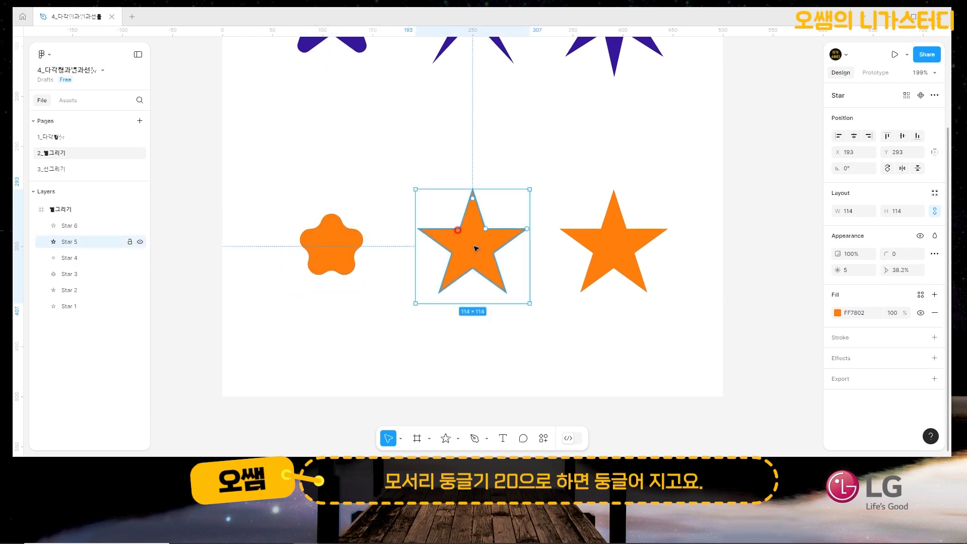
{"action": "left_click", "coordinate": [912, 272]}
{"action": "type", "text": "6"}
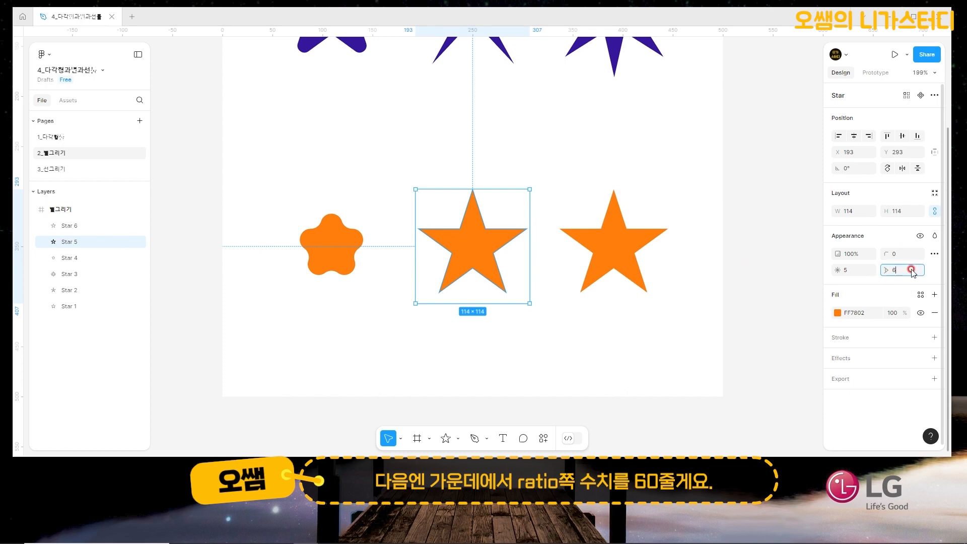
{"action": "type", "text": "0"}
{"action": "key", "text": "Return"}
{"action": "left_click", "coordinate": [912, 271]}
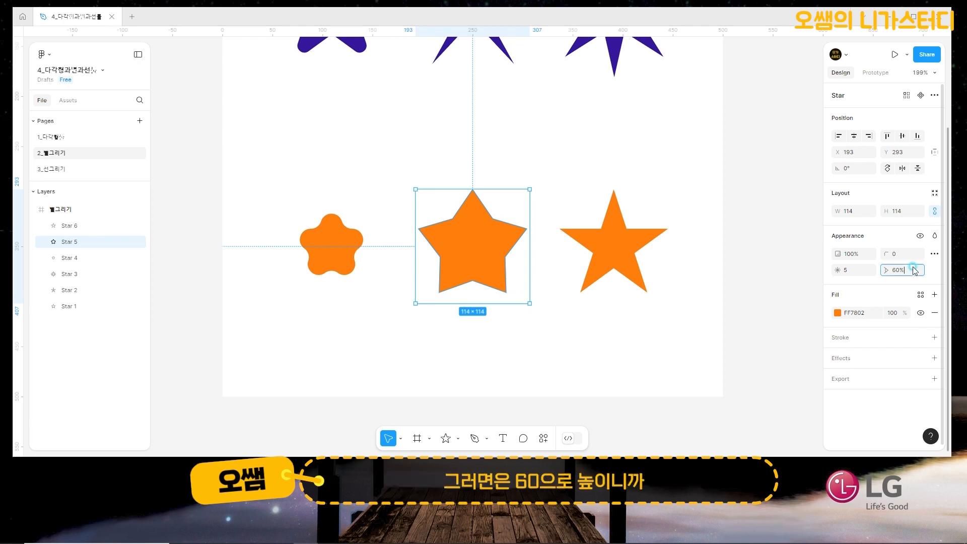
{"action": "left_click", "coordinate": [911, 270]}
{"action": "type", "text": "10"}
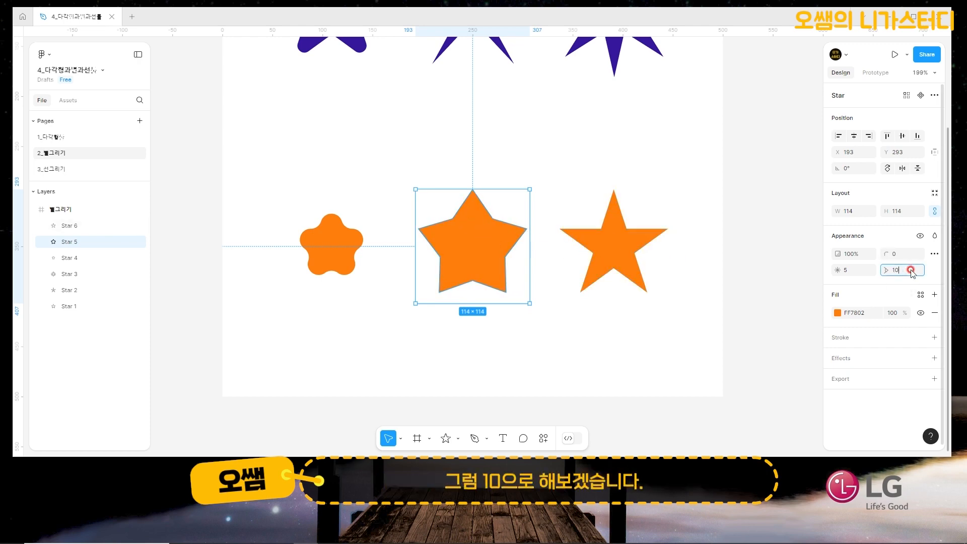
{"action": "key", "text": "Return"}
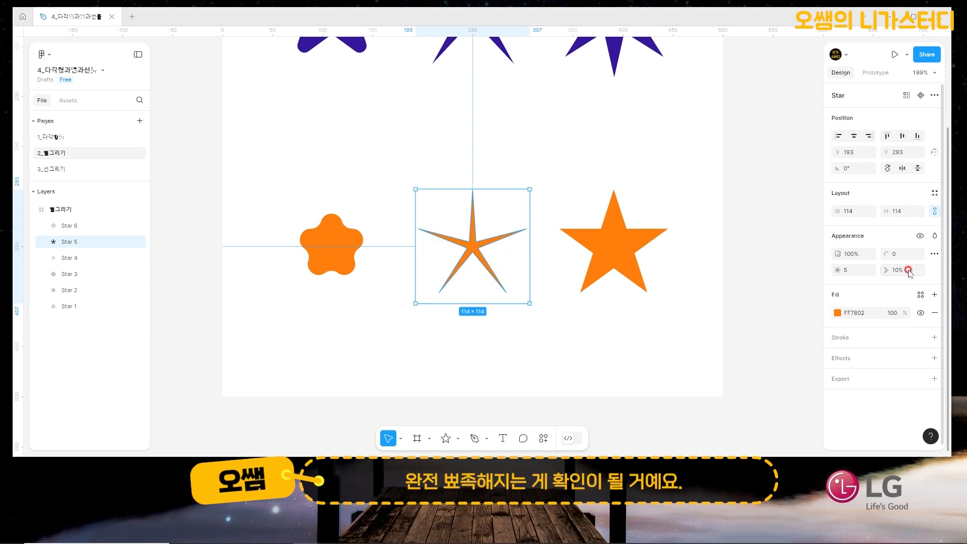
Try point counts of 8 and 3 on the third orange star and settle on 10.
{"action": "left_click", "coordinate": [611, 247]}
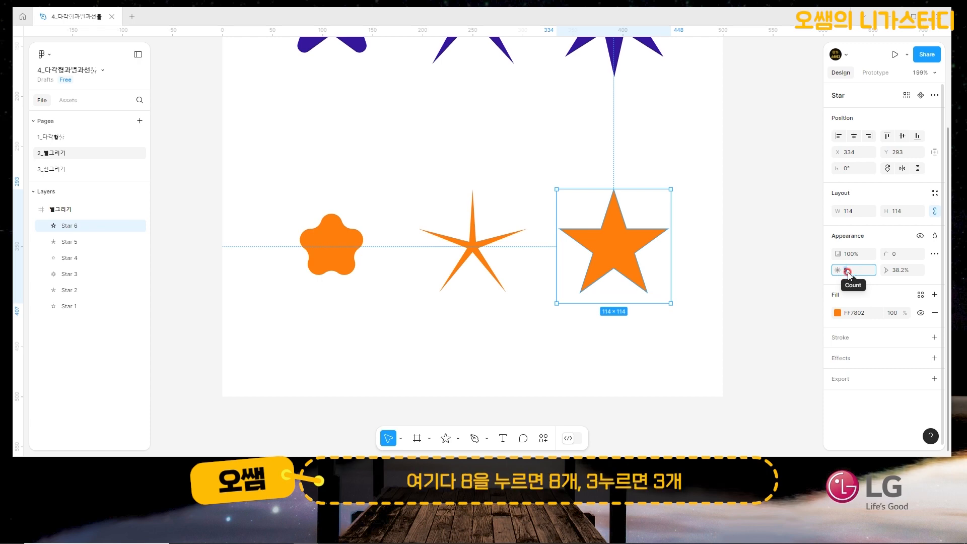
{"action": "type", "text": "8"}
{"action": "key", "text": "Return"}
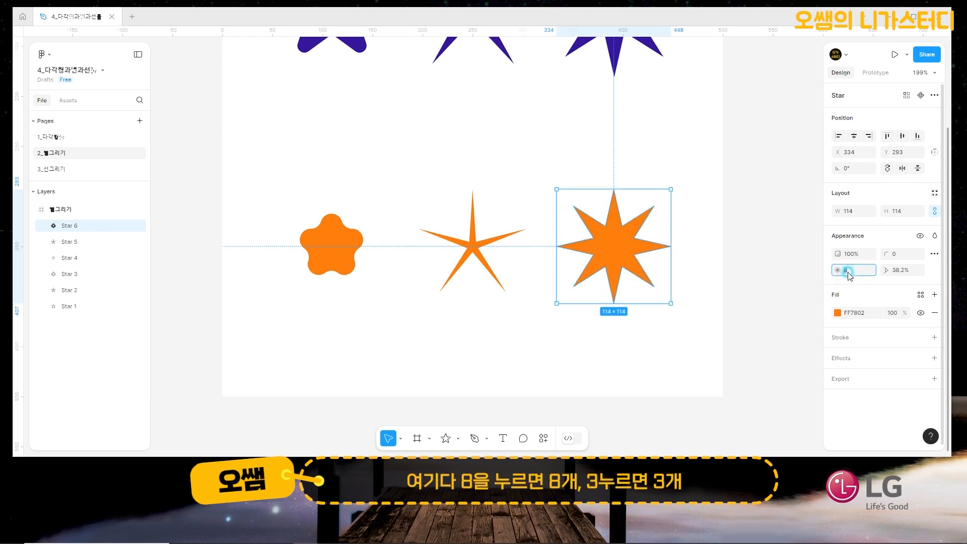
{"action": "type", "text": "3"}
{"action": "key", "text": "Return"}
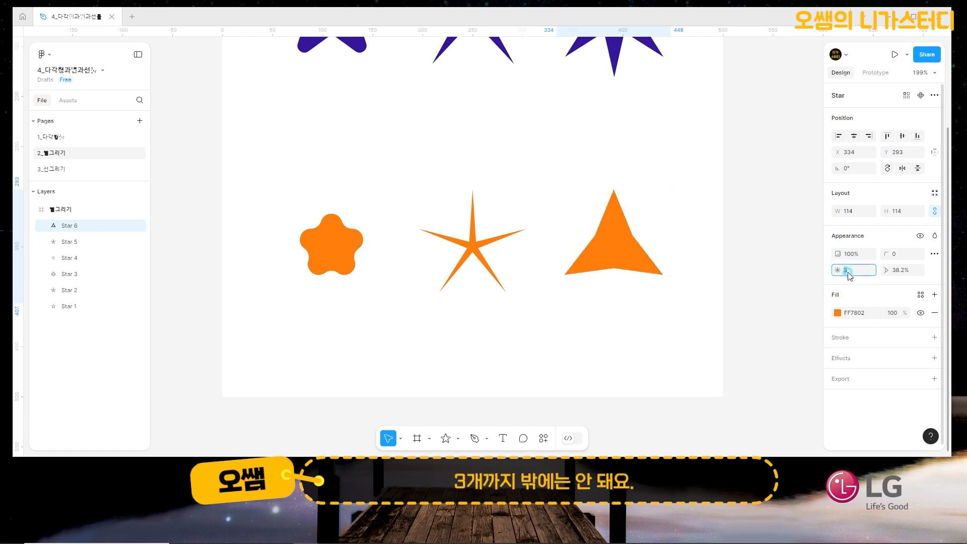
{"action": "left_click", "coordinate": [848, 270]}
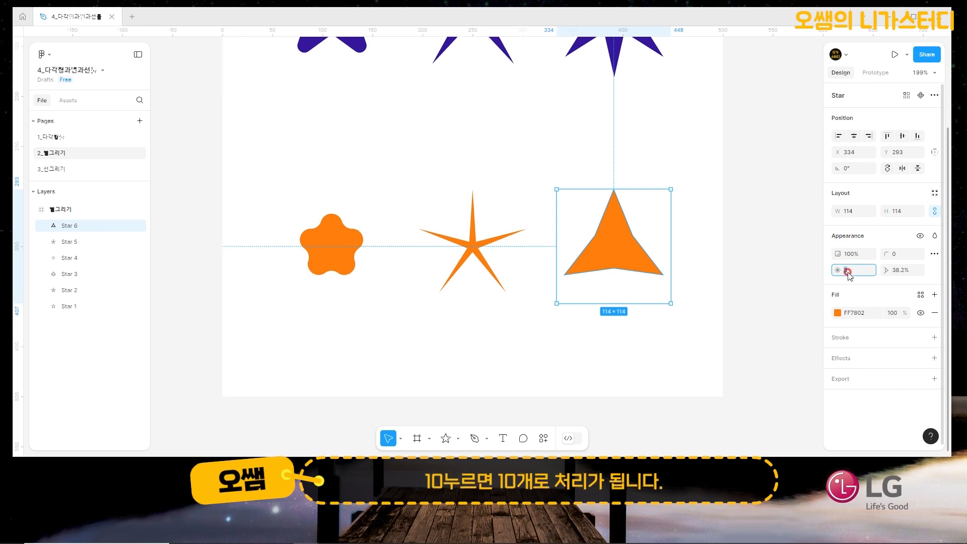
{"action": "type", "text": "10"}
{"action": "key", "text": "Return"}
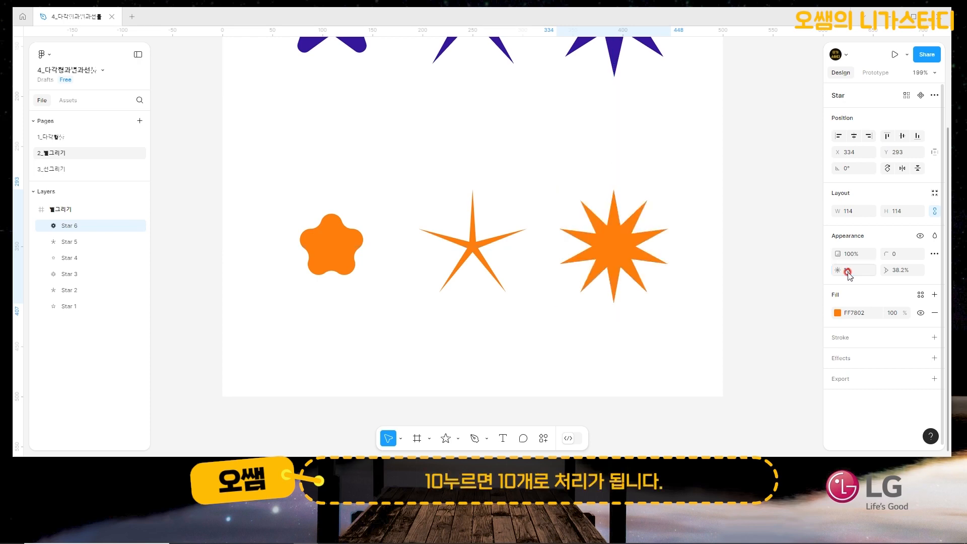
{"action": "left_click", "coordinate": [847, 270]}
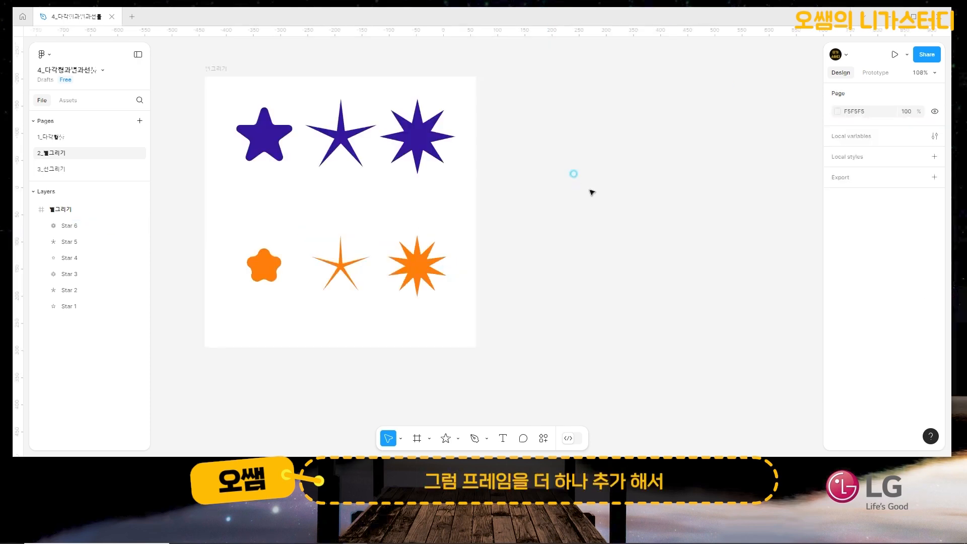
Add a 500 × 500 frame beside the star frame and name it 마커핀 만들기.
{"action": "left_click", "coordinate": [417, 439]}
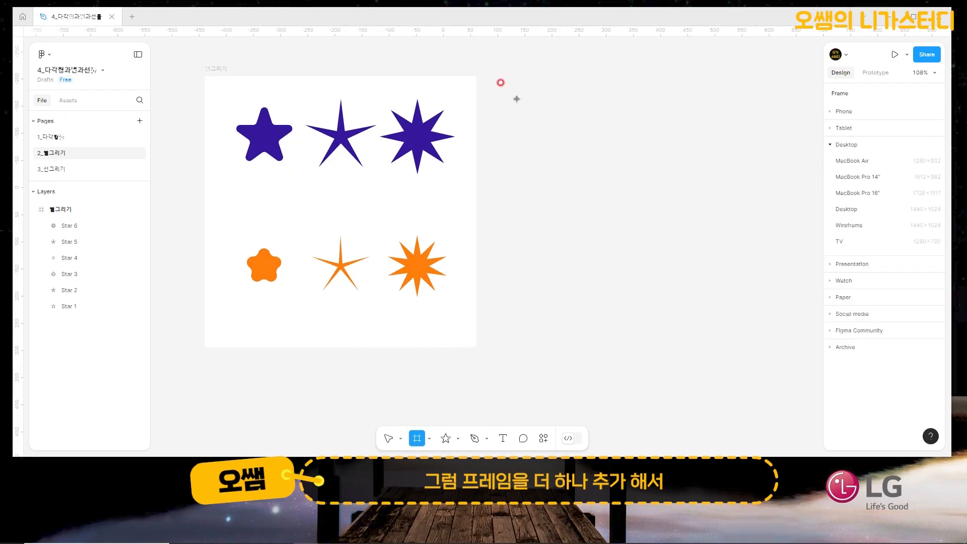
{"action": "left_click_drag", "start_coordinate": [517, 75], "coordinate": [734, 346]}
{"action": "left_click_drag", "start_coordinate": [669, 270], "coordinate": [505, 282]}
{"action": "double_click", "coordinate": [343, 82]}
{"action": "type", "text": "마커"}
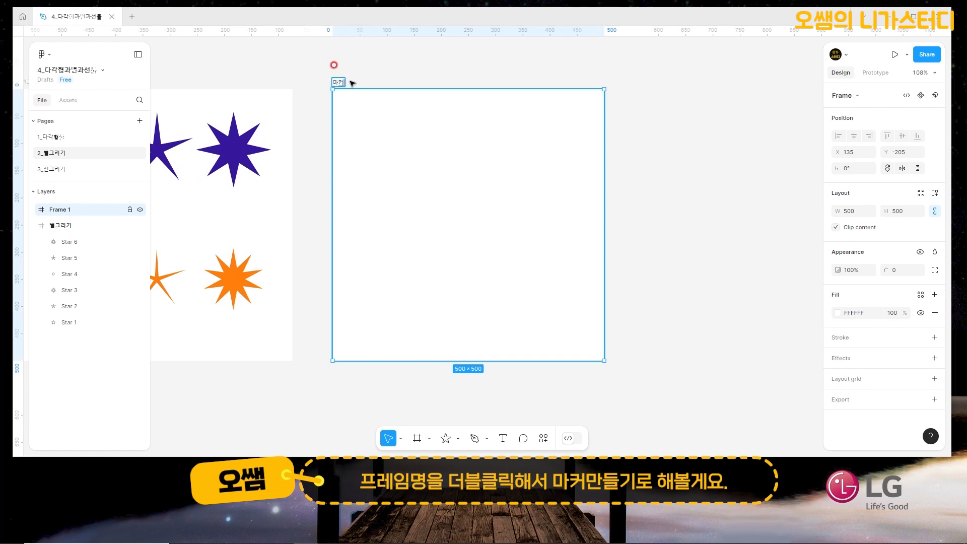
{"action": "type", "text": "핀 만들기"}
{"action": "key", "text": "Return"}
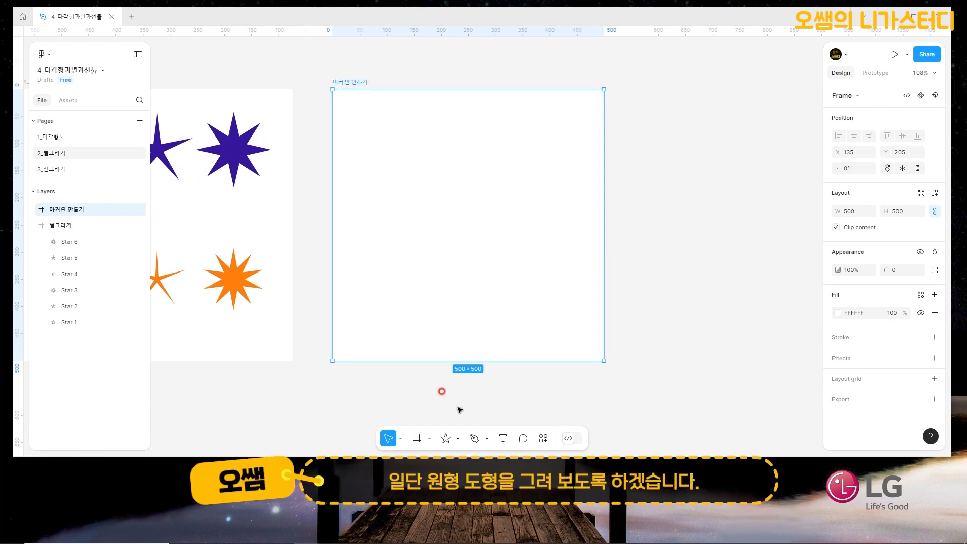
Draw a circle about 236 × 236 with the Ellipse tool, horizontally centred in the upper part of the new frame.
{"action": "left_click", "coordinate": [457, 439]}
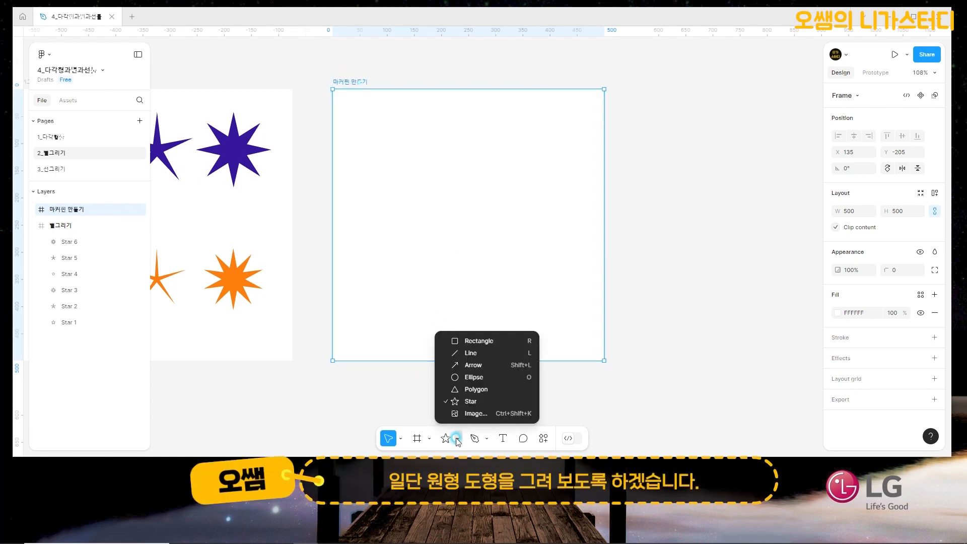
{"action": "left_click", "coordinate": [491, 381]}
{"action": "left_click_drag", "start_coordinate": [468, 169], "coordinate": [532, 233]}
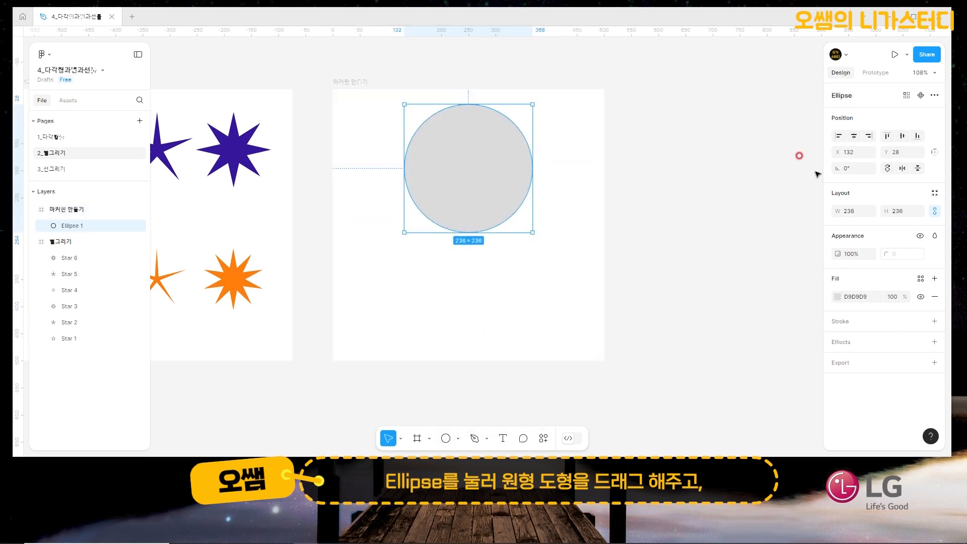
{"action": "left_click", "coordinate": [861, 156]}
{"action": "type", "text": "260"}
{"action": "key", "text": "Tab"}
{"action": "key", "text": "ctrl+z"}
Resize the circle to 260 × 260 and recentre it horizontally in the frame at about X 120, Y 41.
{"action": "left_click", "coordinate": [861, 211]}
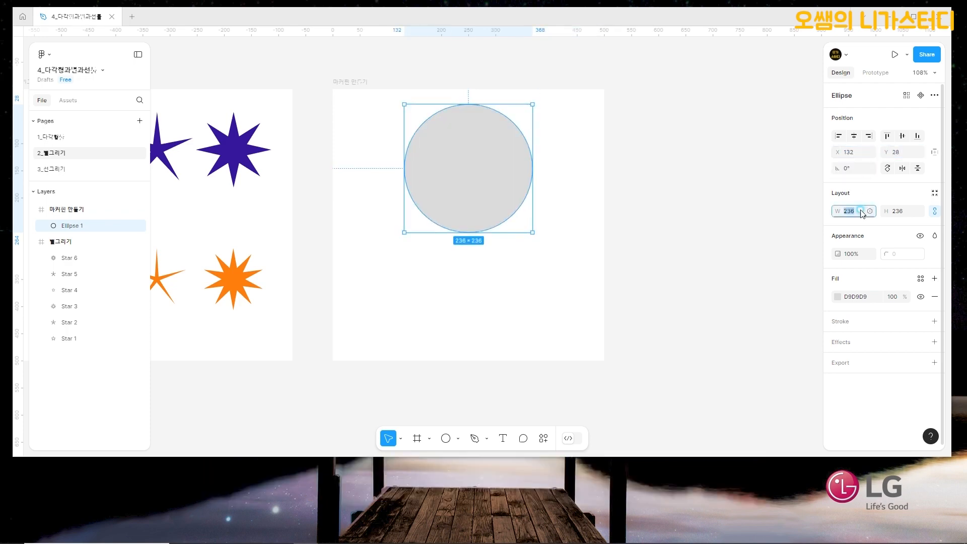
{"action": "type", "text": "260"}
{"action": "key", "text": "Return"}
{"action": "left_click_drag", "start_coordinate": [472, 173], "coordinate": [469, 183]}
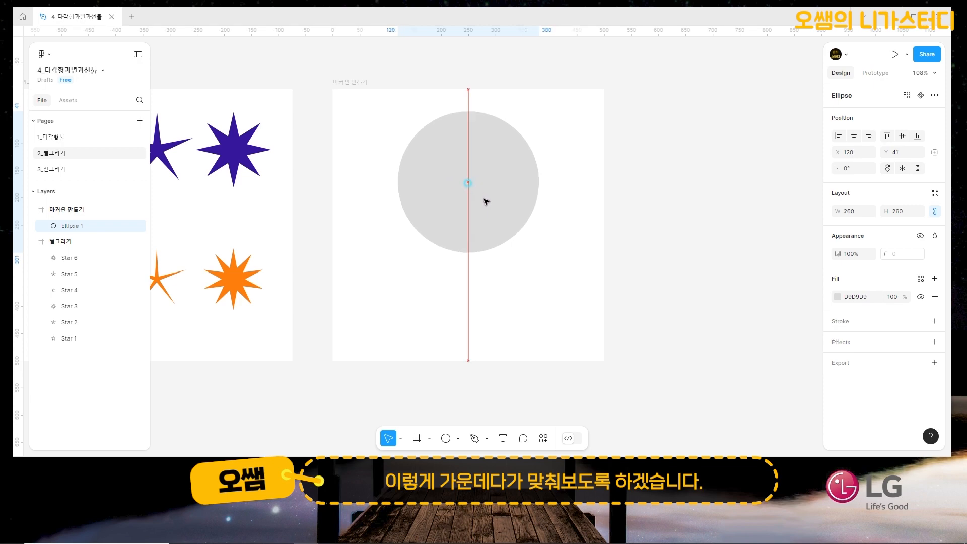
Fill the circle with the orange FF7802 already used on this page.
{"action": "left_click", "coordinate": [848, 294]}
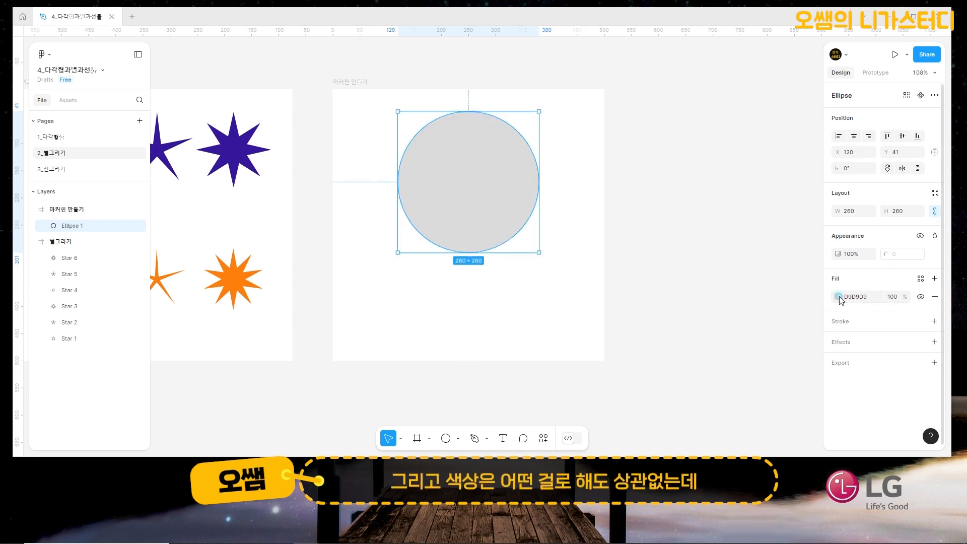
{"action": "left_click", "coordinate": [713, 394]}
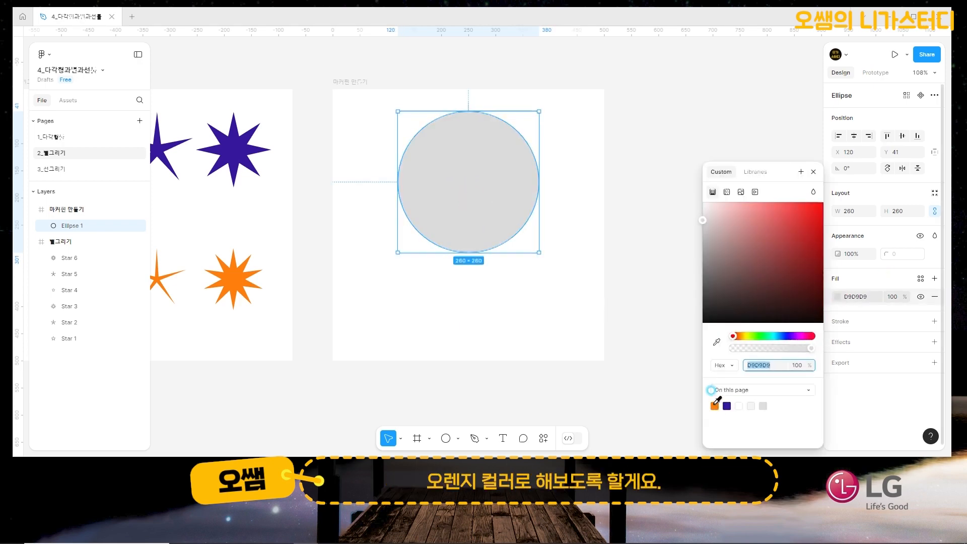
{"action": "left_click", "coordinate": [714, 406]}
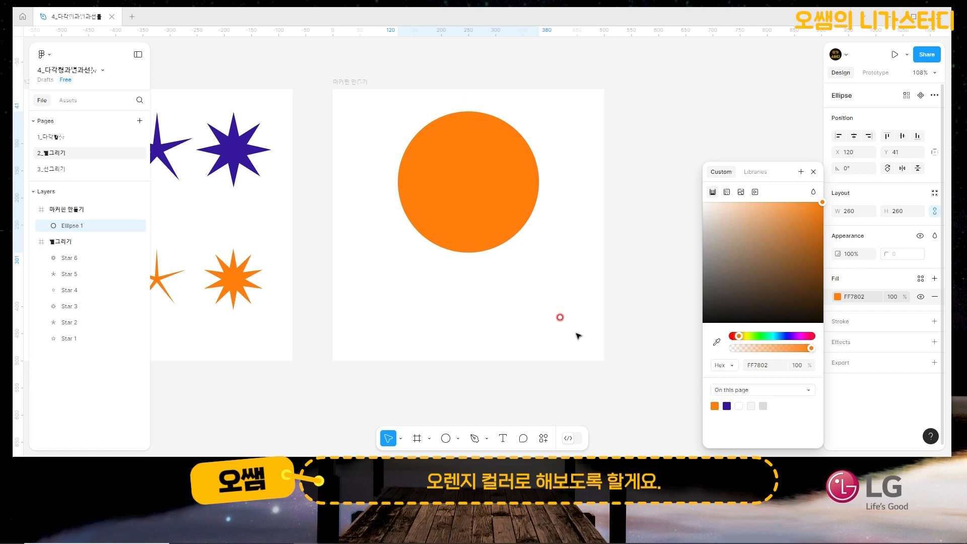
{"action": "left_click", "coordinate": [809, 173]}
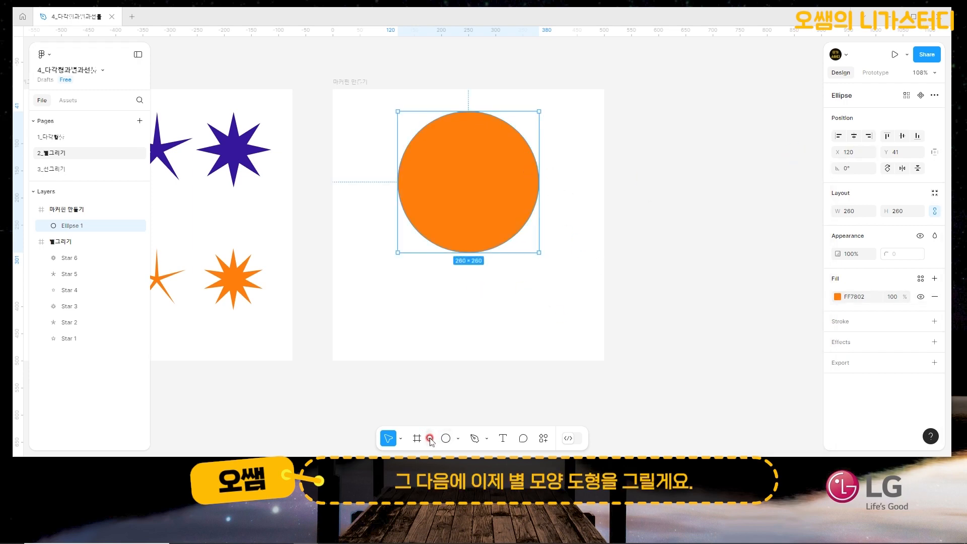
Draw a five-pointed star about 99 × 99 in the empty area below and to the right of the circle.
{"action": "left_click", "coordinate": [458, 439]}
{"action": "left_click", "coordinate": [466, 401]}
{"action": "left_click_drag", "start_coordinate": [532, 270], "coordinate": [578, 322]}
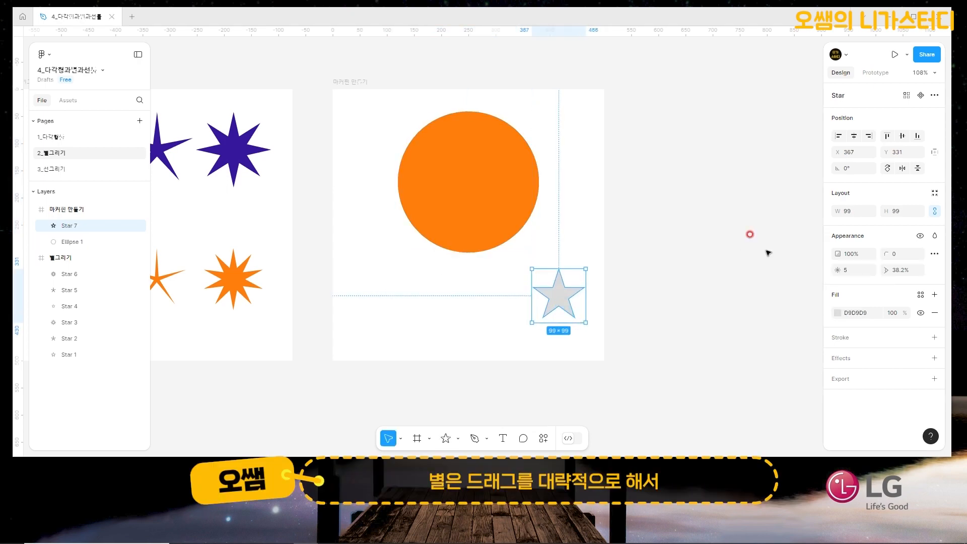
Resize the grey star to 150 × 150 and centre it on the orange circle at X 175, Y 96.
{"action": "left_click", "coordinate": [851, 212]}
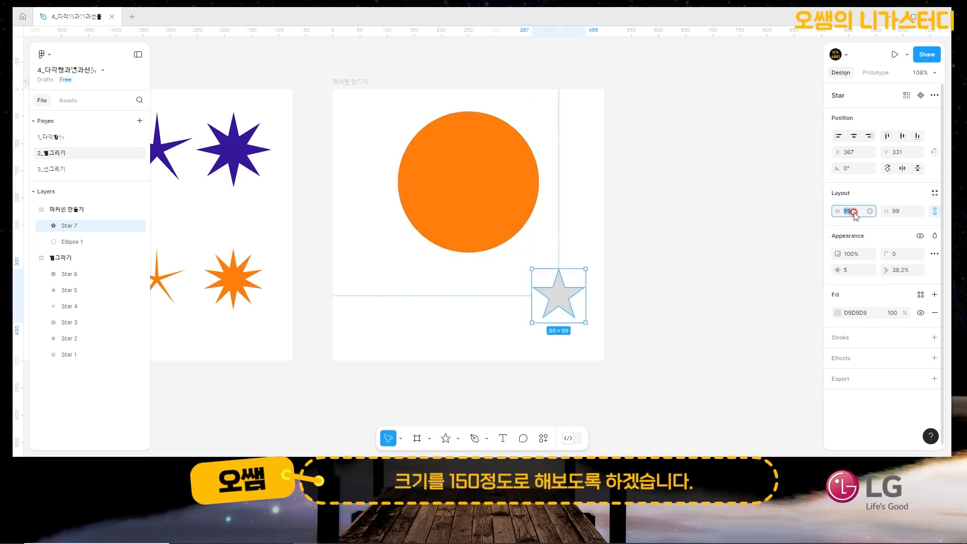
{"action": "type", "text": "150"}
{"action": "key", "text": "Return"}
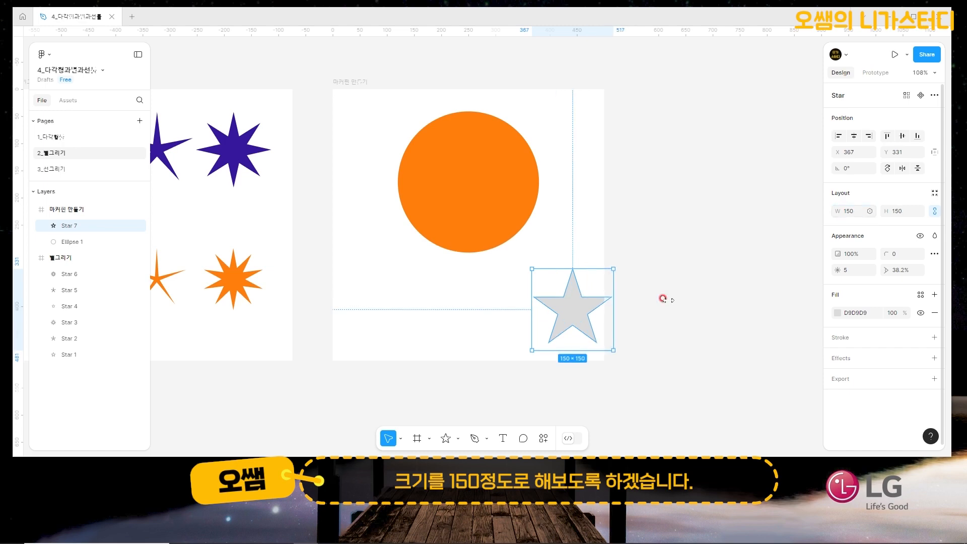
{"action": "left_click_drag", "start_coordinate": [568, 296], "coordinate": [481, 188]}
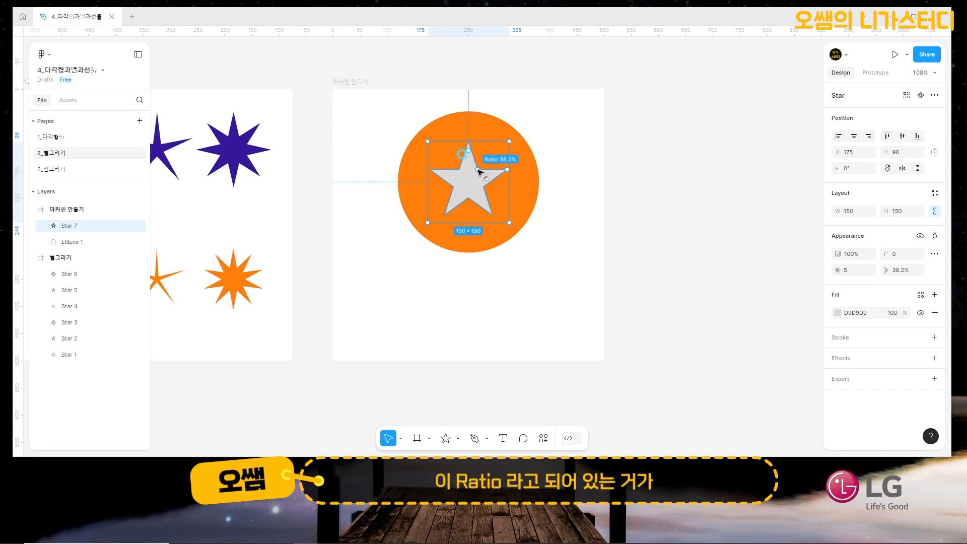
Set the ratio of the grey star on the circle to 50%.
{"action": "left_click_drag", "start_coordinate": [481, 172], "coordinate": [483, 169]}
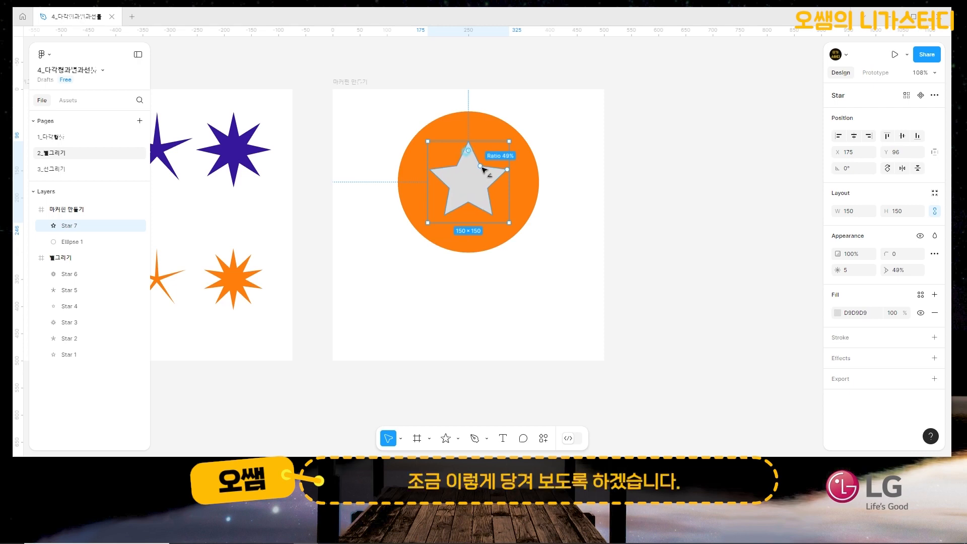
{"action": "left_click", "coordinate": [909, 274]}
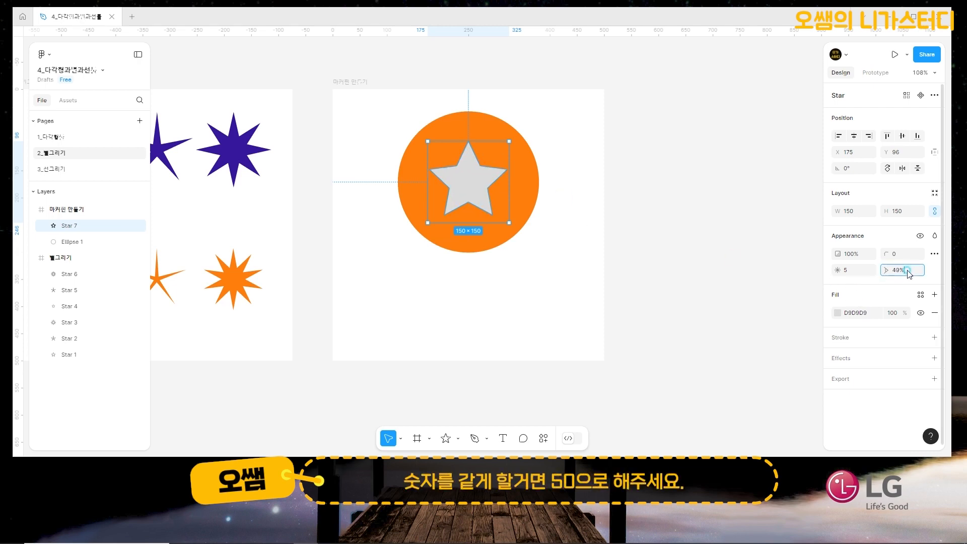
{"action": "type", "text": "50"}
{"action": "key", "text": "Return"}
Fill the star on the orange circle with white FFFFFF.
{"action": "left_click", "coordinate": [839, 312]}
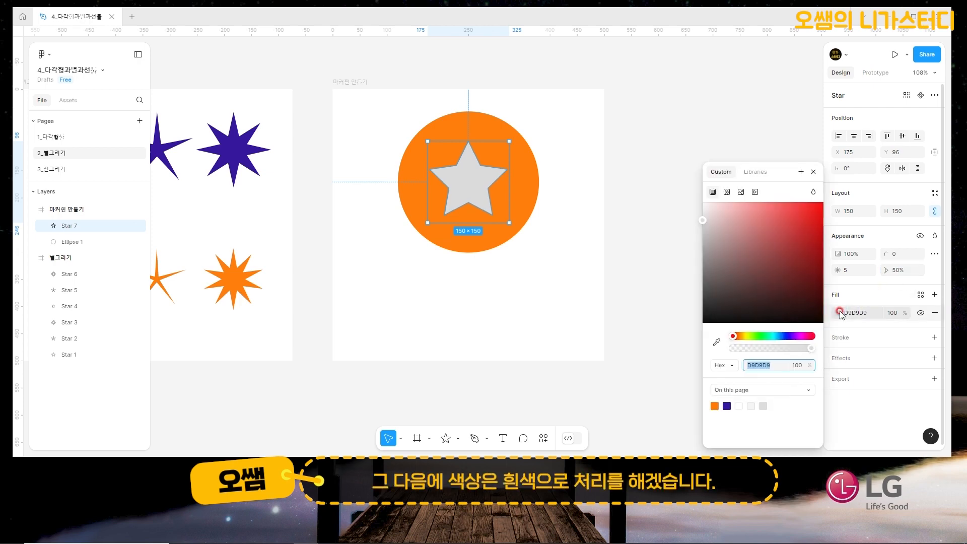
{"action": "left_click_drag", "start_coordinate": [751, 246], "coordinate": [697, 204]}
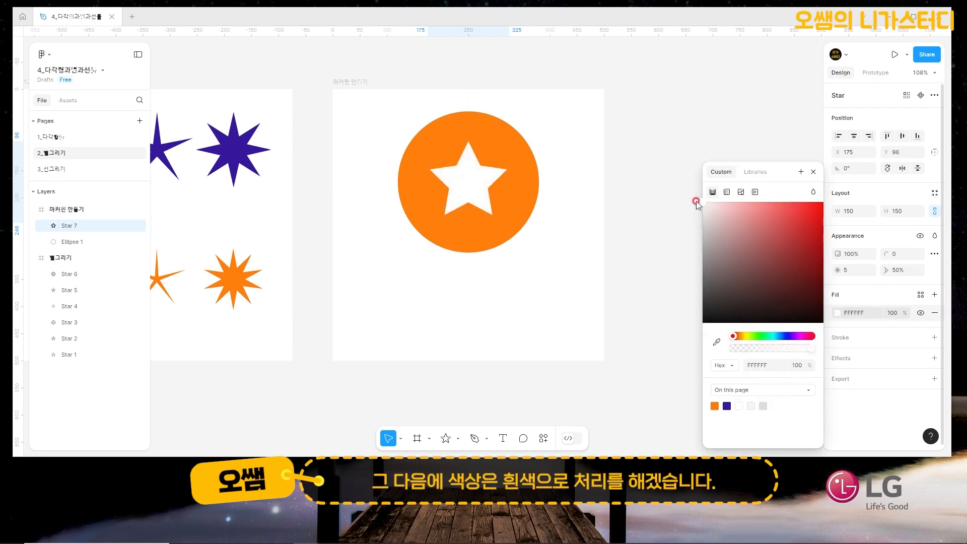
{"action": "left_click", "coordinate": [695, 207]}
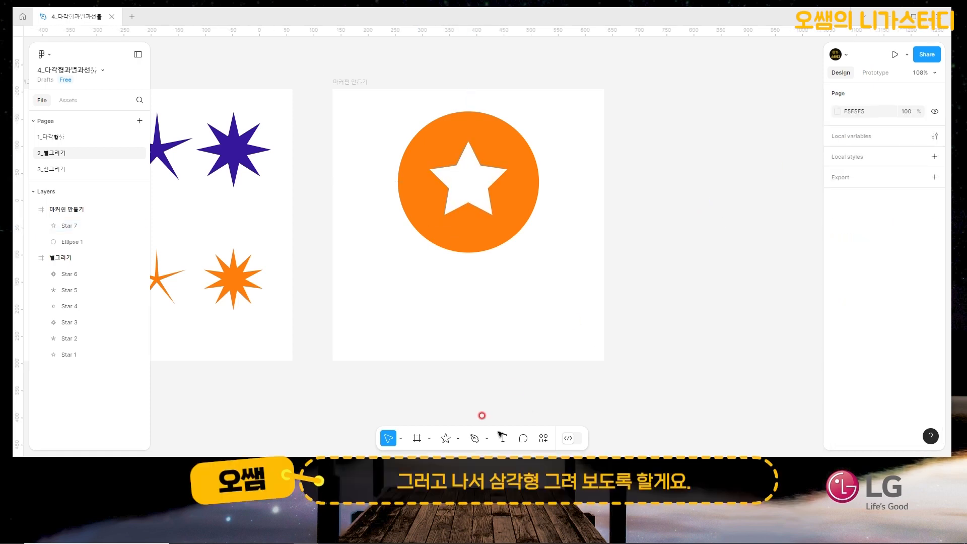
Draw a triangle about 104 × 141 below and to the right of the circle, with corner radius 8 and the page's orange FF7802 fill.
{"action": "left_click", "coordinate": [457, 439]}
{"action": "left_click", "coordinate": [470, 389]}
{"action": "mouse_move", "coordinate": [542, 265]}
{"action": "left_mouse_down"}
{"action": "mouse_move", "coordinate": [591, 317]}
{"action": "mouse_move", "coordinate": [570, 327]}
{"action": "mouse_move", "coordinate": [570, 342]}
{"action": "left_mouse_up"}
{"action": "left_click_drag", "start_coordinate": [542, 301], "coordinate": [565, 276]}
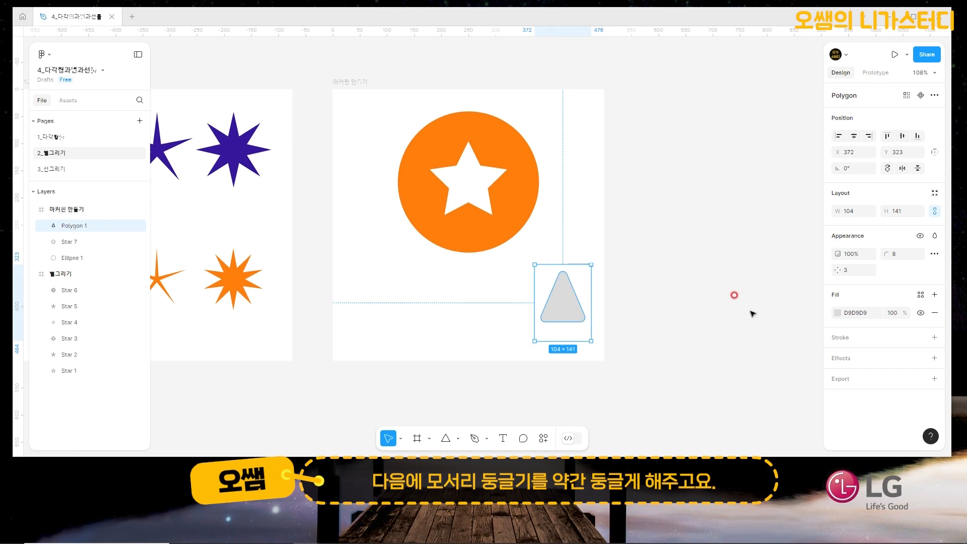
{"action": "left_click", "coordinate": [837, 314]}
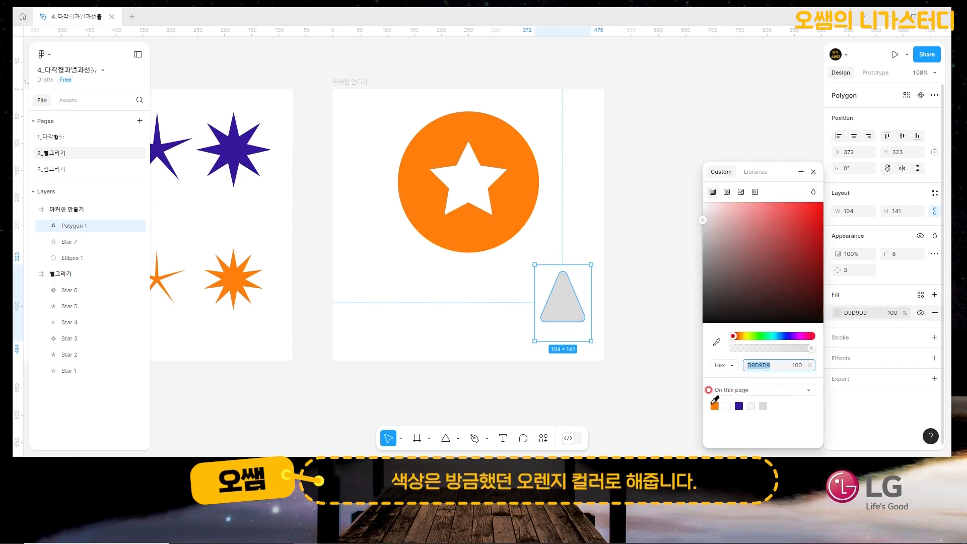
{"action": "left_click", "coordinate": [714, 405]}
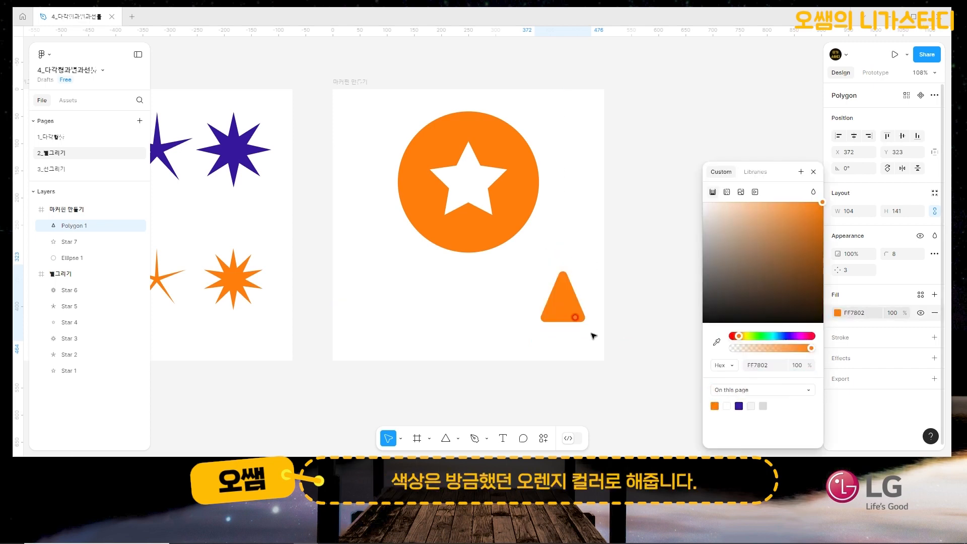
Flip the orange triangle vertically and move it to X 198, Y 382, overlapping the circle's lower edge and centred beneath it.
{"action": "right_click", "coordinate": [564, 301]}
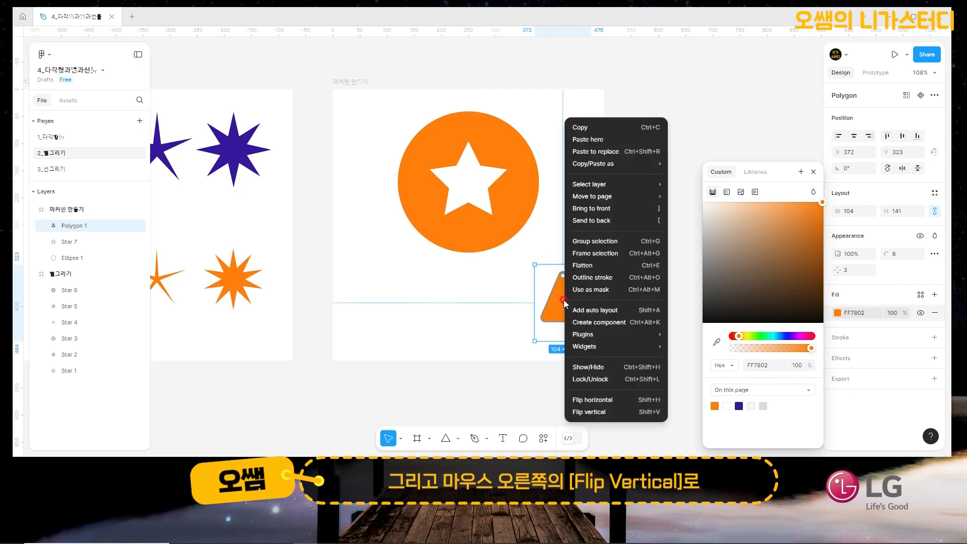
{"action": "left_click", "coordinate": [607, 412]}
{"action": "left_click_drag", "start_coordinate": [561, 291], "coordinate": [473, 255]}
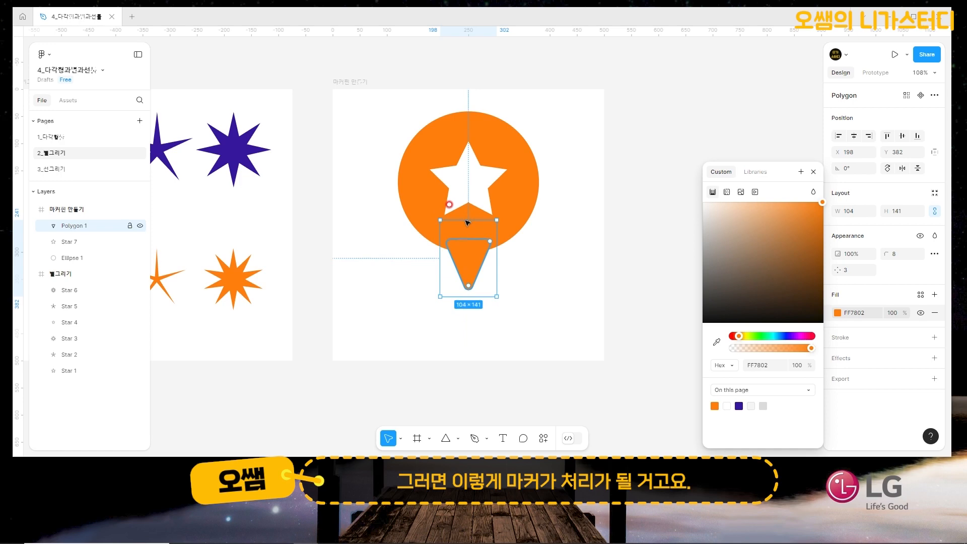
{"action": "left_click", "coordinate": [554, 281]}
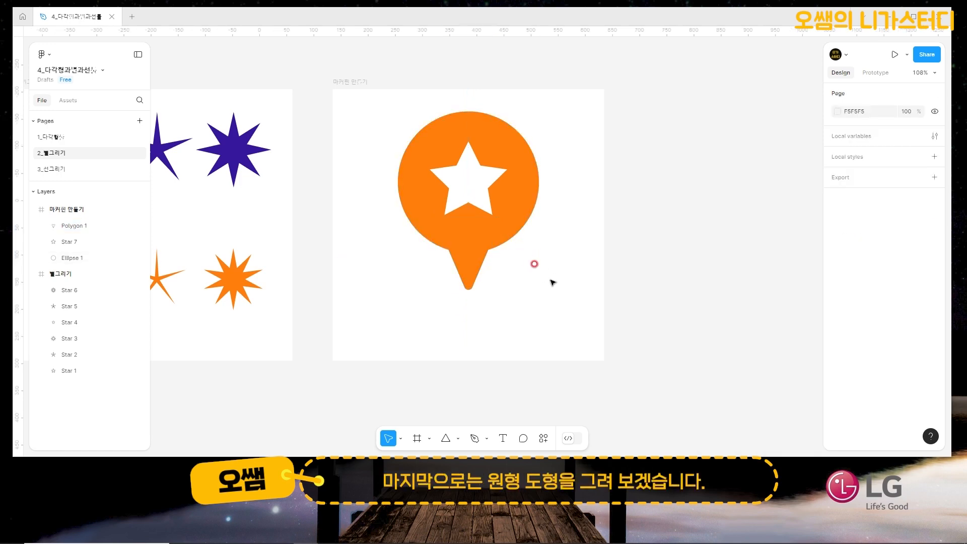
Draw a flat ellipse about 160 × 52 centred on the triangle's tip and remove its fill.
{"action": "left_click", "coordinate": [458, 438]}
{"action": "left_click", "coordinate": [472, 377]}
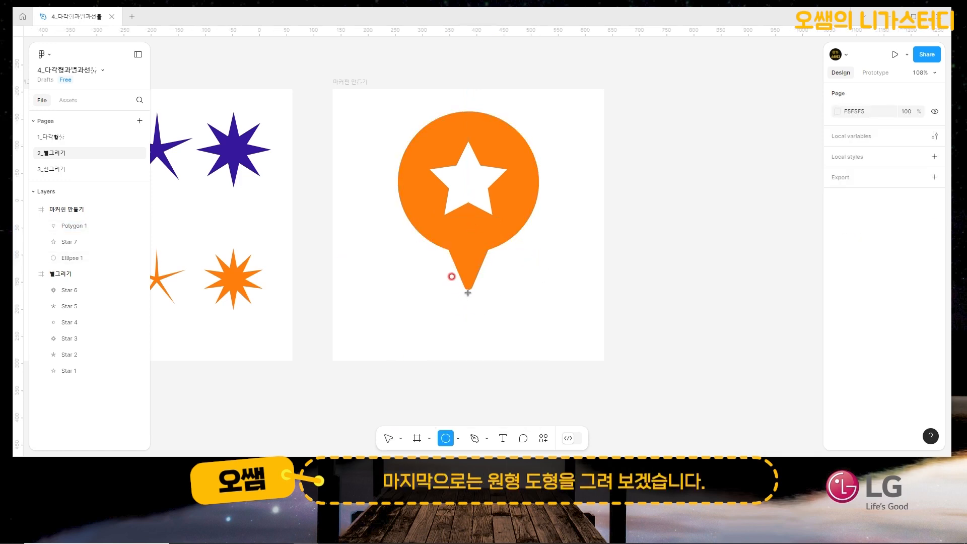
{"action": "left_click_drag", "start_coordinate": [469, 293], "coordinate": [512, 306]}
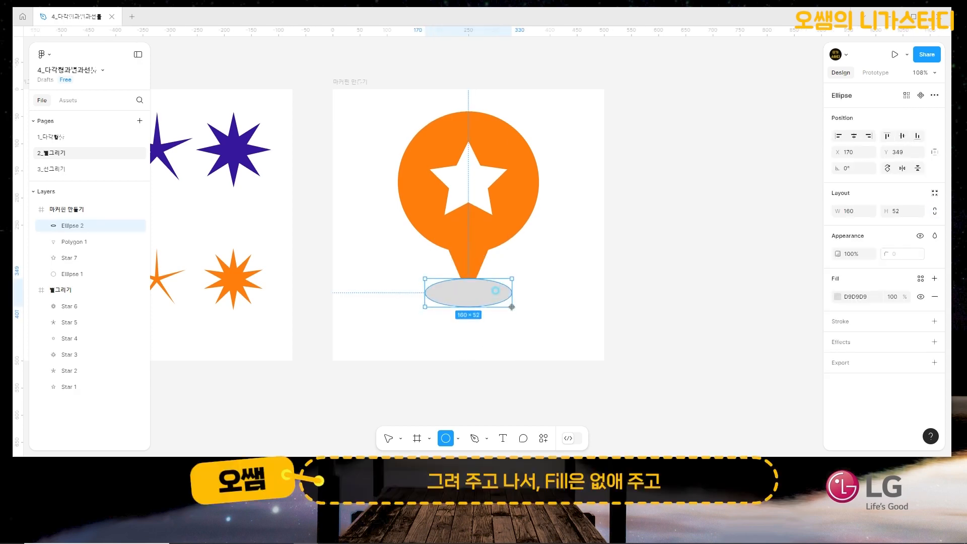
{"action": "left_click", "coordinate": [935, 298]}
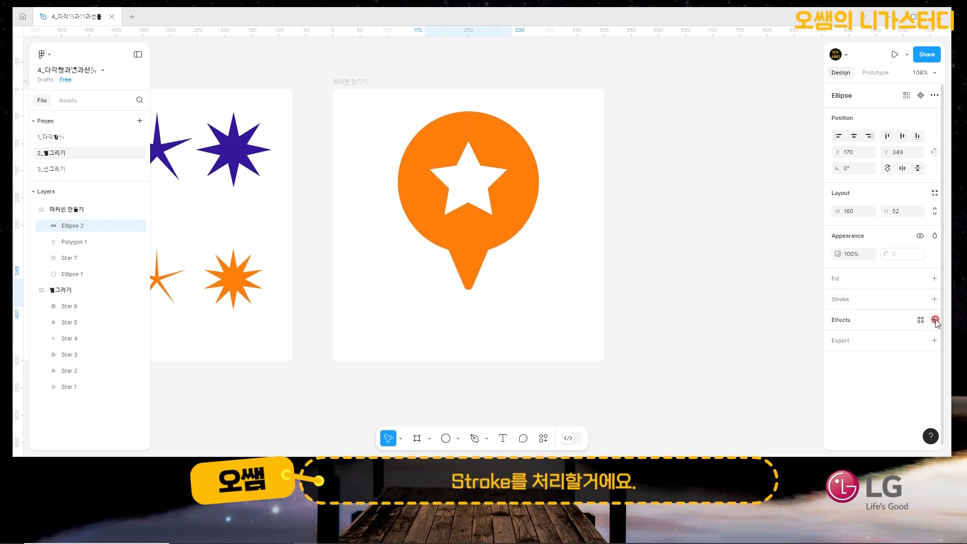
Add an inside stroke of weight 10 to the flat ellipse.
{"action": "left_click", "coordinate": [935, 321]}
{"action": "left_click", "coordinate": [935, 337]}
{"action": "left_click", "coordinate": [935, 299]}
{"action": "left_click", "coordinate": [901, 334]}
{"action": "key", "text": "Return"}
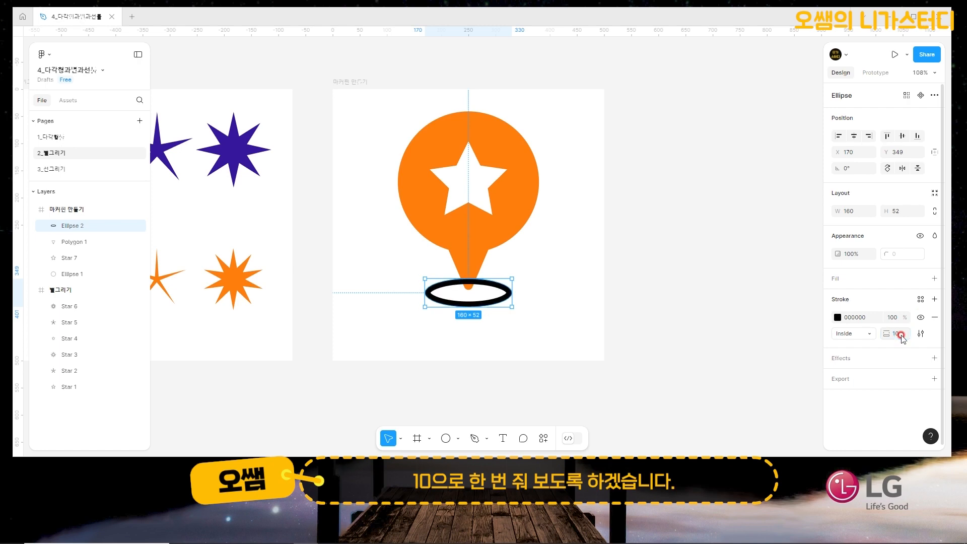
Colour the ellipse's stroke with the orange FF7802 already used on this page.
{"action": "left_click", "coordinate": [838, 317]}
{"action": "left_click", "coordinate": [714, 406]}
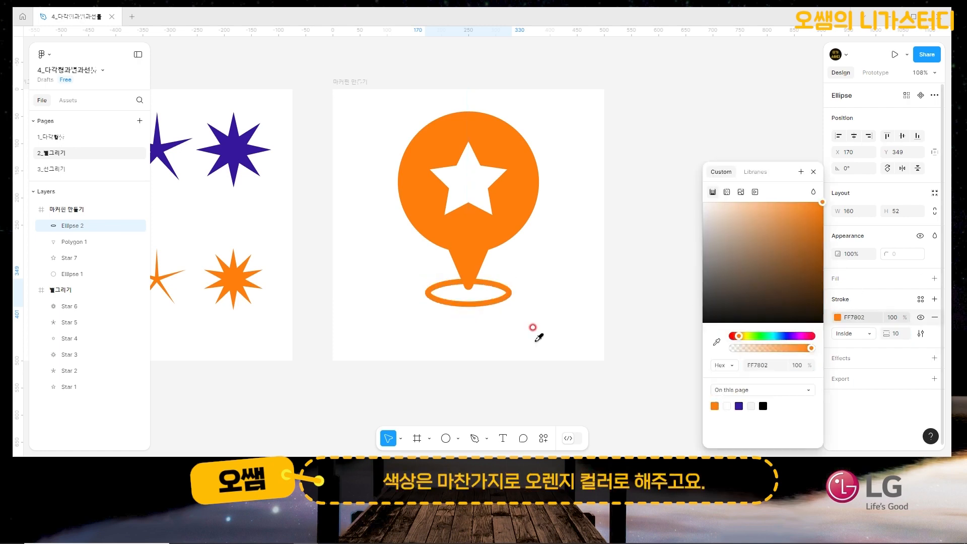
{"action": "left_click", "coordinate": [813, 172]}
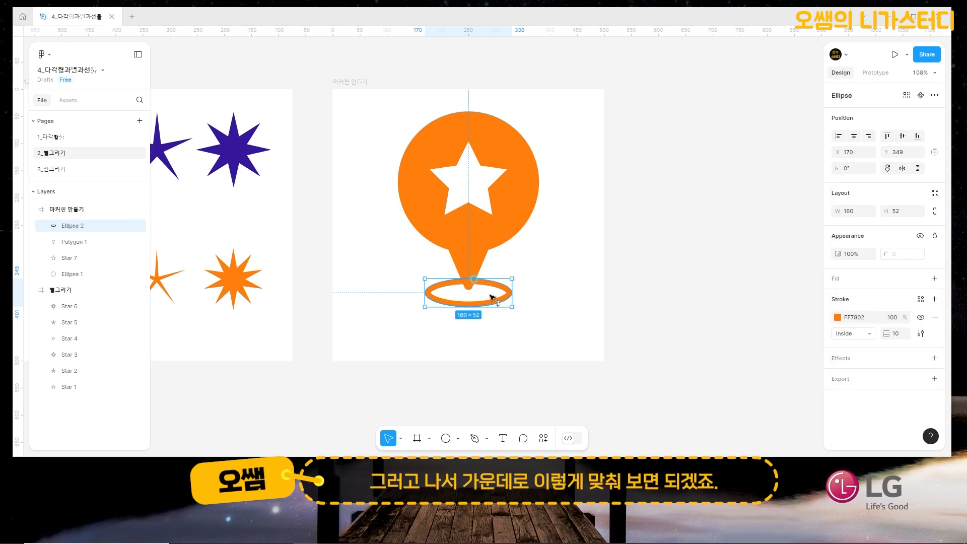
Nudge the ellipse ring up to Y 340 so that it surrounds the triangle's tip.
{"action": "key", "text": "Up"}
{"action": "key", "text": "Up"}
{"action": "key", "text": "Up"}
{"action": "key", "text": "Up"}
{"action": "key", "text": "Up"}
{"action": "key", "text": "Up"}
{"action": "key", "text": "Up"}
{"action": "key", "text": "Up"}
{"action": "key", "text": "Up"}
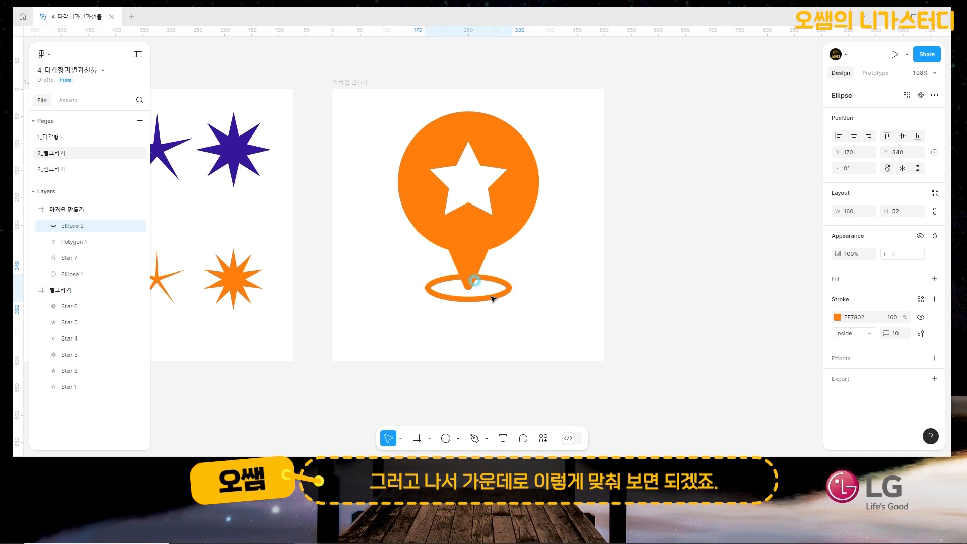
{"action": "left_click", "coordinate": [554, 210]}
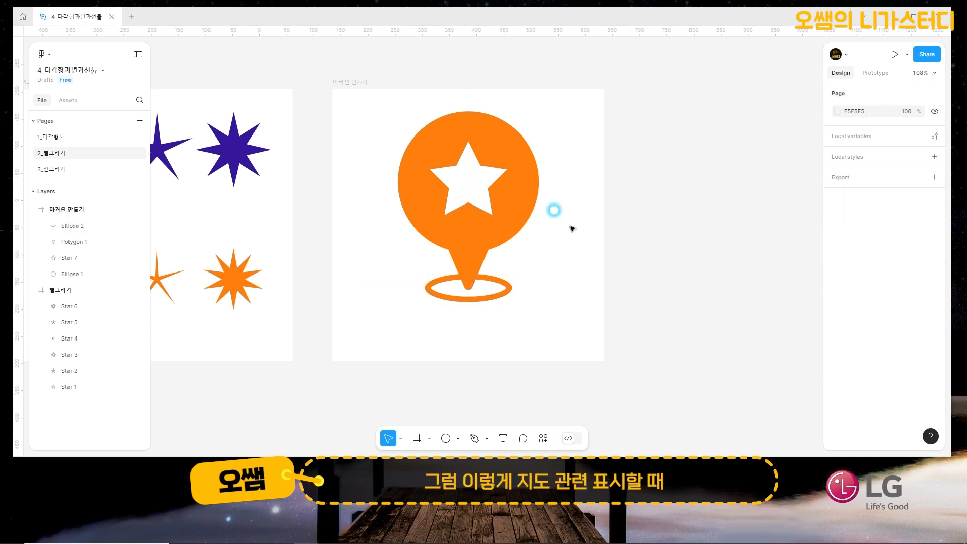
Group the circle, star, triangle and ellipse ring of the marker pin into one object.
{"action": "mouse_move", "coordinate": [537, 315]}
{"action": "left_mouse_down"}
{"action": "mouse_move", "coordinate": [416, 210]}
{"action": "mouse_move", "coordinate": [367, 149]}
{"action": "left_mouse_up"}
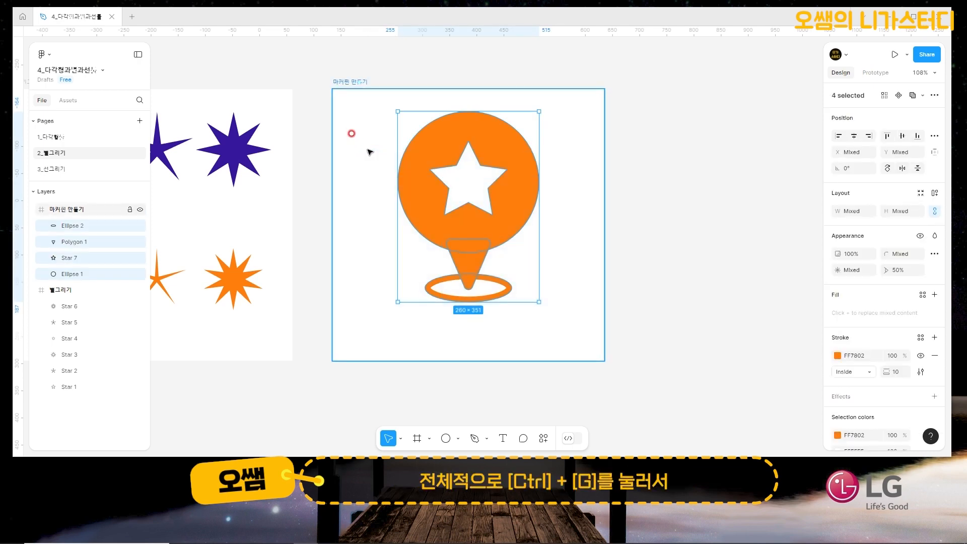
{"action": "key", "text": "ctrl+g"}
{"action": "left_click", "coordinate": [467, 186]}
{"action": "left_click", "coordinate": [472, 230]}
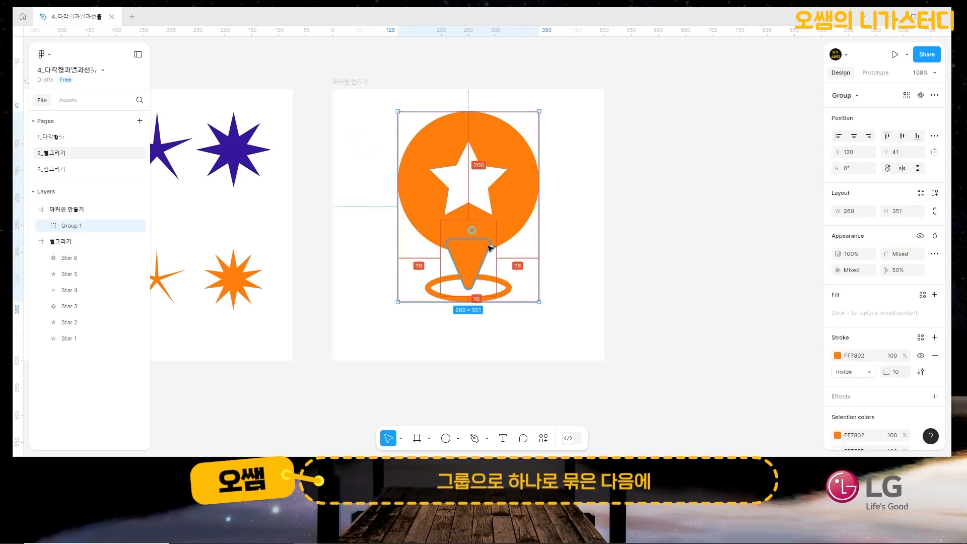
Move the marker pin group down to X 120, Y 74 to centre it in its frame.
{"action": "double_click", "coordinate": [472, 230]}
{"action": "left_click", "coordinate": [525, 215]}
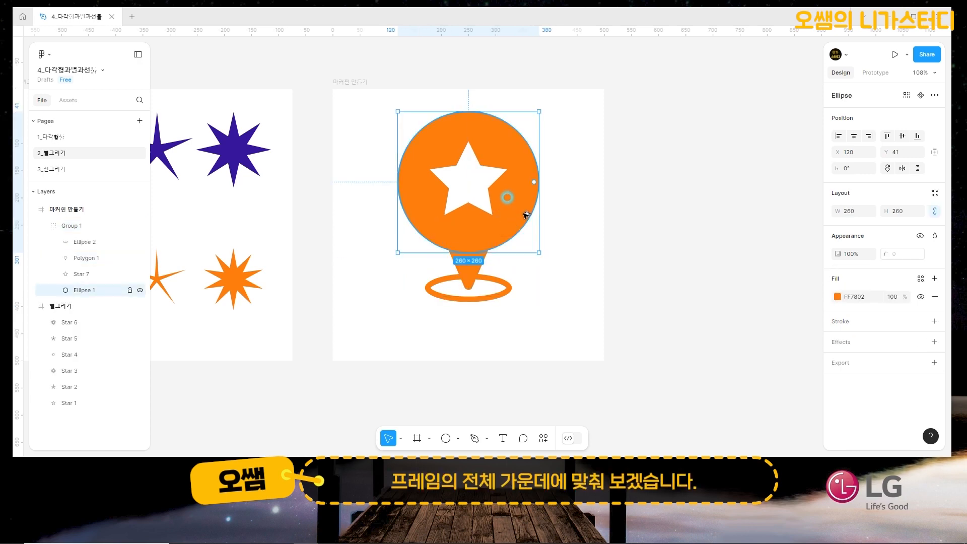
{"action": "scroll", "coordinate": [524, 216], "scroll_direction": "down", "scroll_amount": 3}
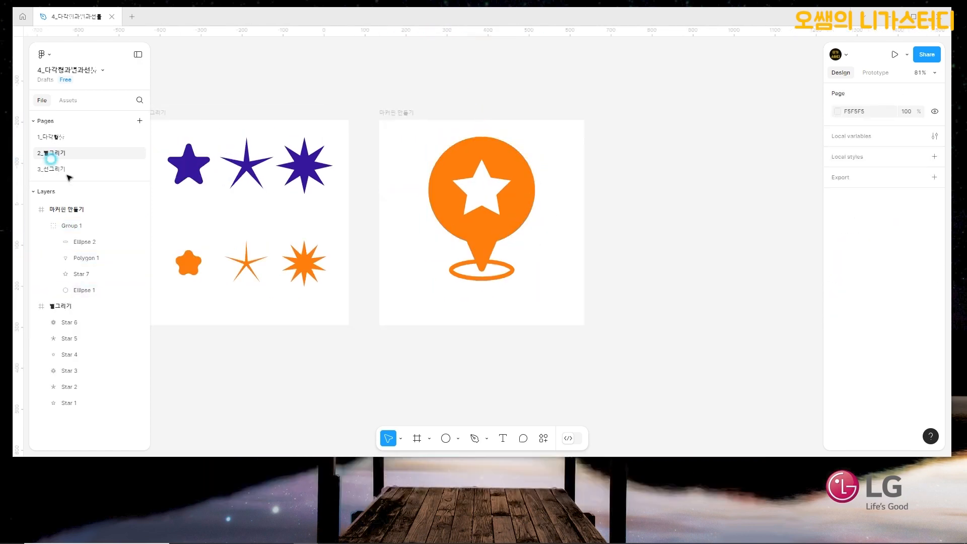
{"action": "left_click", "coordinate": [519, 192]}
{"action": "left_click_drag", "start_coordinate": [519, 193], "coordinate": [519, 206]}
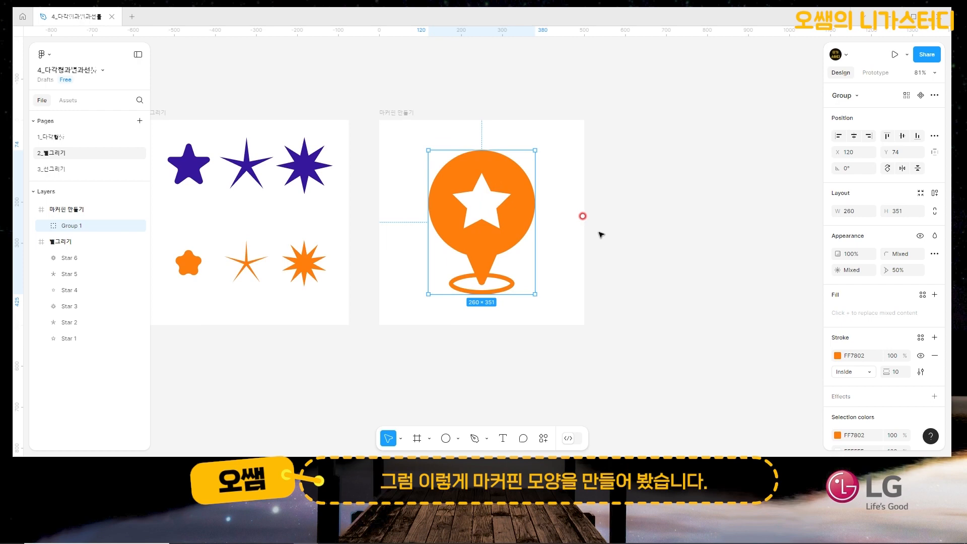
{"action": "left_click", "coordinate": [563, 264]}
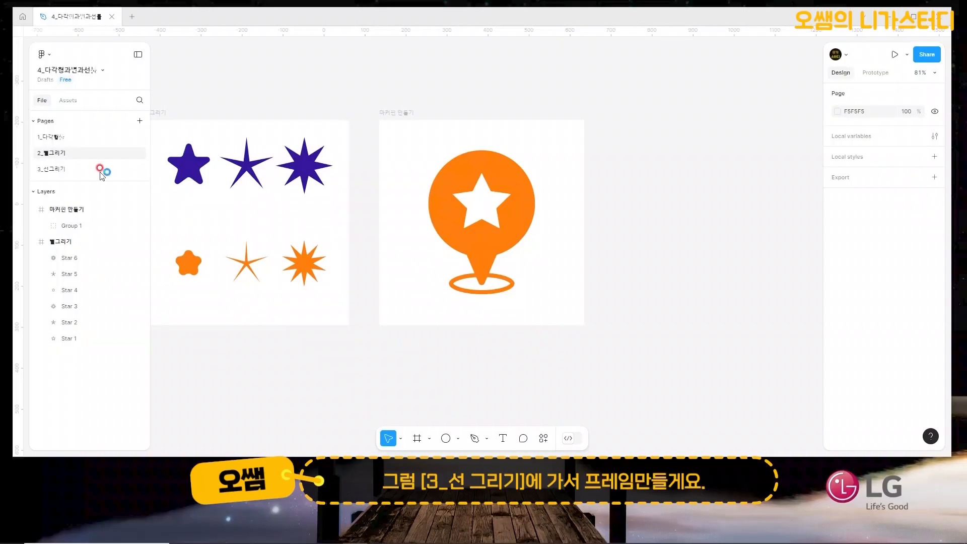
Switch to the page 3_선그리기 and create a 500 × 500 frame there.
{"action": "left_click", "coordinate": [56, 169]}
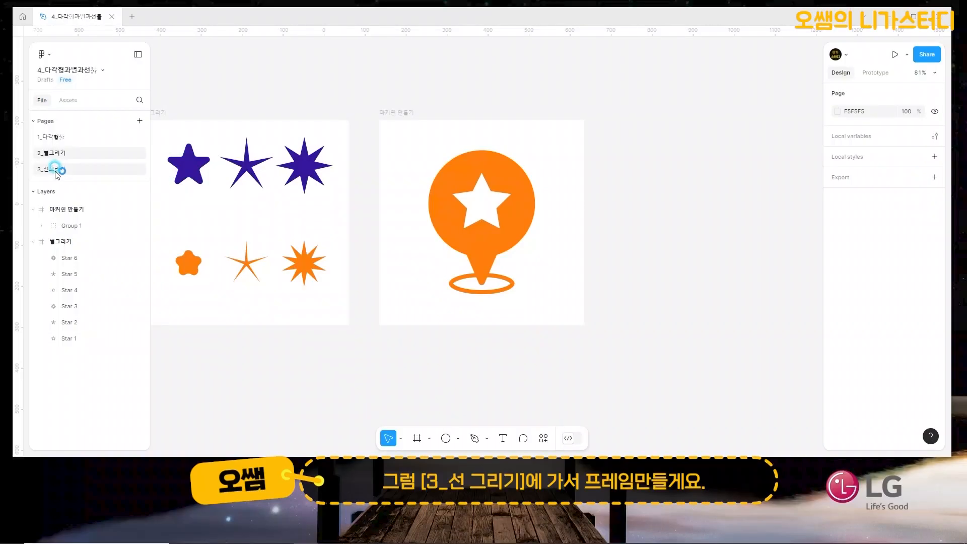
{"action": "left_click", "coordinate": [417, 438]}
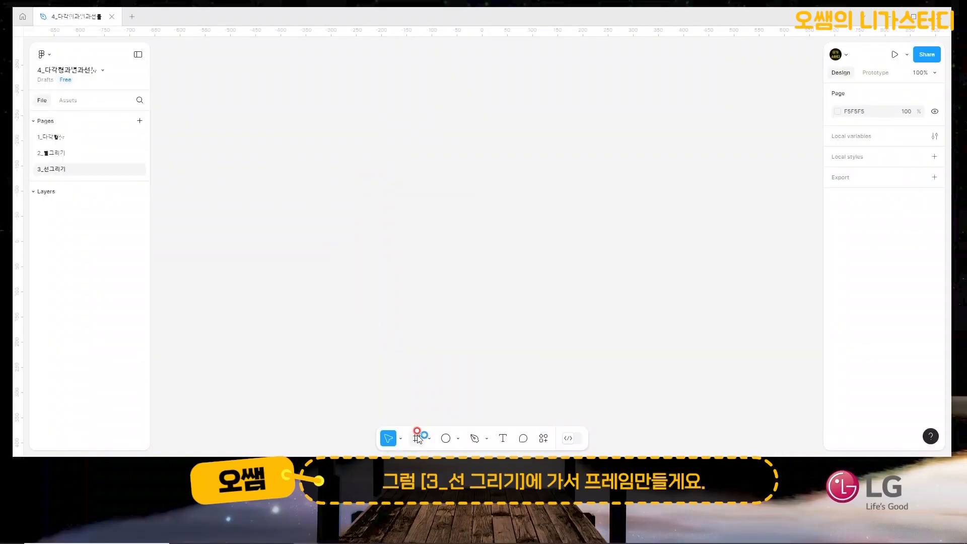
{"action": "left_click", "coordinate": [418, 437]}
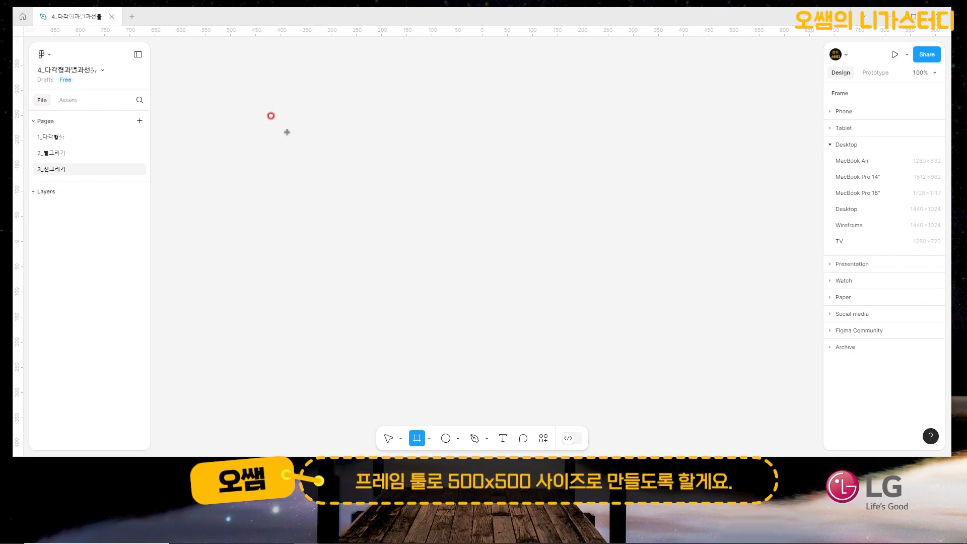
{"action": "left_click_drag", "start_coordinate": [269, 131], "coordinate": [444, 332]}
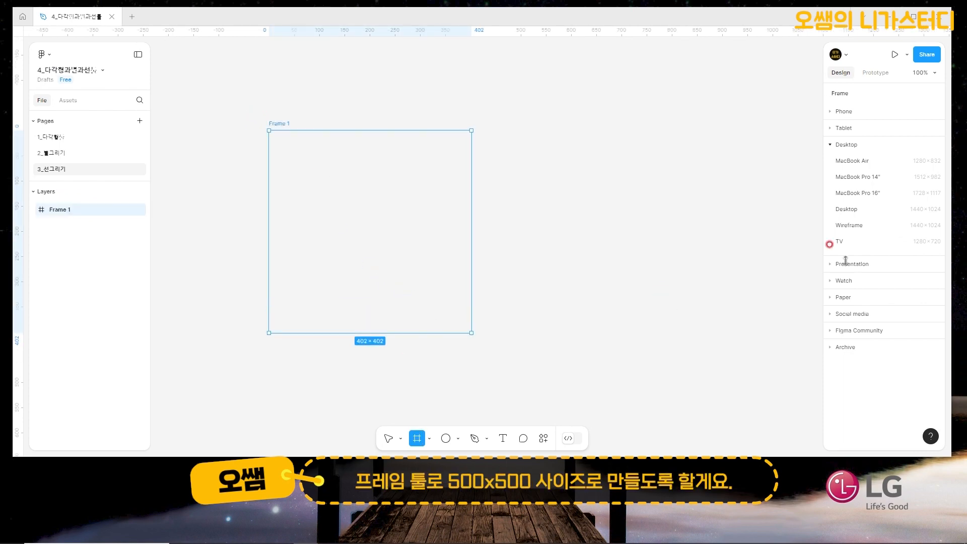
{"action": "left_click", "coordinate": [856, 211]}
{"action": "type", "text": "500"}
{"action": "key", "text": "Return"}
Rename the new 500 × 500 frame as 선그리기.
{"action": "double_click", "coordinate": [285, 124]}
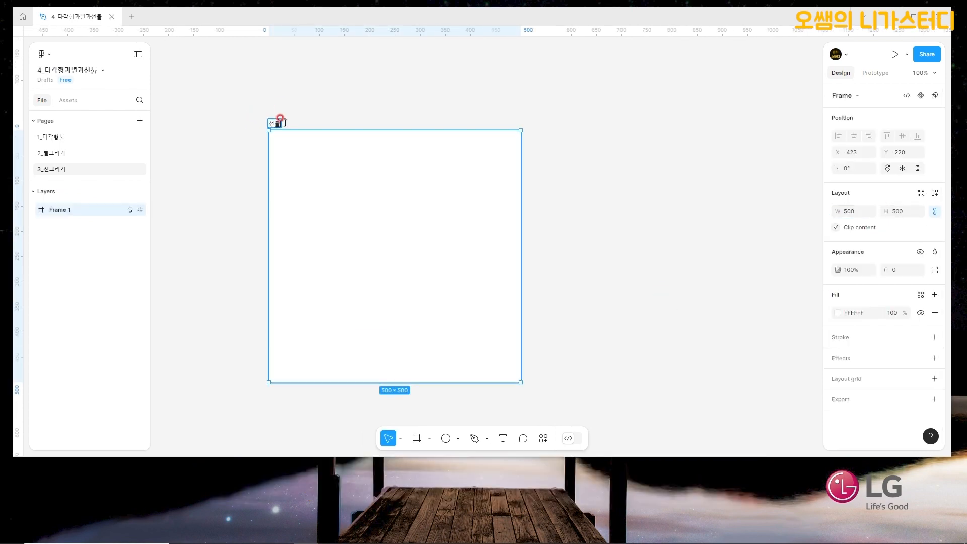
{"action": "type", "text": "선그리기"}
{"action": "key", "text": "Return"}
Draw a horizontal line about 397 long near the frame's upper edge, at X 51, Y 56.
{"action": "scroll", "coordinate": [449, 174], "scroll_direction": "down", "scroll_amount": 1}
{"action": "scroll", "coordinate": [449, 174], "scroll_direction": "right", "scroll_amount": 2}
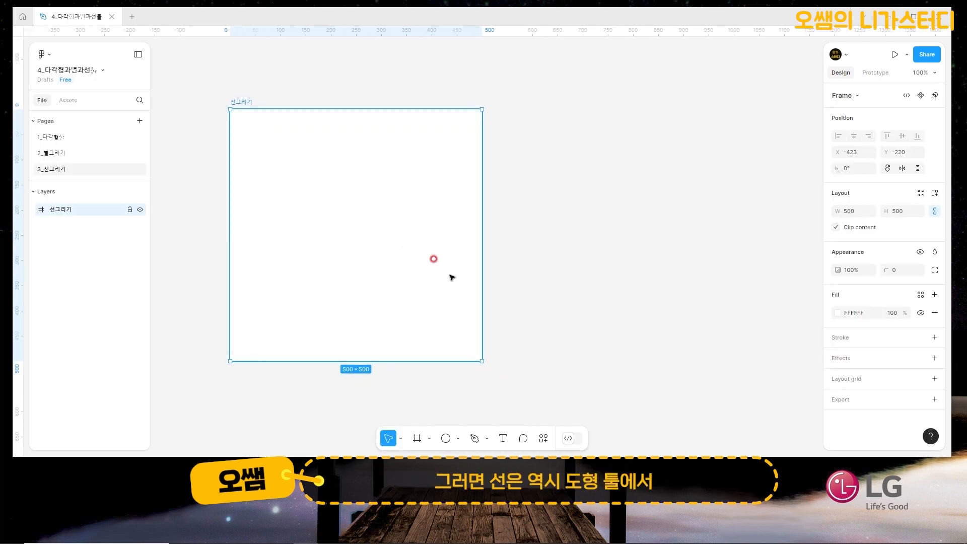
{"action": "left_click", "coordinate": [457, 439]}
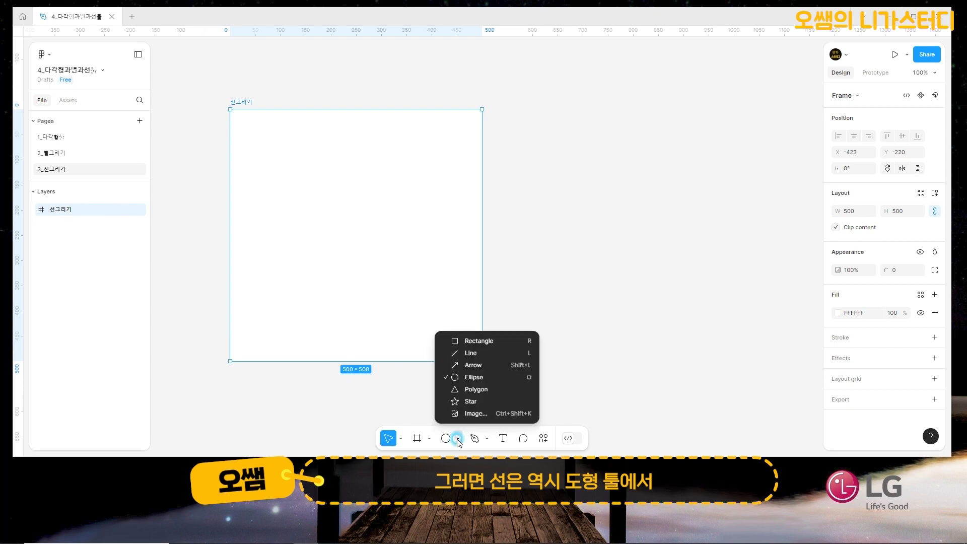
{"action": "left_click", "coordinate": [491, 355]}
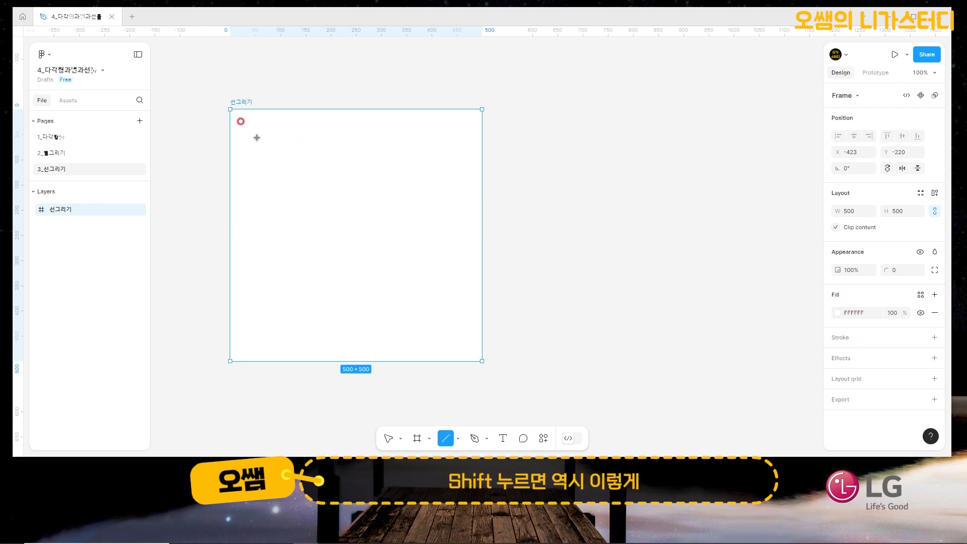
{"action": "left_click_drag", "start_coordinate": [256, 137], "coordinate": [457, 149]}
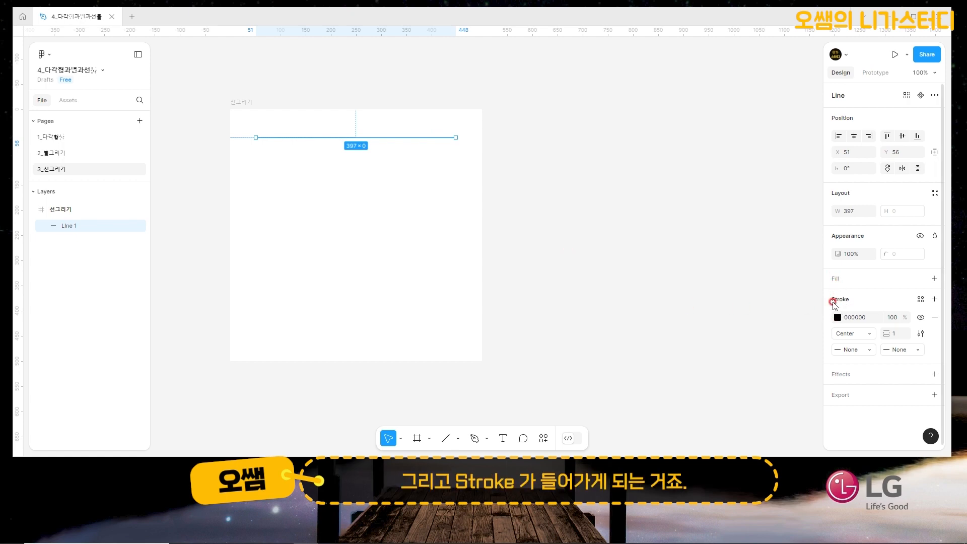
Set the horizontal line's stroke weight to 20, keeping its Center stroke alignment.
{"action": "left_click", "coordinate": [866, 335]}
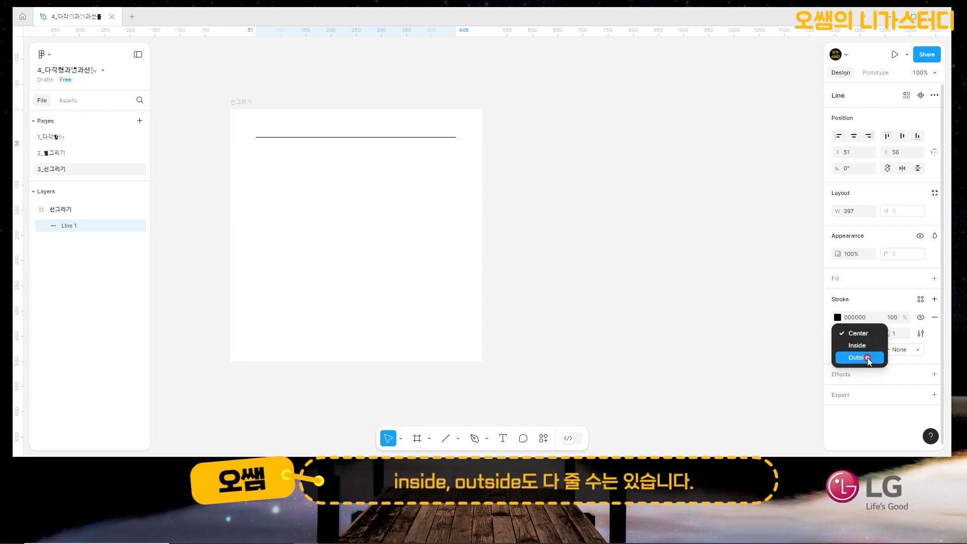
{"action": "left_click", "coordinate": [903, 334]}
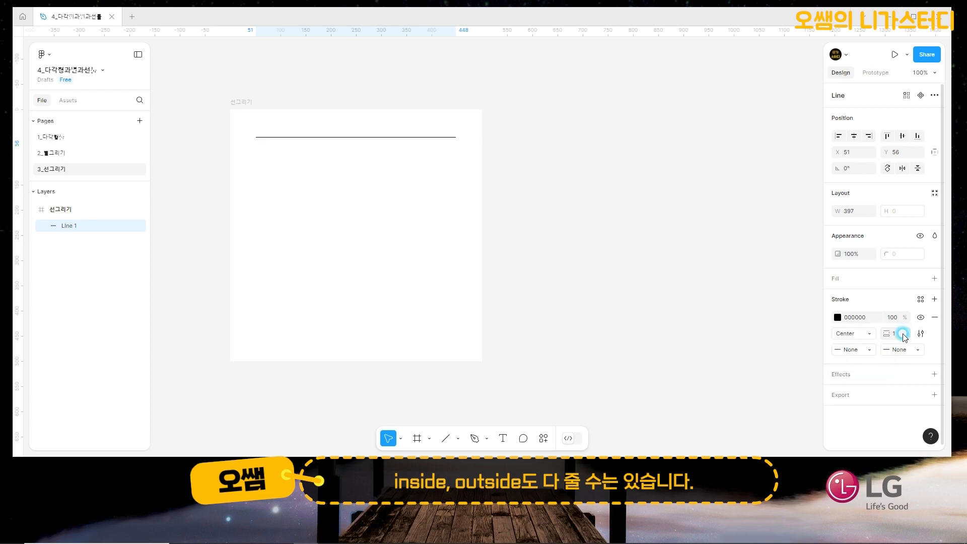
{"action": "left_click", "coordinate": [901, 334]}
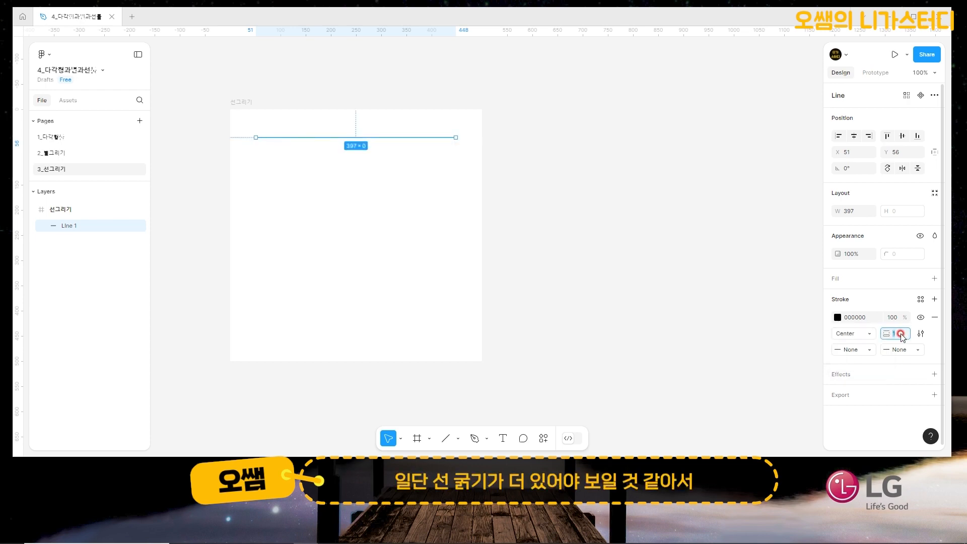
{"action": "type", "text": "20"}
{"action": "key", "text": "Return"}
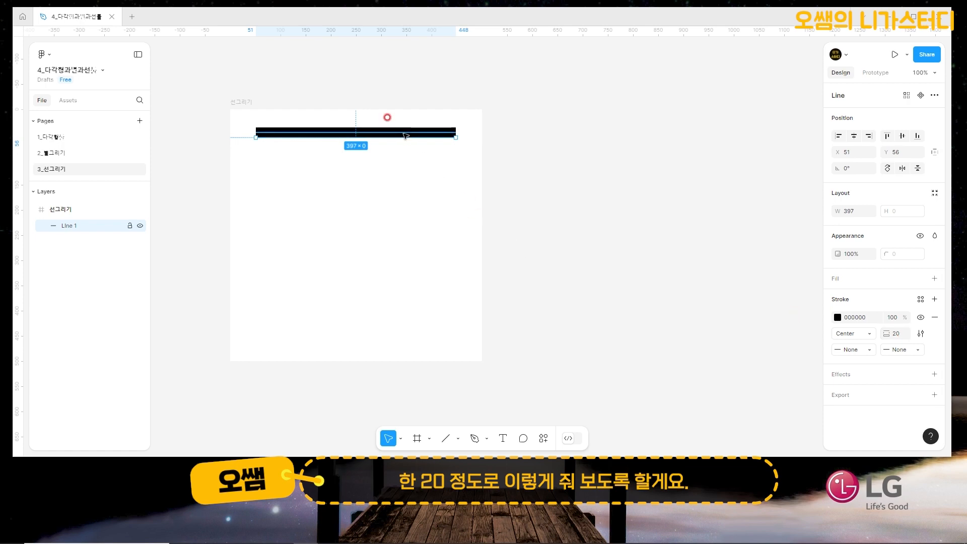
Duplicate the thick line straight down to Y 102 and set the copy's start and end points to Round.
{"action": "left_click_drag", "start_coordinate": [406, 134], "coordinate": [397, 161]}
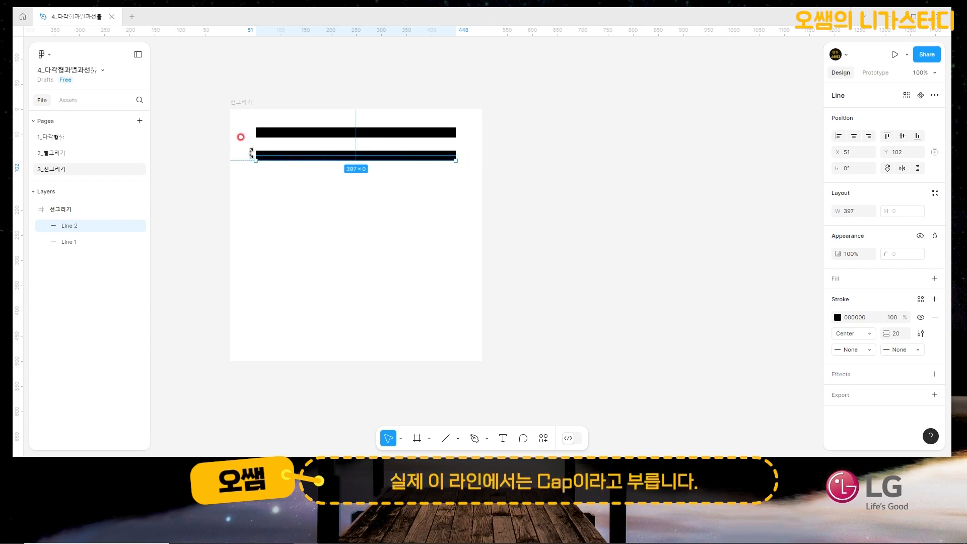
{"action": "left_click", "coordinate": [864, 349]}
{"action": "left_click", "coordinate": [864, 350]}
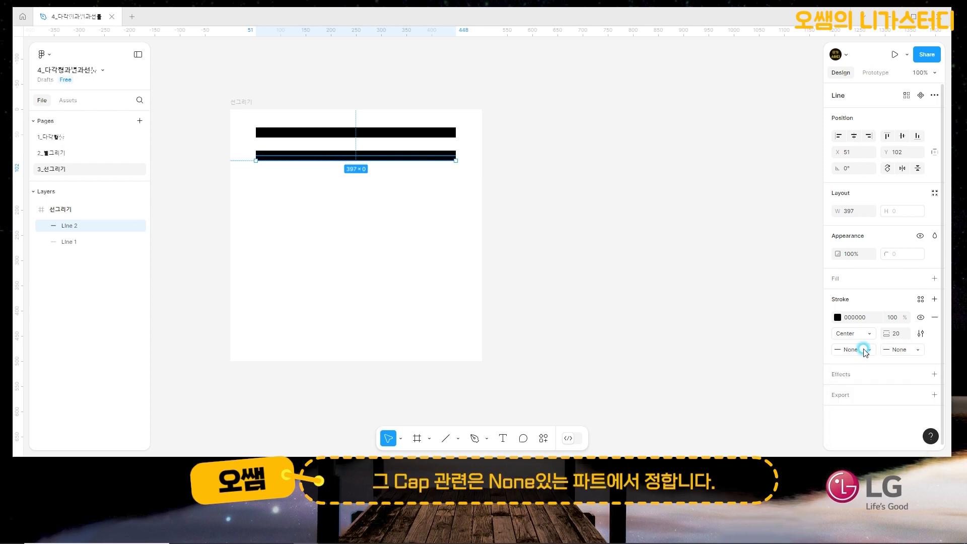
{"action": "left_click", "coordinate": [919, 349]}
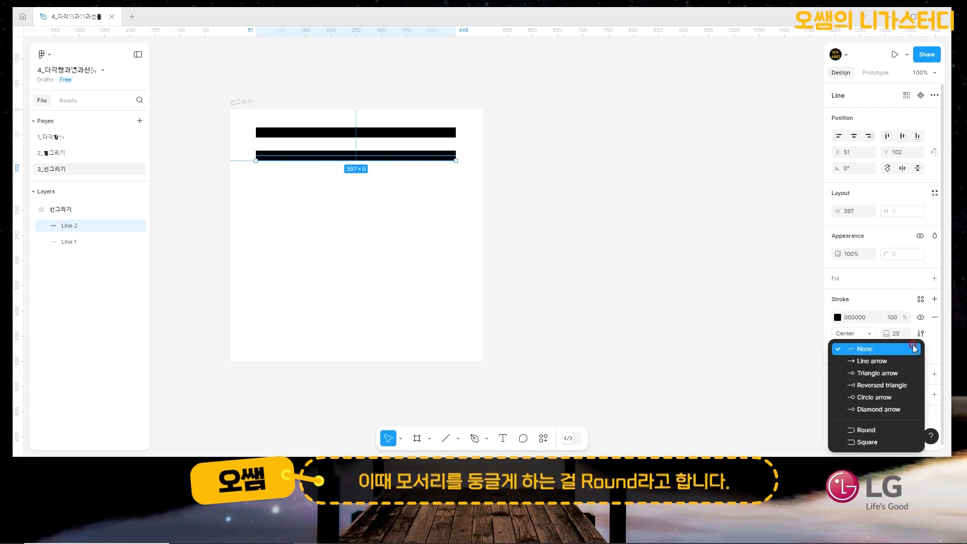
{"action": "left_click", "coordinate": [874, 430]}
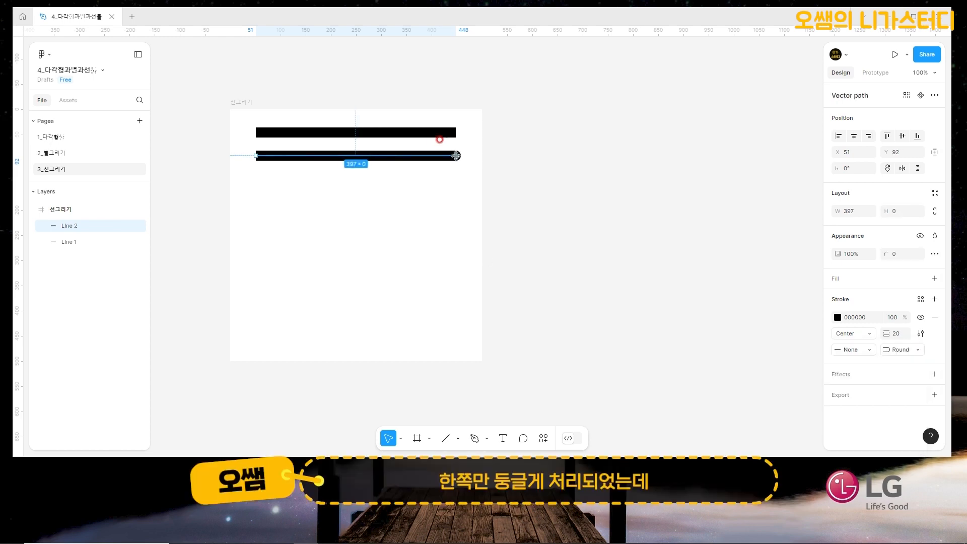
{"action": "left_click", "coordinate": [854, 349]}
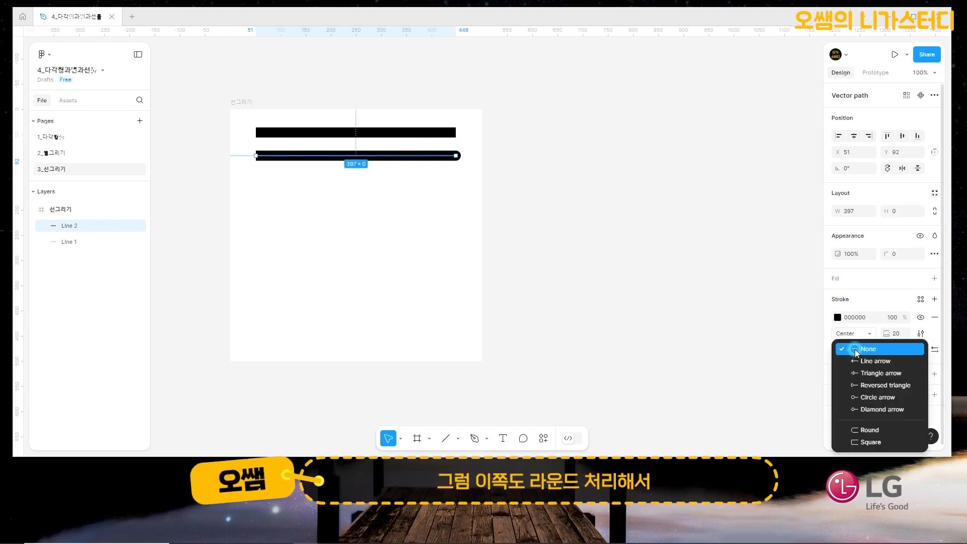
{"action": "left_click", "coordinate": [859, 428]}
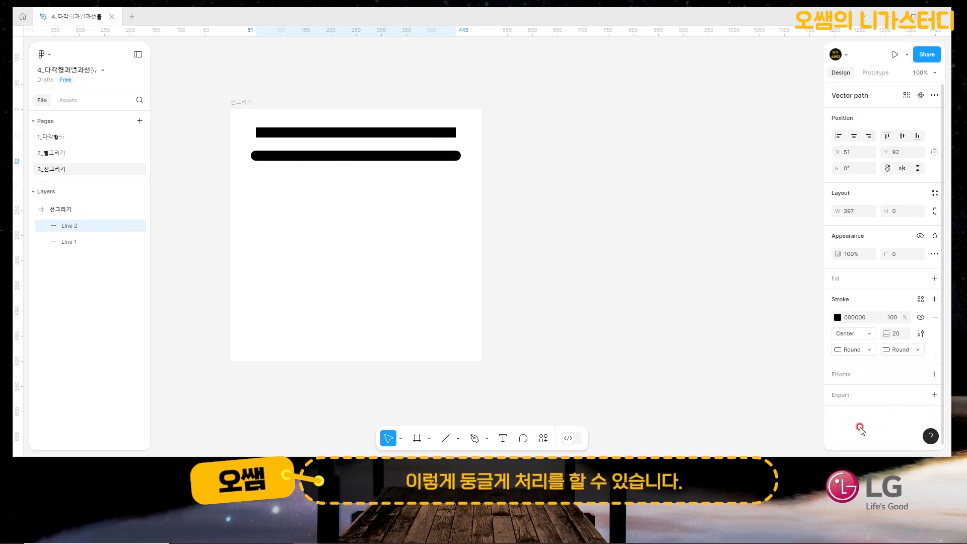
Try Square caps on both ends of the second line and switch them back to Round.
{"action": "left_click", "coordinate": [857, 349]}
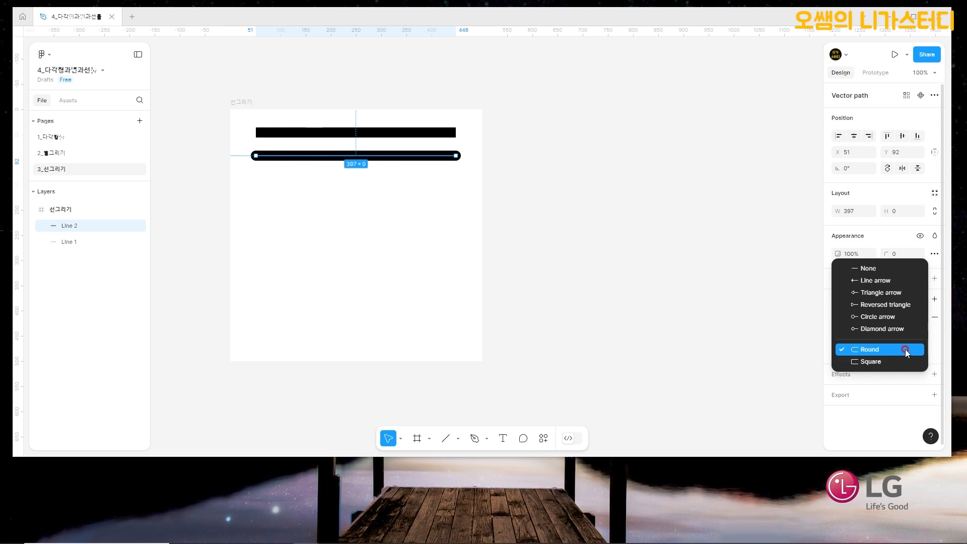
{"action": "left_click", "coordinate": [875, 362]}
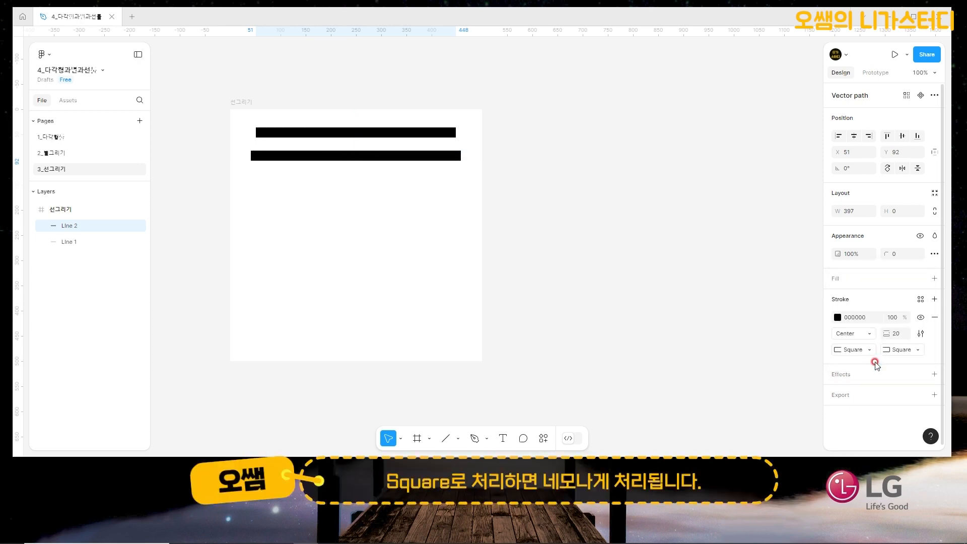
{"action": "left_click", "coordinate": [850, 351]}
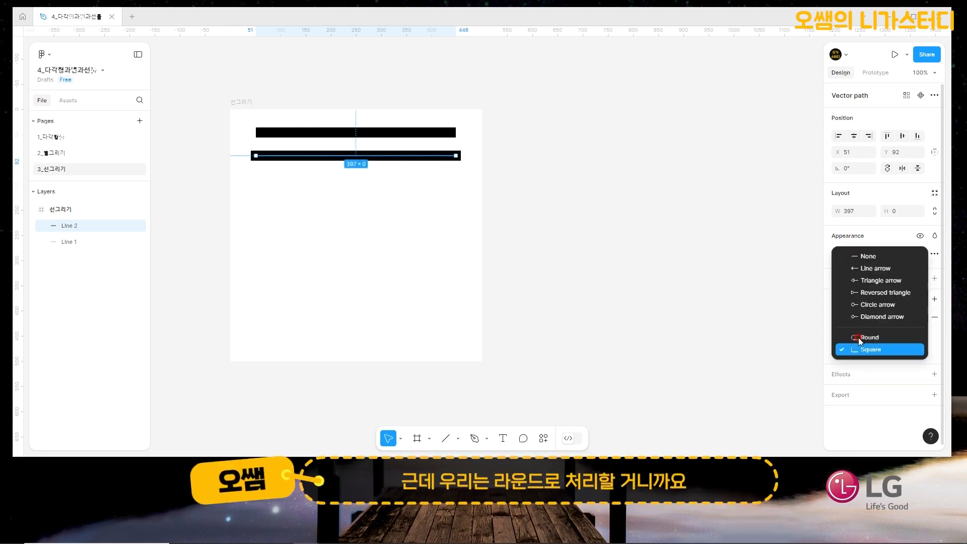
{"action": "left_click", "coordinate": [860, 338]}
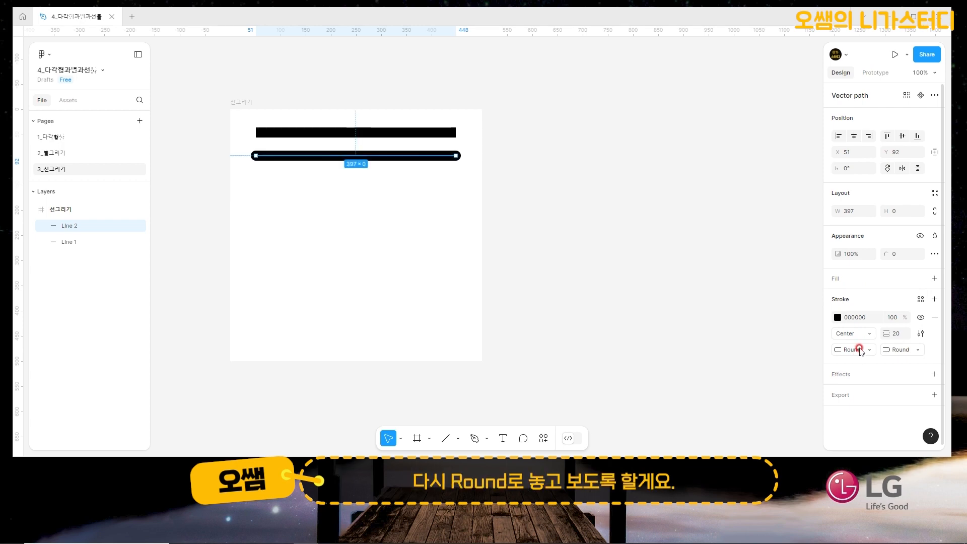
Duplicate the top line below the rounded line and set both ends of the copy to Line arrow.
{"action": "left_click", "coordinate": [372, 134]}
{"action": "left_click_drag", "start_coordinate": [371, 134], "coordinate": [377, 182]}
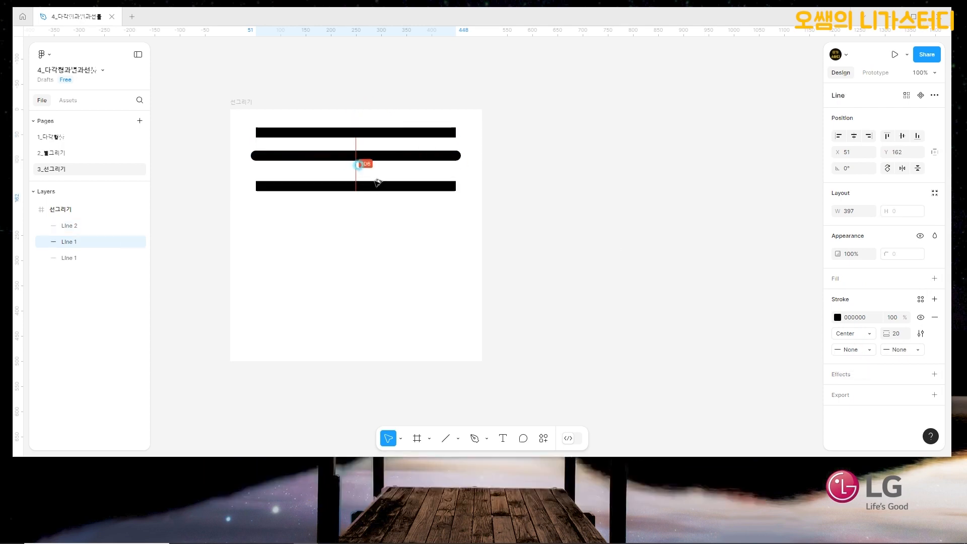
{"action": "left_click", "coordinate": [847, 349]}
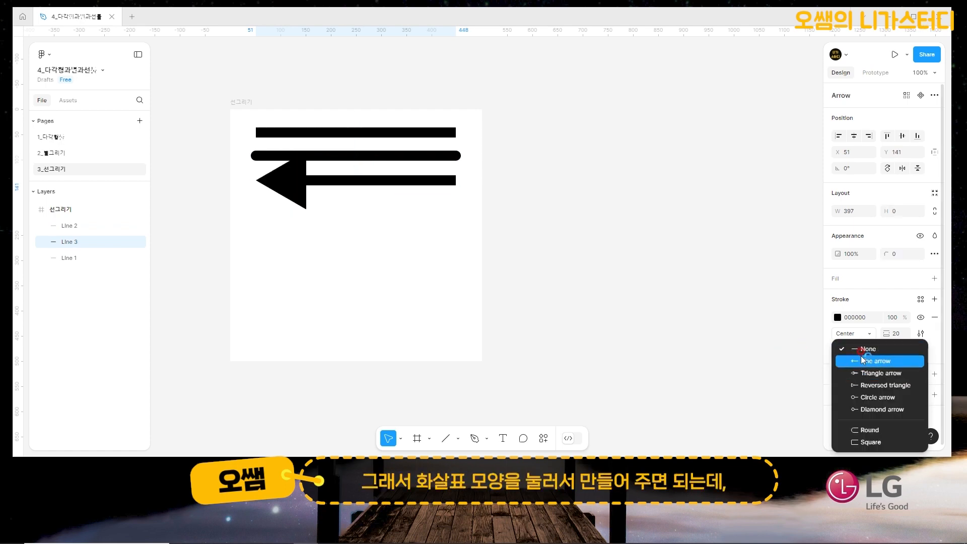
{"action": "left_click", "coordinate": [863, 361]}
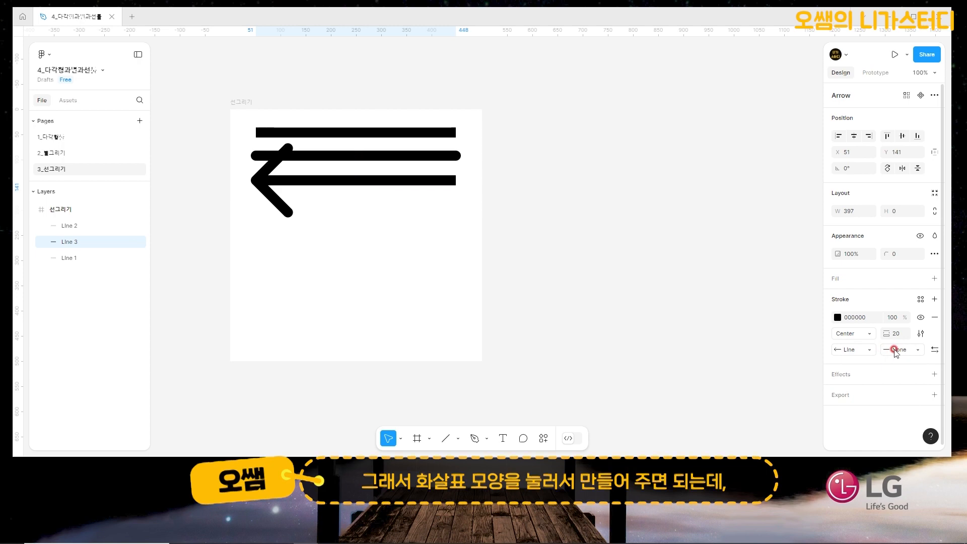
{"action": "left_click", "coordinate": [900, 350]}
{"action": "left_click", "coordinate": [869, 360]}
Change the third line's start point to Triangle arrow and its end point to Circle arrow.
{"action": "left_click", "coordinate": [868, 348]}
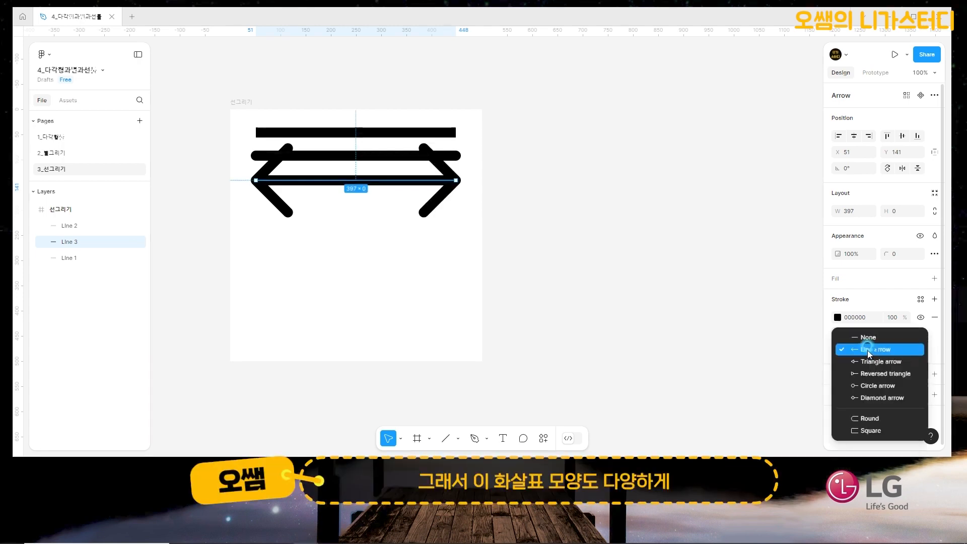
{"action": "left_click", "coordinate": [869, 361]}
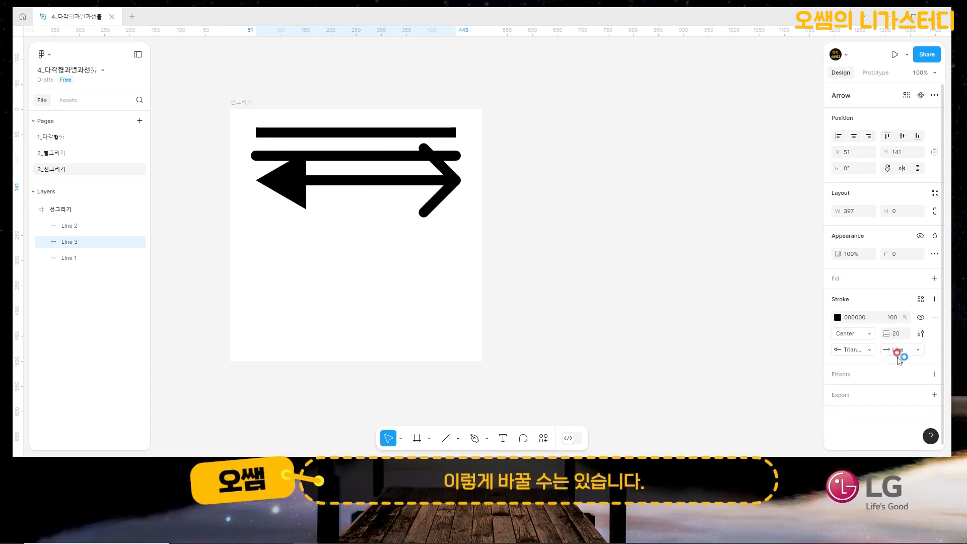
{"action": "left_click", "coordinate": [905, 349]}
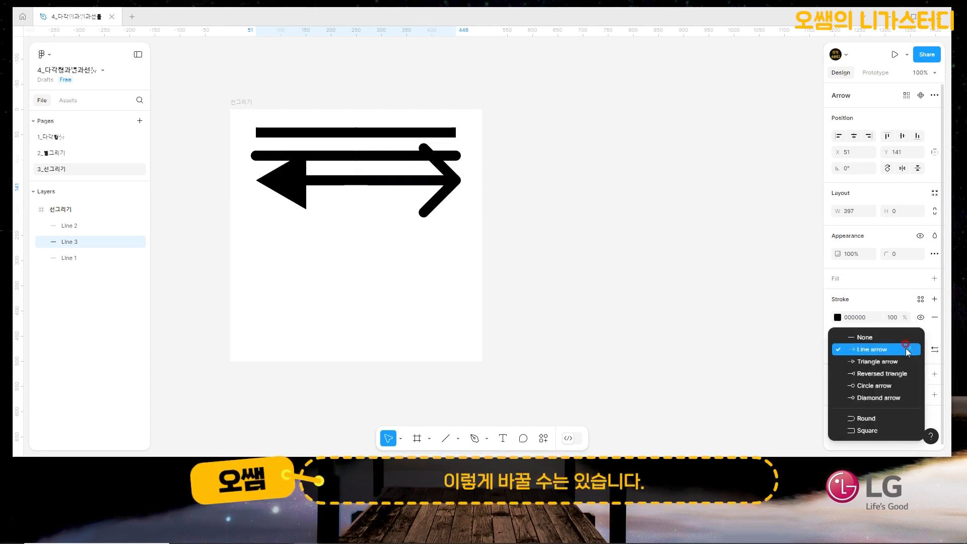
{"action": "left_click", "coordinate": [888, 384]}
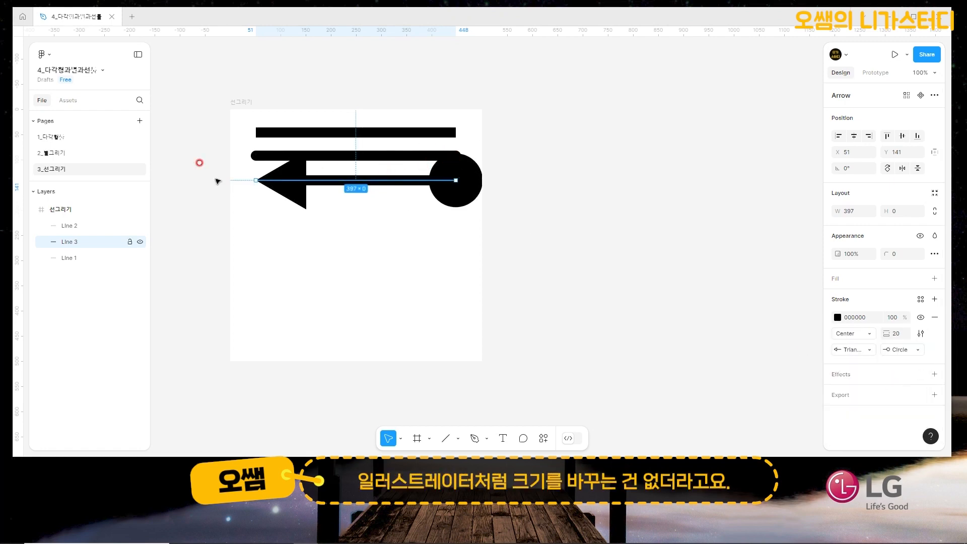
Try a stroke weight of 5 on the arrow line and return it to 20.
{"action": "left_click", "coordinate": [897, 334]}
{"action": "type", "text": "5"}
{"action": "key", "text": "Return"}
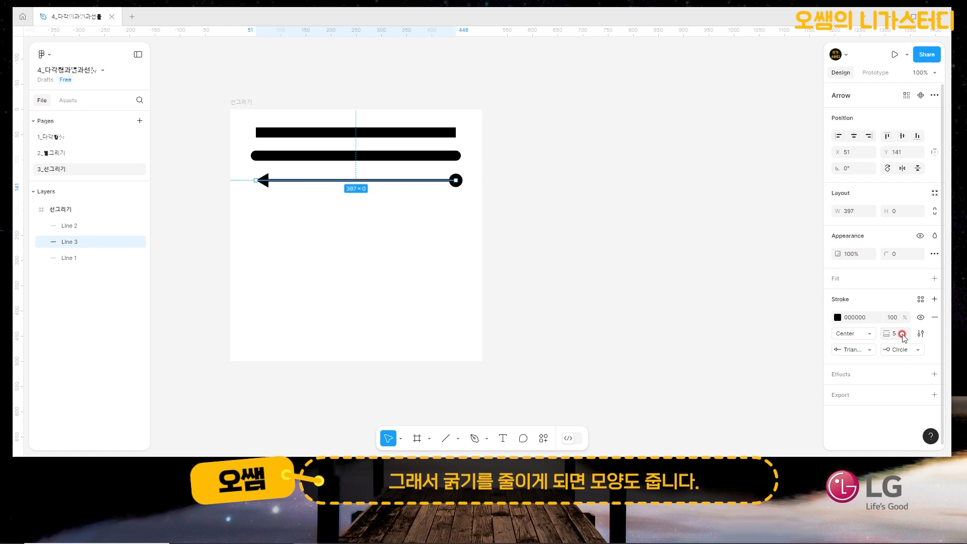
{"action": "left_click", "coordinate": [902, 334]}
{"action": "type", "text": "20"}
{"action": "key", "text": "Return"}
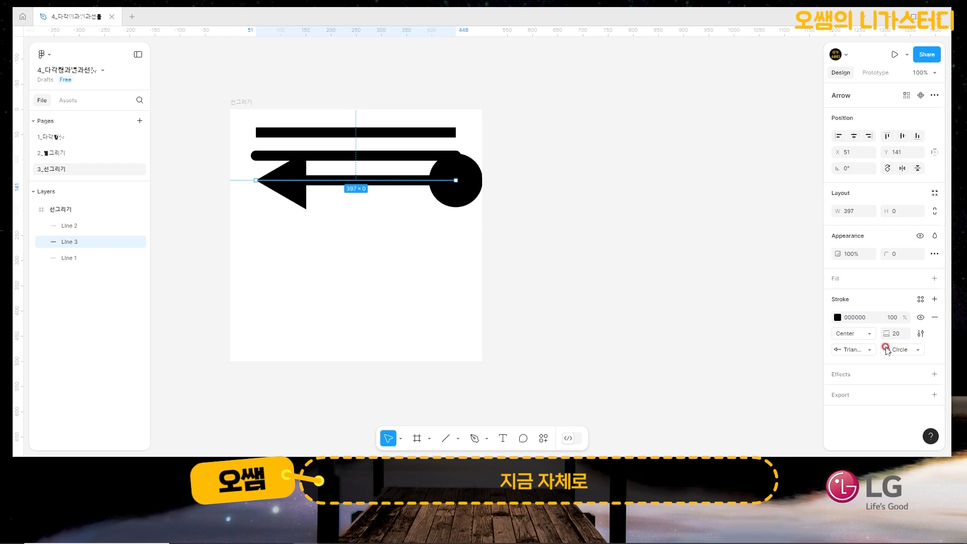
Set the arrow line's stroke weight to 5.
{"action": "left_click", "coordinate": [898, 332]}
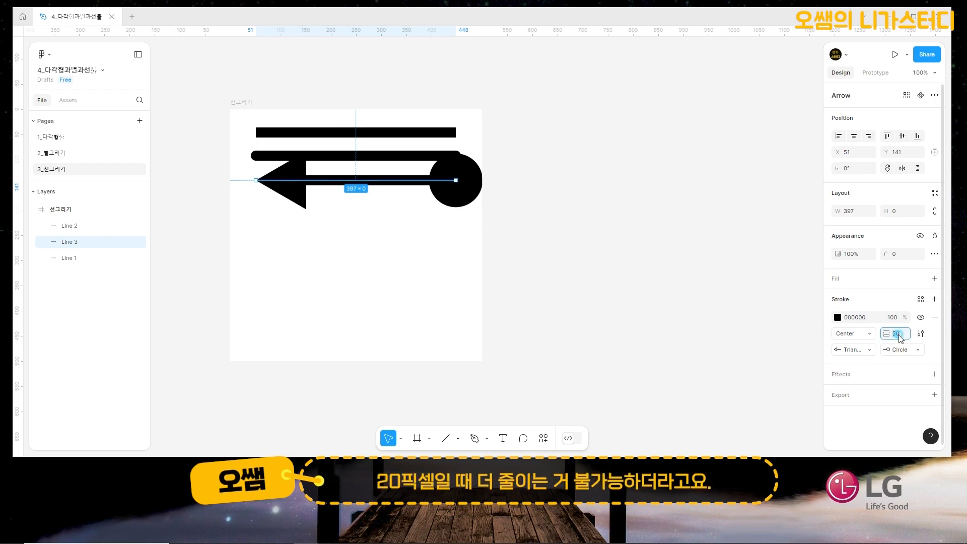
{"action": "type", "text": "5"}
{"action": "key", "text": "Return"}
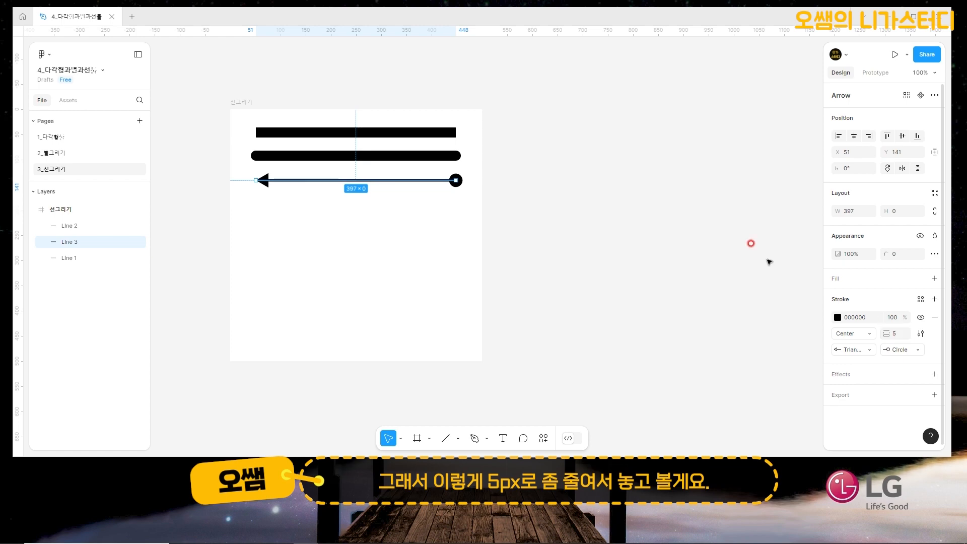
Duplicate the top line down to Y 214 and give the copy a Dash stroke style with a gap of 20.
{"action": "left_click_drag", "start_coordinate": [383, 135], "coordinate": [386, 217]}
{"action": "left_click", "coordinate": [458, 223]}
{"action": "left_click", "coordinate": [921, 334]}
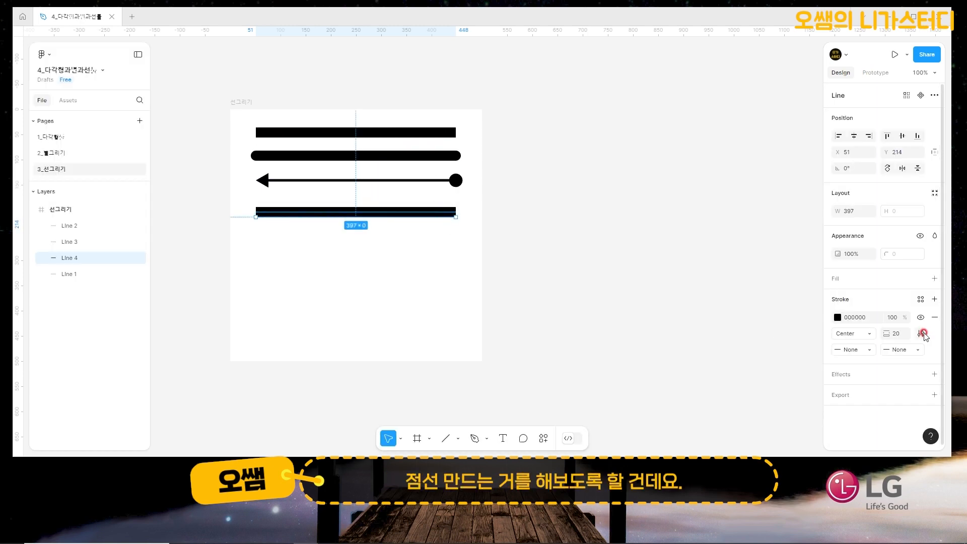
{"action": "left_click", "coordinate": [921, 333]}
{"action": "left_click", "coordinate": [786, 375]}
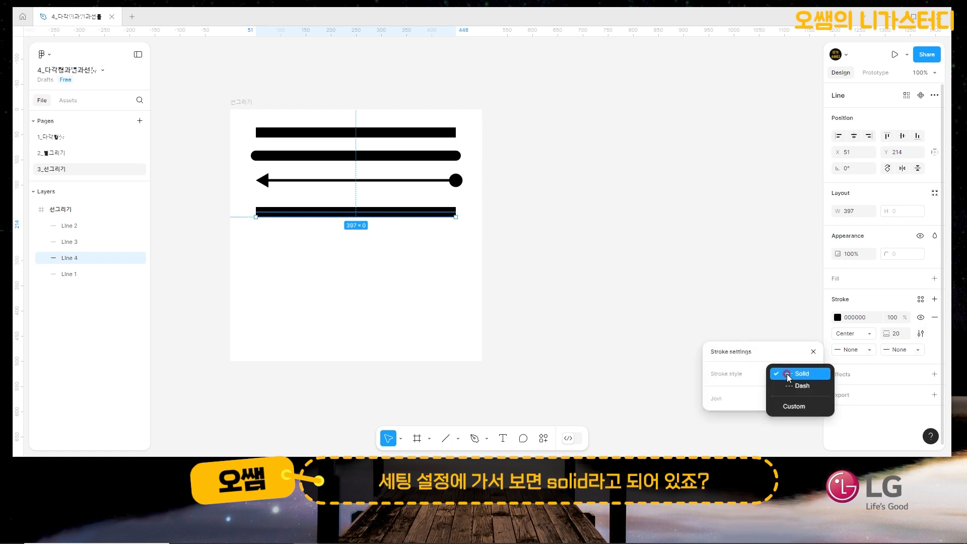
{"action": "left_click", "coordinate": [799, 385]}
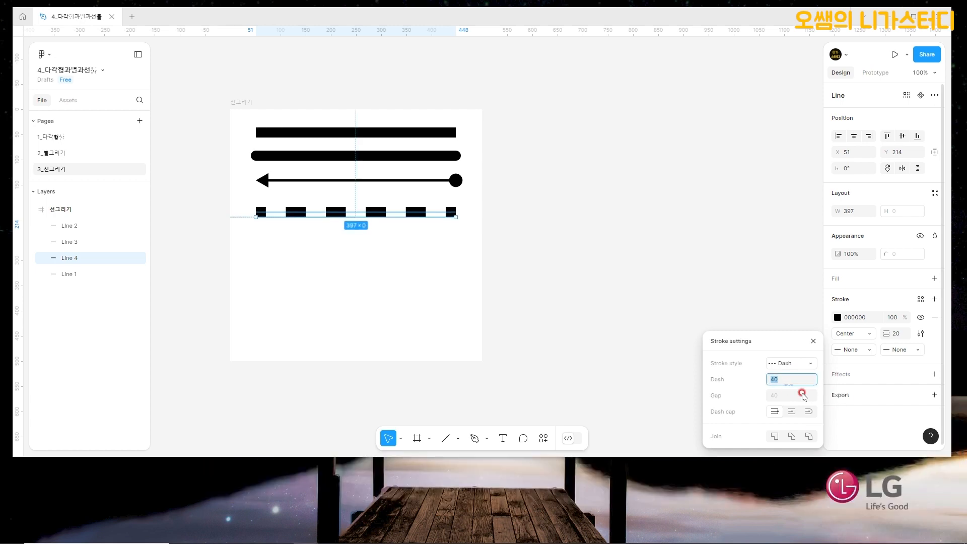
{"action": "left_click", "coordinate": [784, 396]}
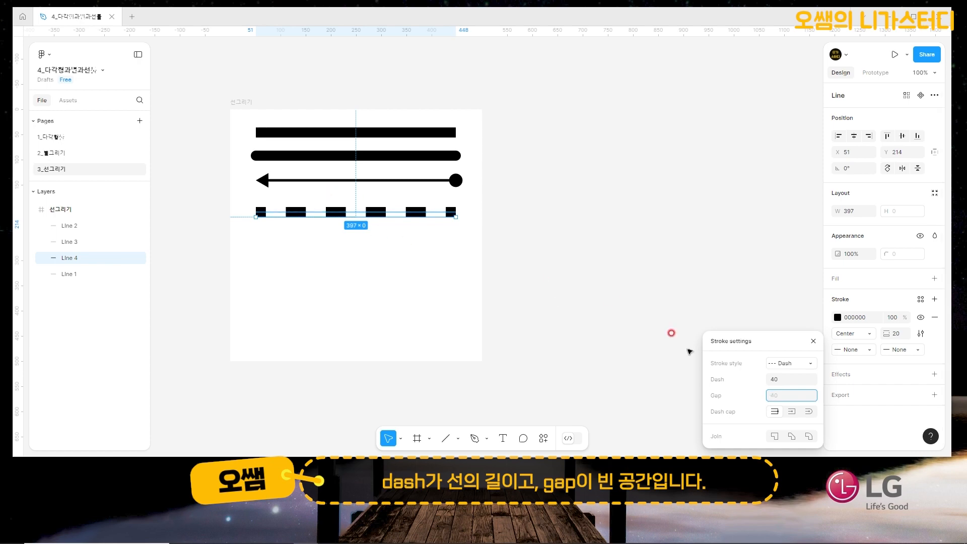
{"action": "left_click", "coordinate": [713, 365]}
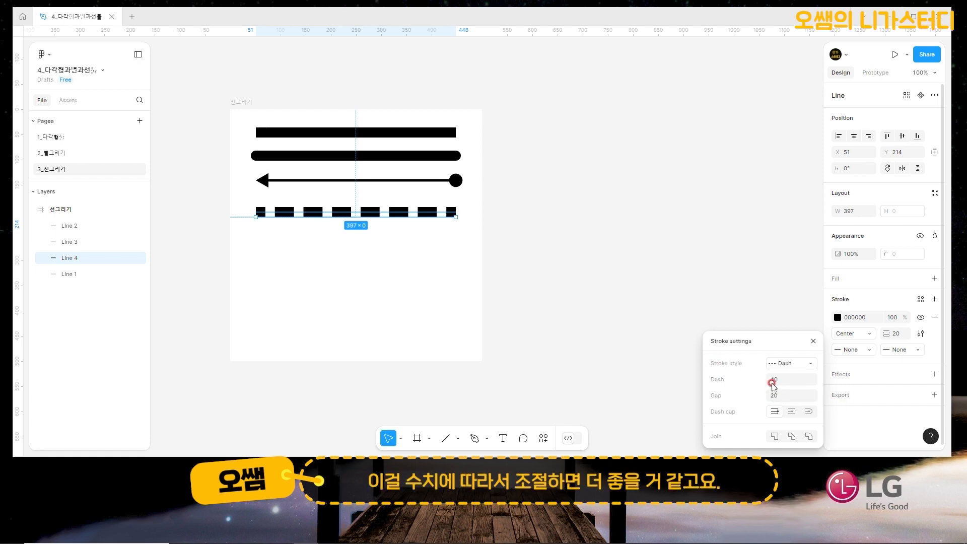
Duplicate the top line down to Y 264, below the dashed line, and change the copy's stroke style to Dash.
{"action": "left_click", "coordinate": [335, 132]}
{"action": "left_click_drag", "start_coordinate": [336, 132], "coordinate": [339, 241]}
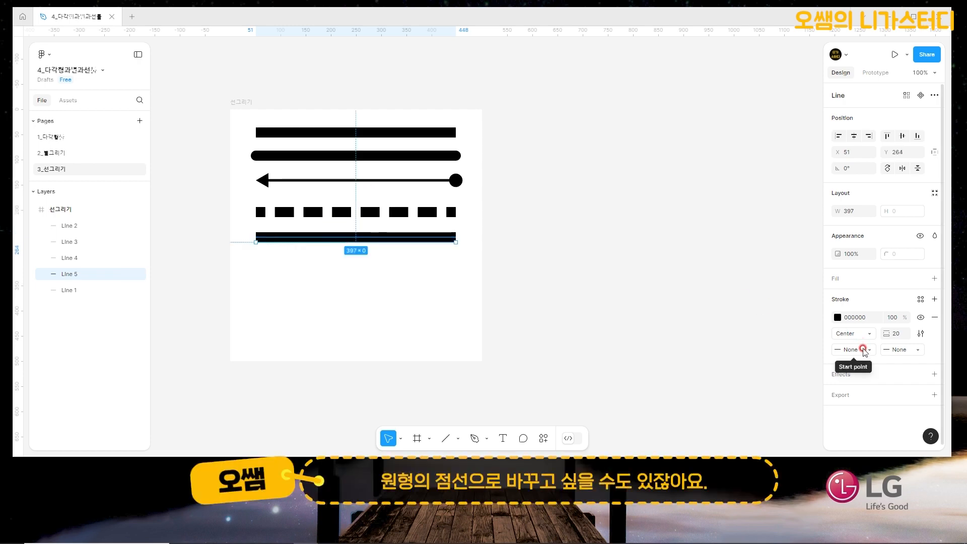
{"action": "left_click", "coordinate": [921, 334]}
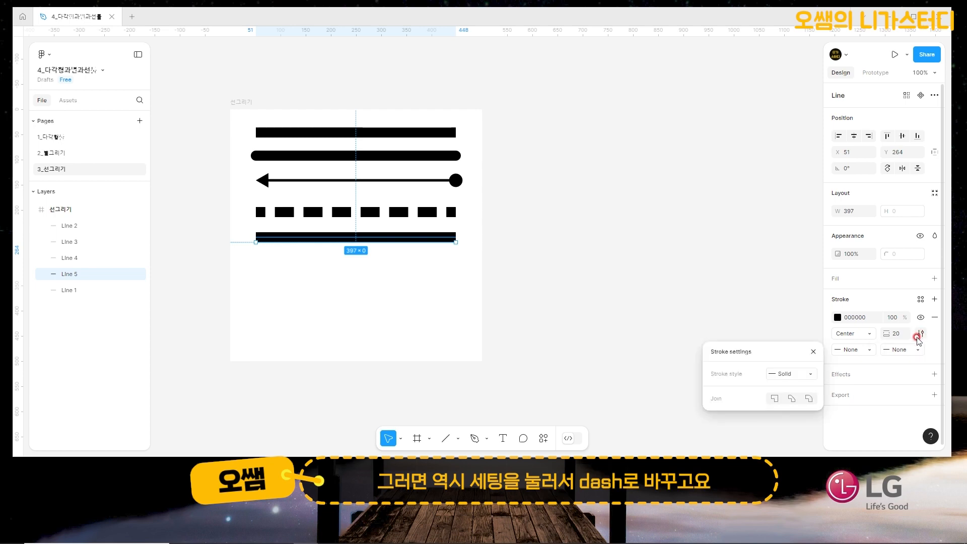
{"action": "left_click", "coordinate": [790, 373]}
{"action": "left_click", "coordinate": [798, 387]}
Set the fifth line's dash length to 0.1 and its gap to 40.
{"action": "left_click_drag", "start_coordinate": [796, 391], "coordinate": [720, 384]}
{"action": "type", "text": "0.1"}
{"action": "key", "text": "Return"}
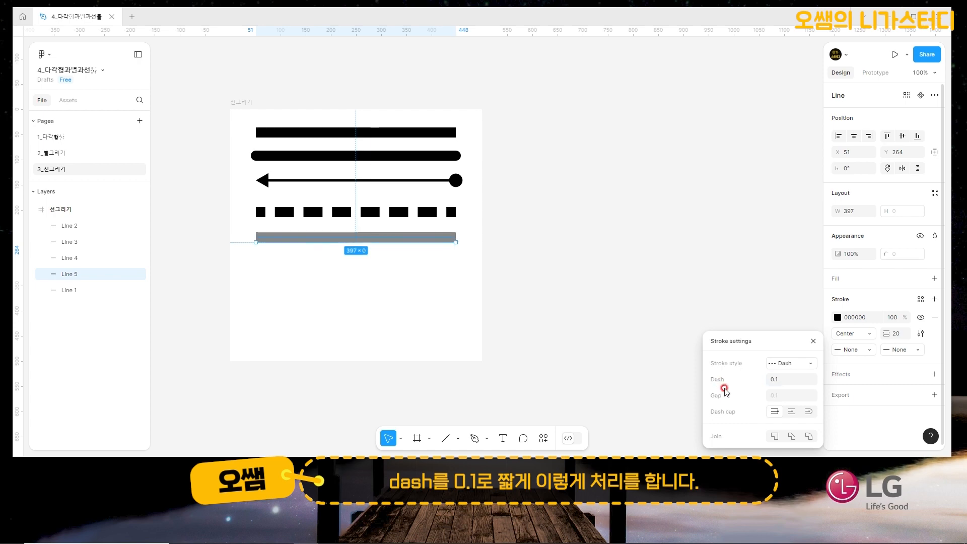
{"action": "left_click", "coordinate": [784, 397]}
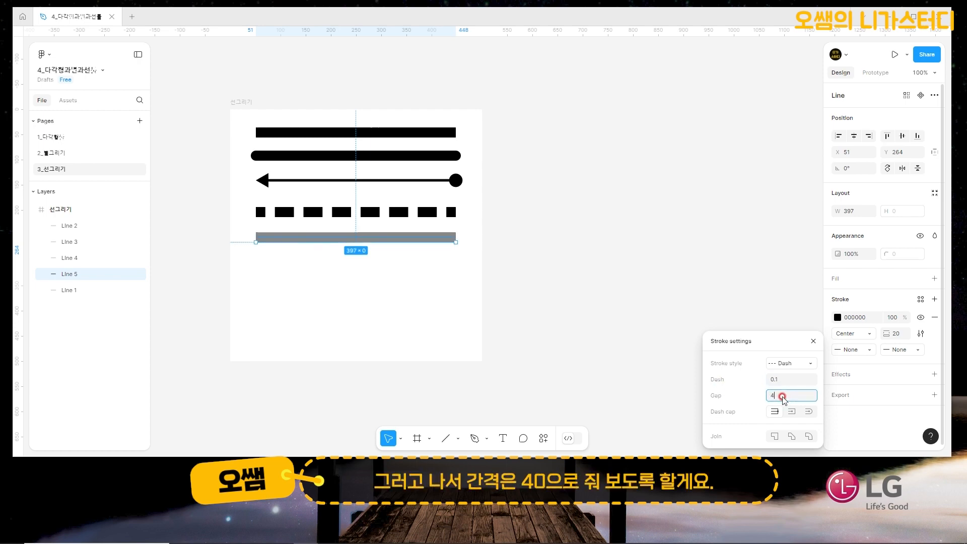
{"action": "key", "text": "Return"}
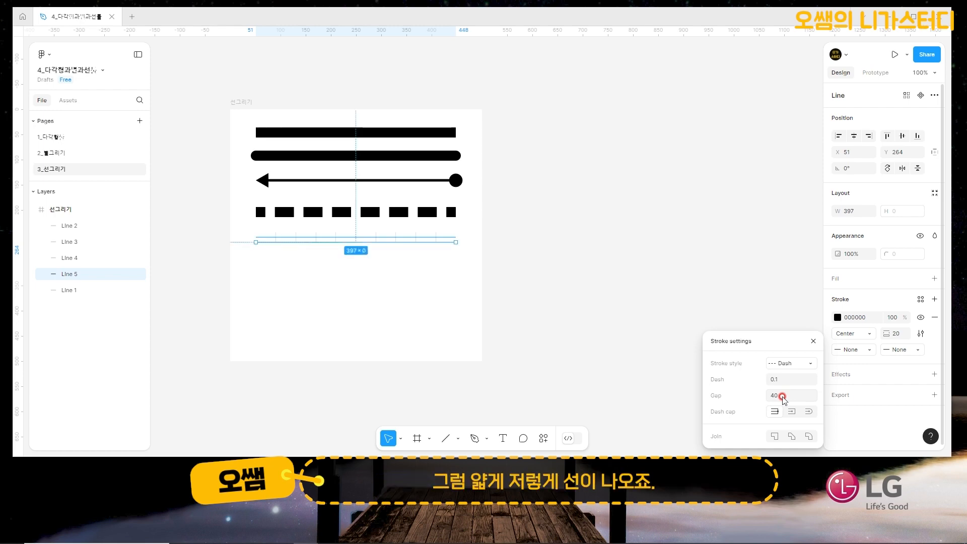
Set the fifth line's dash cap to Round to make it a line of round dots.
{"action": "left_click", "coordinate": [810, 412]}
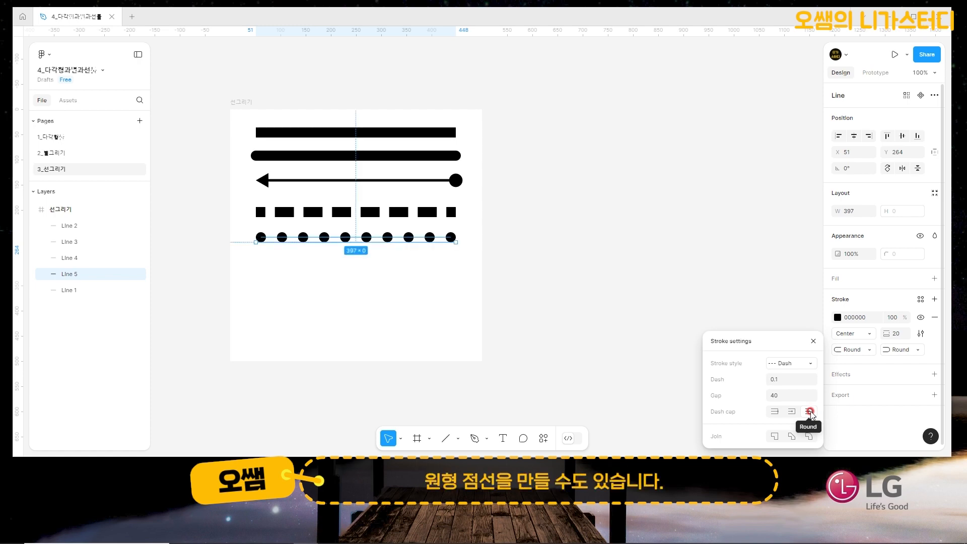
{"action": "left_click", "coordinate": [389, 181]}
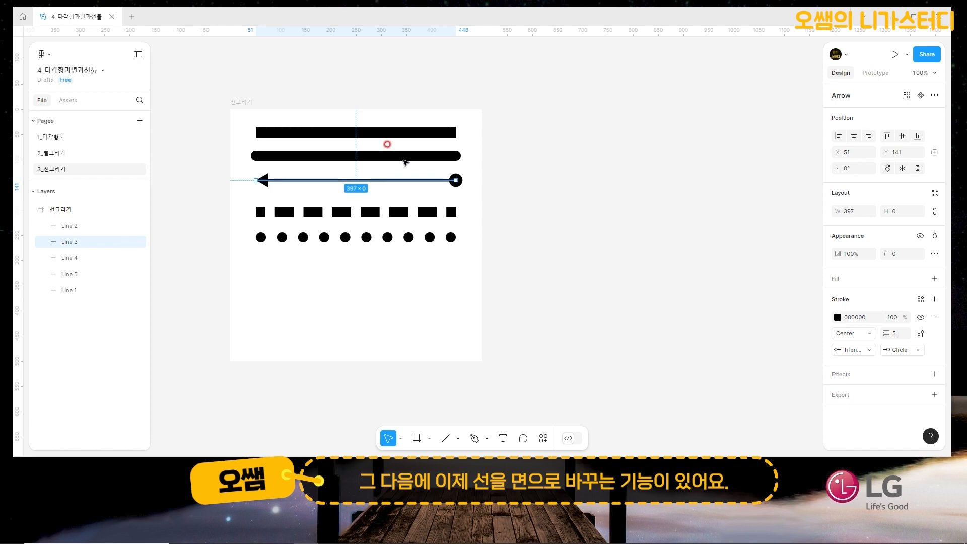
{"action": "left_click", "coordinate": [408, 157]}
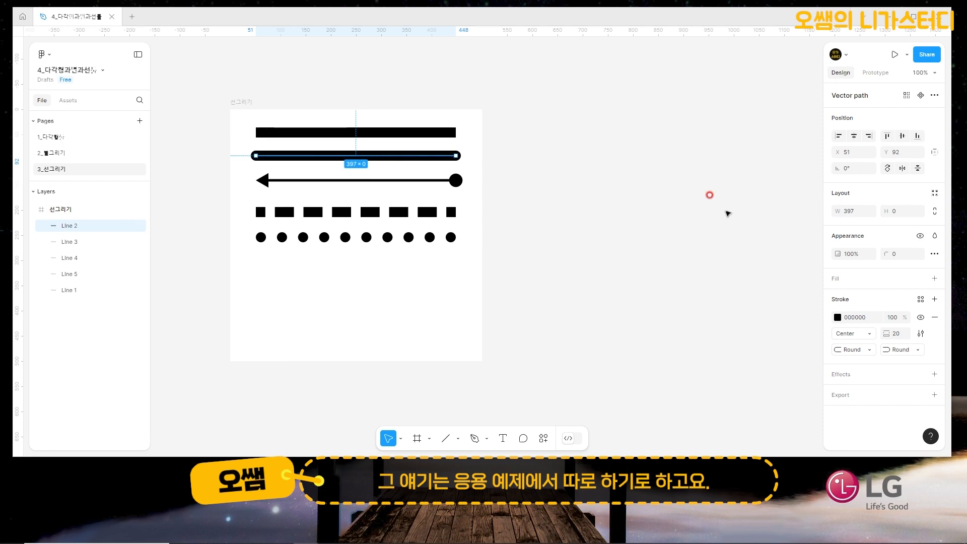
Duplicate the arrow line straight down to Y 334, below the dotted line.
{"action": "left_click", "coordinate": [402, 182]}
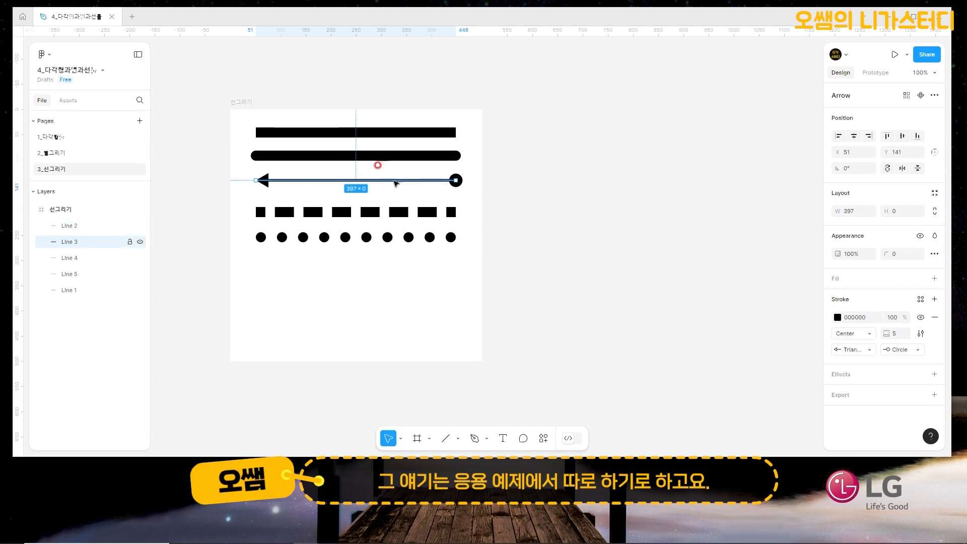
{"action": "left_click_drag", "start_coordinate": [398, 186], "coordinate": [395, 276]}
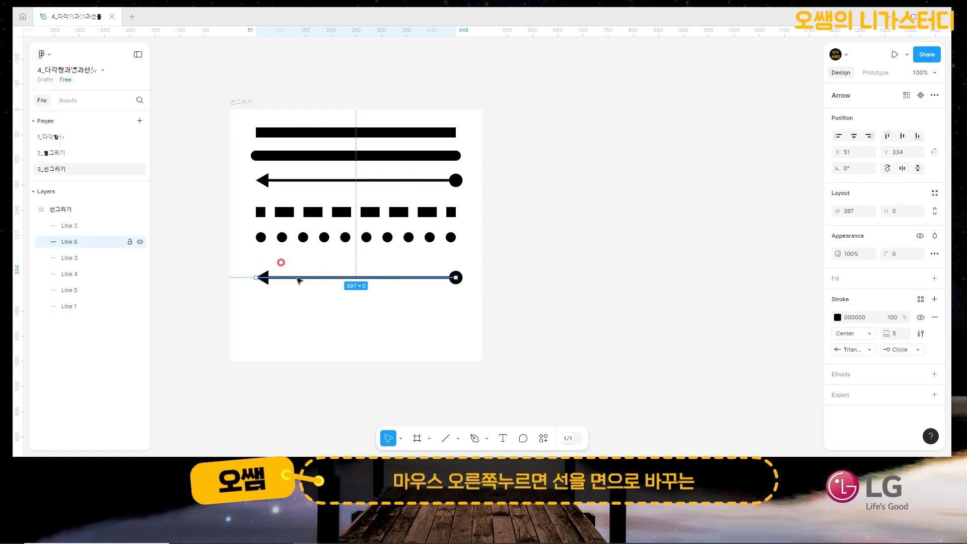
Try Outline stroke on the lower arrow copy and undo the conversion.
{"action": "right_click", "coordinate": [299, 280]}
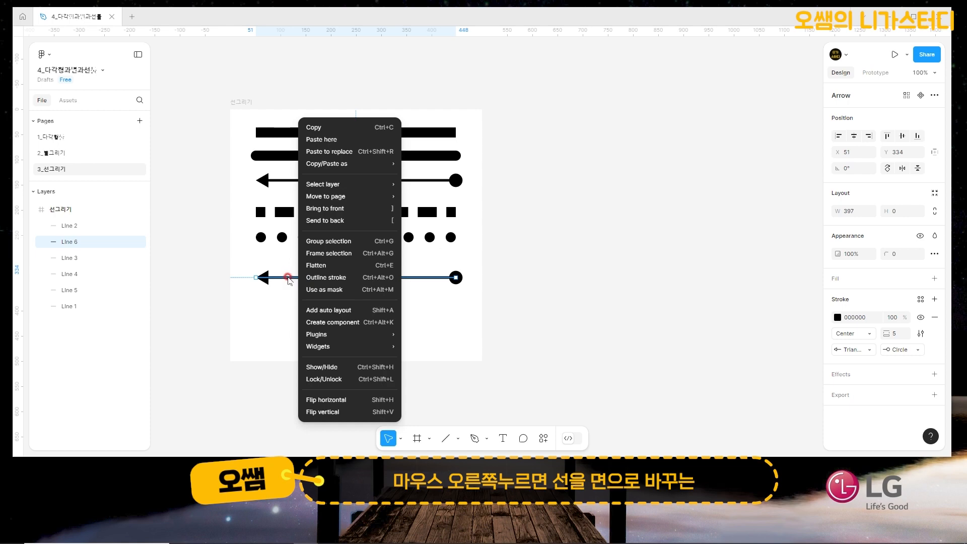
{"action": "left_click", "coordinate": [356, 279]}
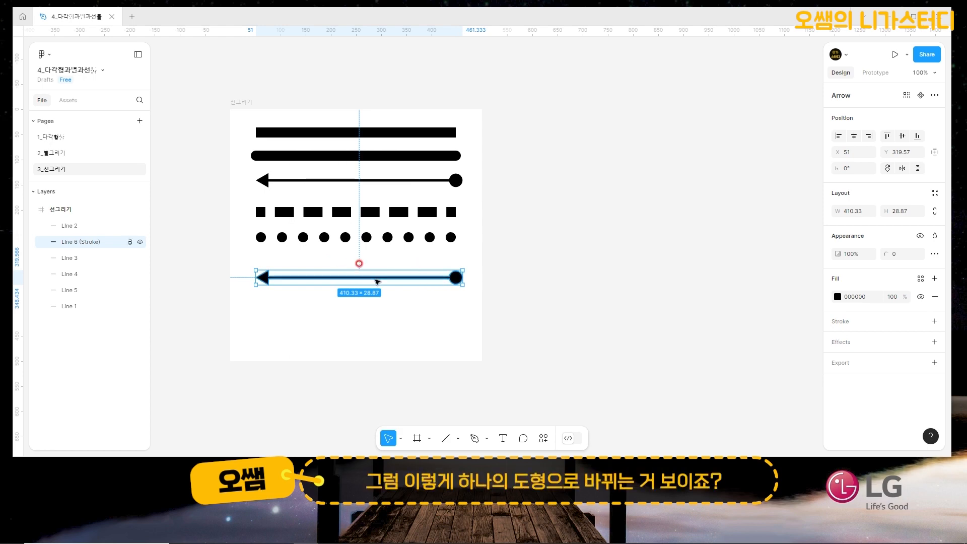
{"action": "scroll", "coordinate": [256, 283], "scroll_direction": "up", "scroll_amount": 3}
{"action": "scroll", "coordinate": [256, 283], "scroll_direction": "up", "scroll_amount": 3}
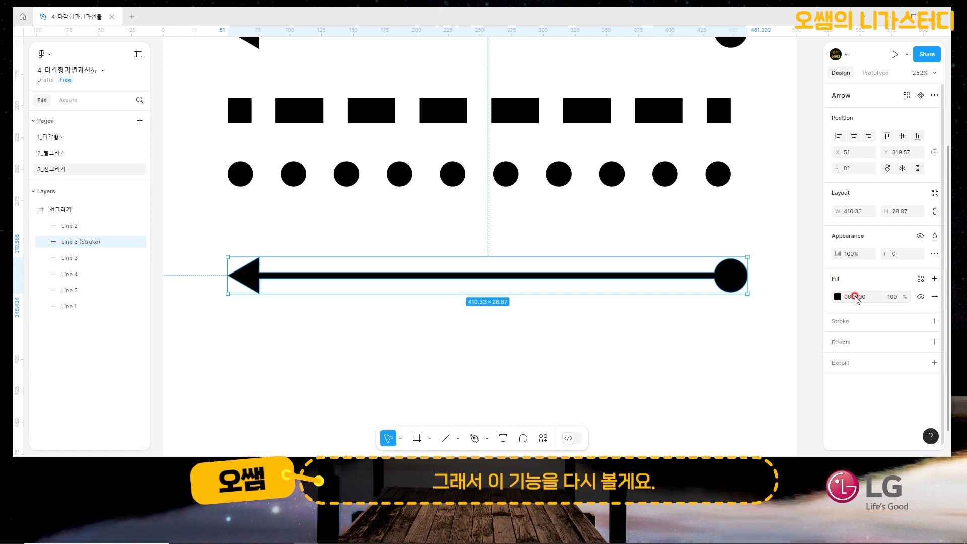
{"action": "key", "text": "ctrl+z"}
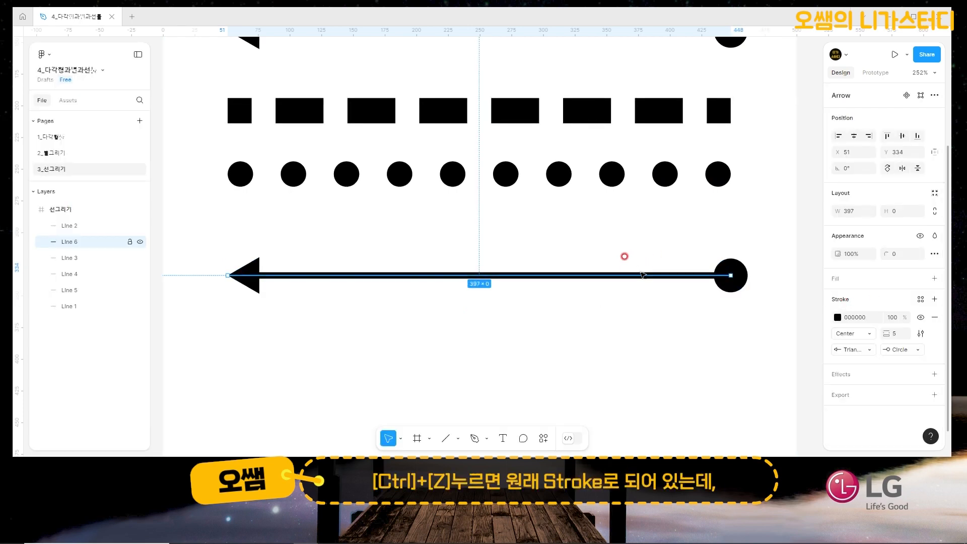
Convert the lower arrow copy into a filled shape with Outline stroke.
{"action": "right_click", "coordinate": [640, 277]}
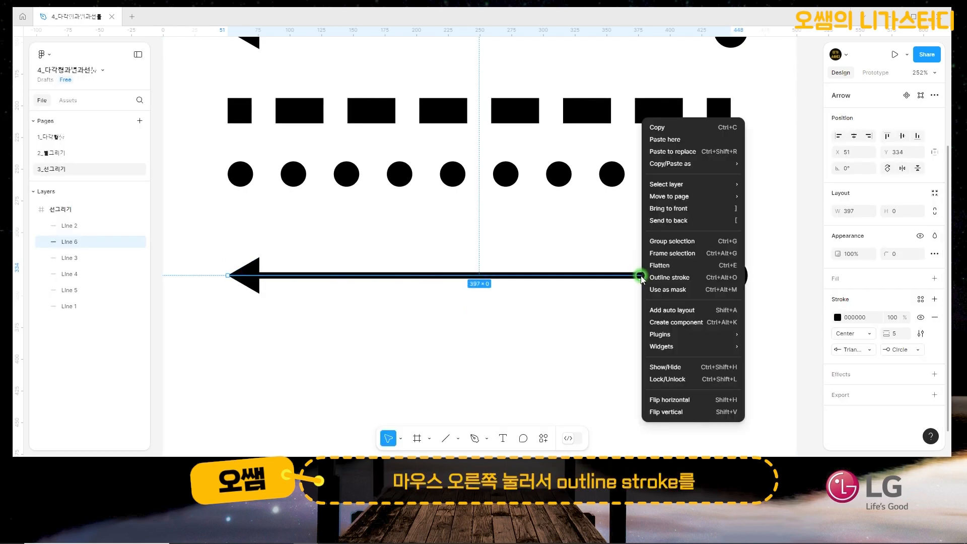
{"action": "left_click", "coordinate": [692, 277]}
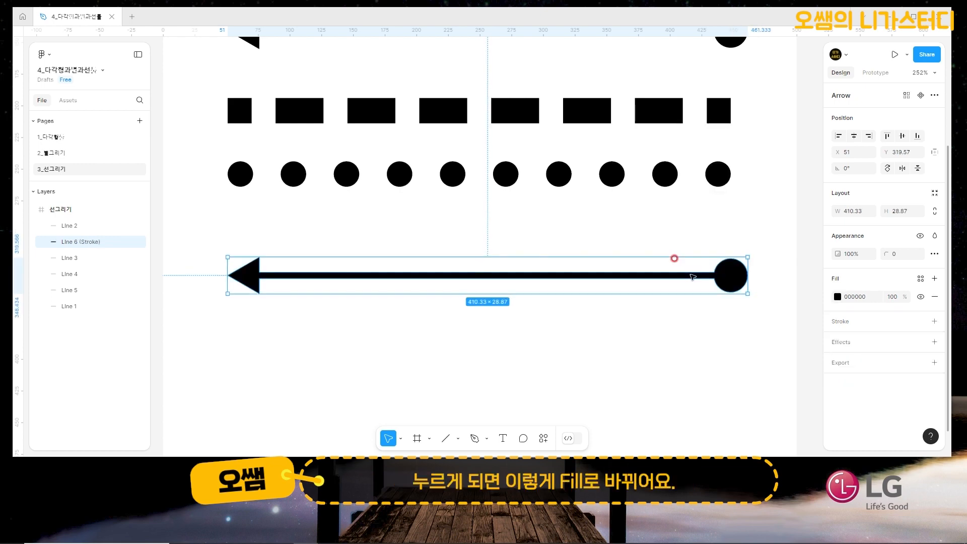
Inspect the outlined arrow's vector points around the arrowhead and circle end, and leave vector editing.
{"action": "left_click", "coordinate": [837, 278]}
{"action": "left_click", "coordinate": [225, 263]}
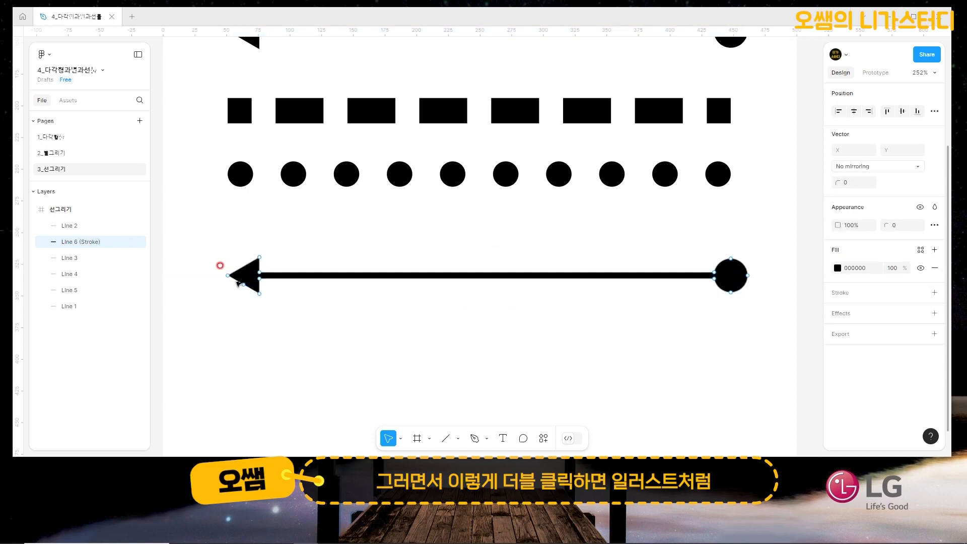
{"action": "double_click", "coordinate": [232, 280]}
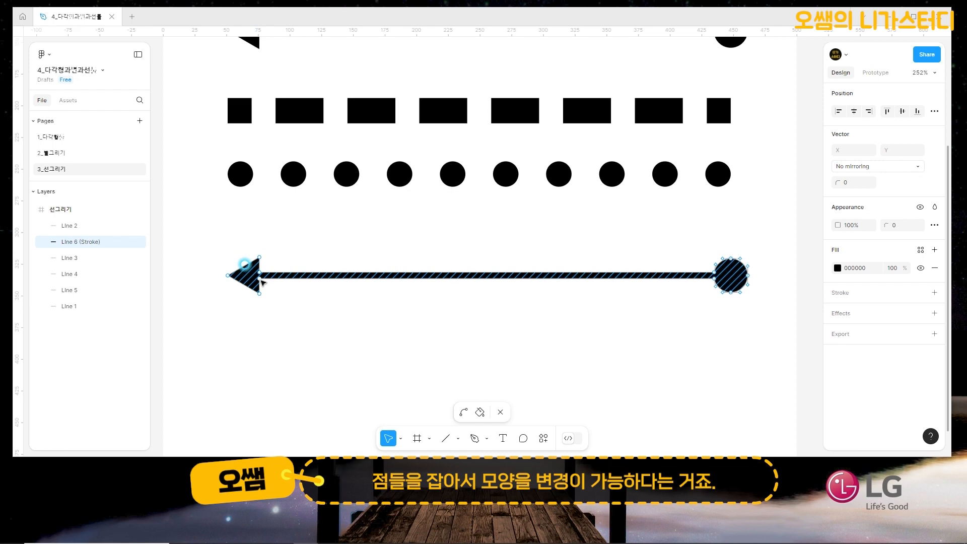
{"action": "left_click", "coordinate": [259, 278]}
{"action": "left_click", "coordinate": [715, 285]}
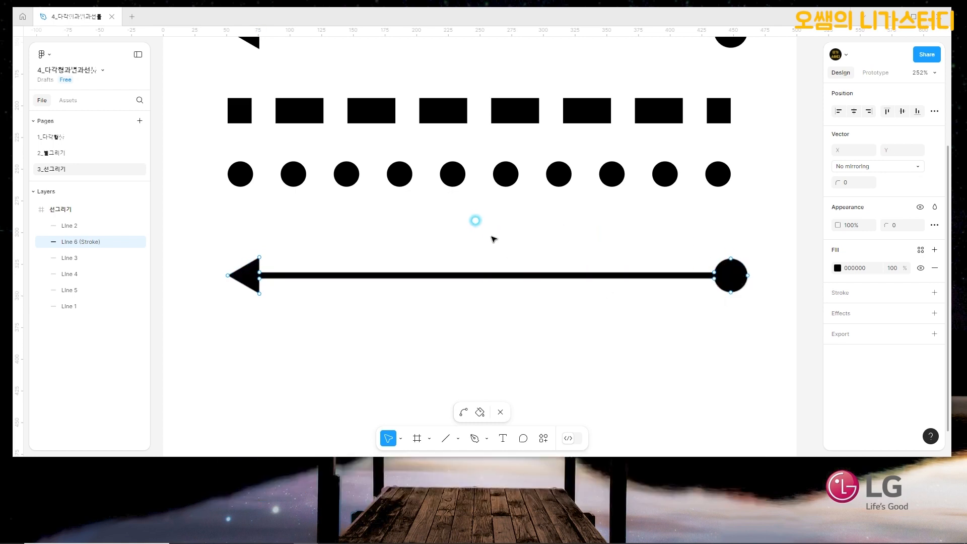
{"action": "key", "text": "Escape"}
{"action": "left_click", "coordinate": [300, 282]}
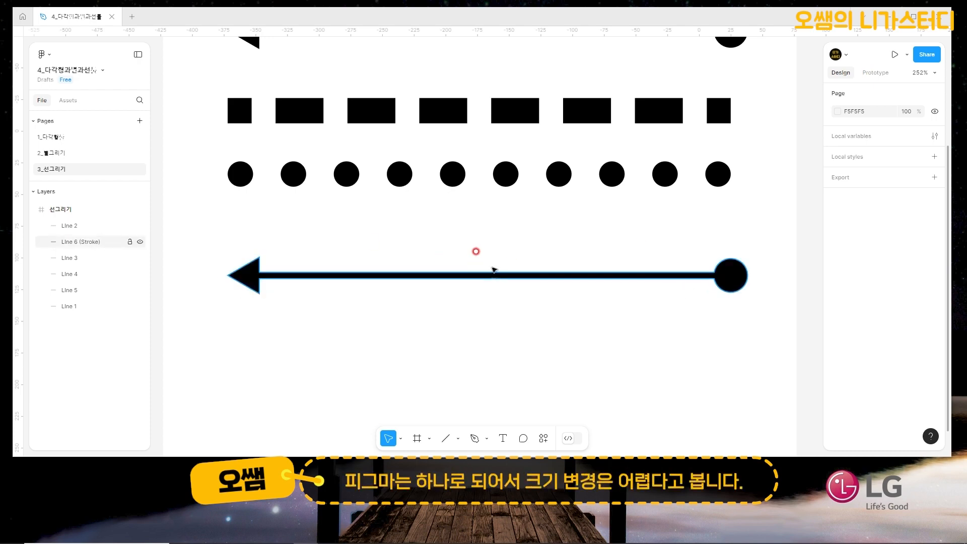
Paste the 5_Circle Button frame beside the line frame as a reference and delete it.
{"action": "scroll", "coordinate": [494, 267], "scroll_direction": "down", "scroll_amount": 5}
{"action": "scroll", "coordinate": [494, 266], "scroll_direction": "down", "scroll_amount": 2}
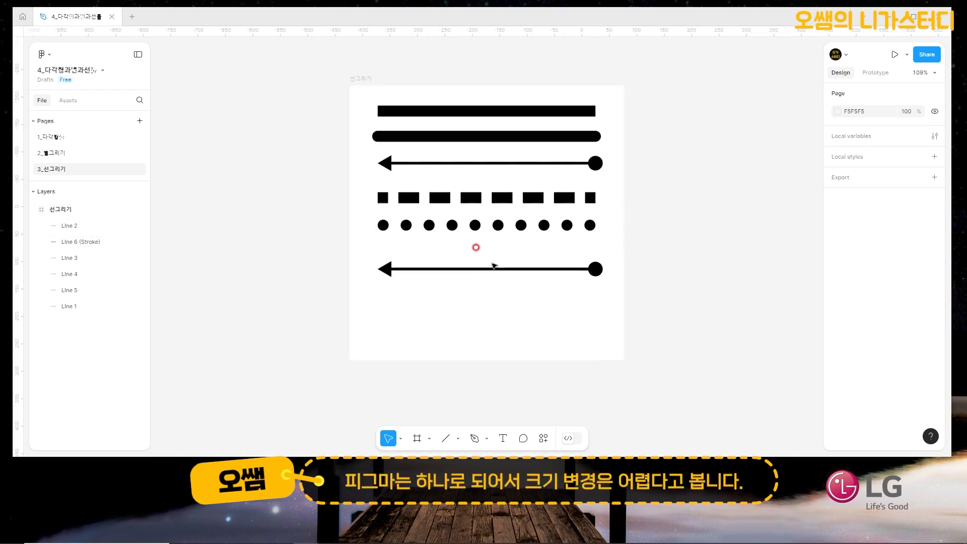
{"action": "scroll", "coordinate": [606, 216], "scroll_direction": "right", "scroll_amount": 5}
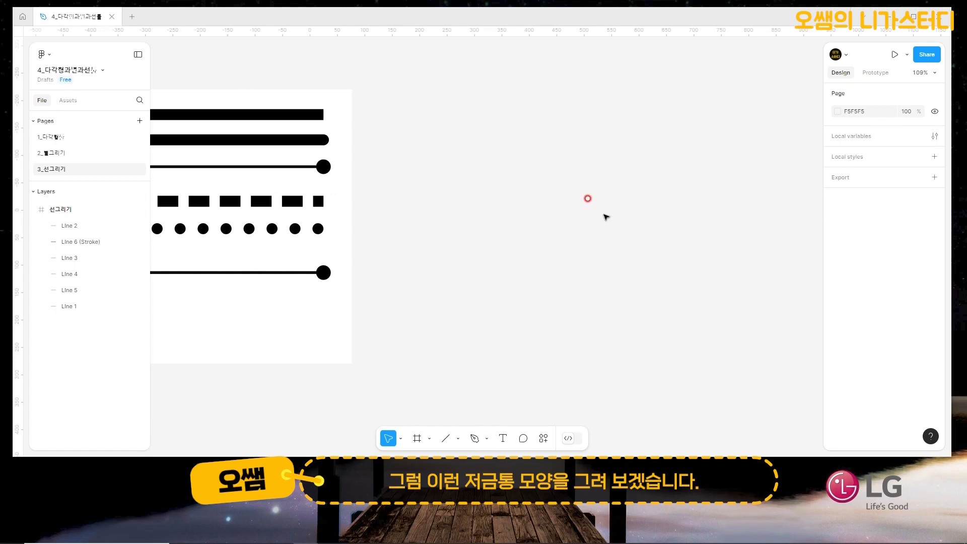
{"action": "key", "text": "ctrl+v"}
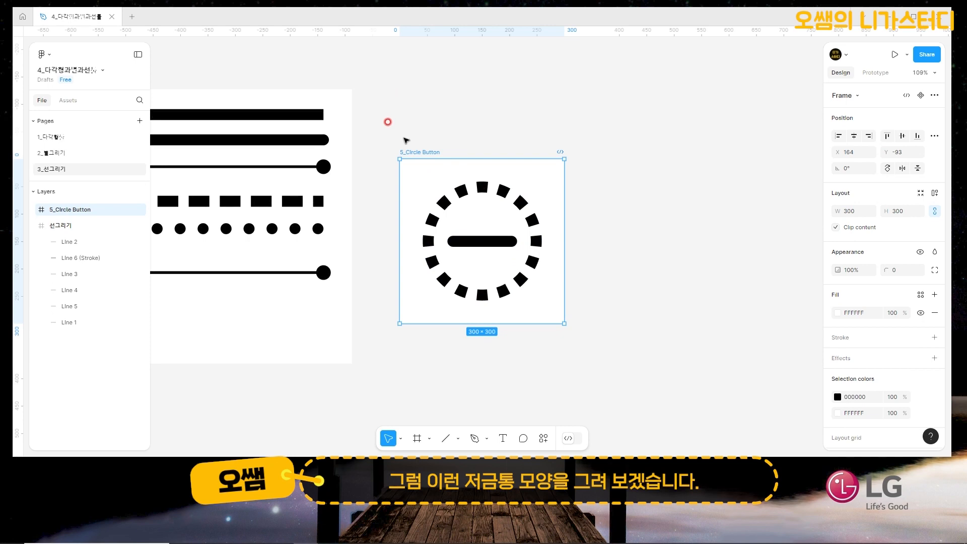
{"action": "key", "text": "Delete"}
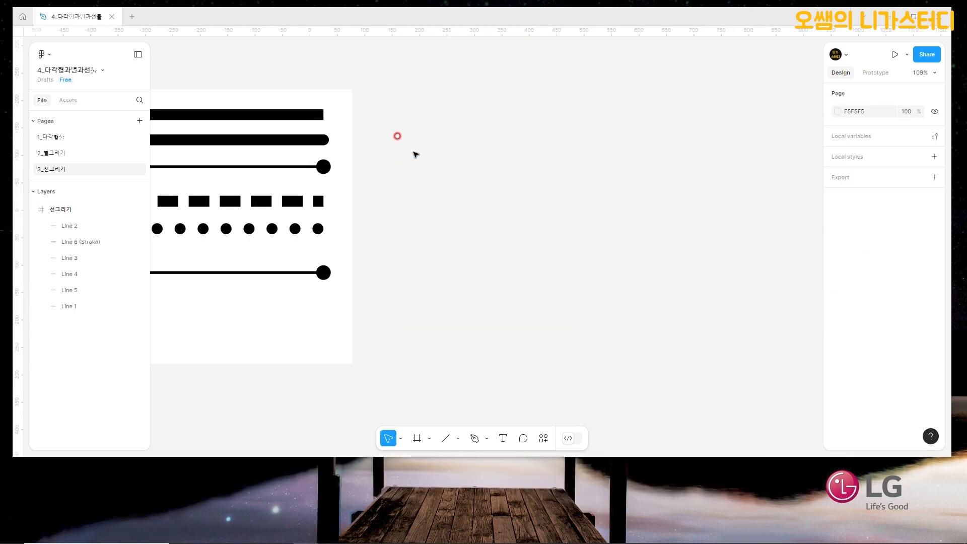
Draw a 500 × 500 frame beside the line frame and name it 저금통 아이콘.
{"action": "left_click", "coordinate": [421, 442]}
{"action": "left_click_drag", "start_coordinate": [408, 89], "coordinate": [683, 363]}
{"action": "double_click", "coordinate": [417, 82]}
{"action": "type", "text": "저"}
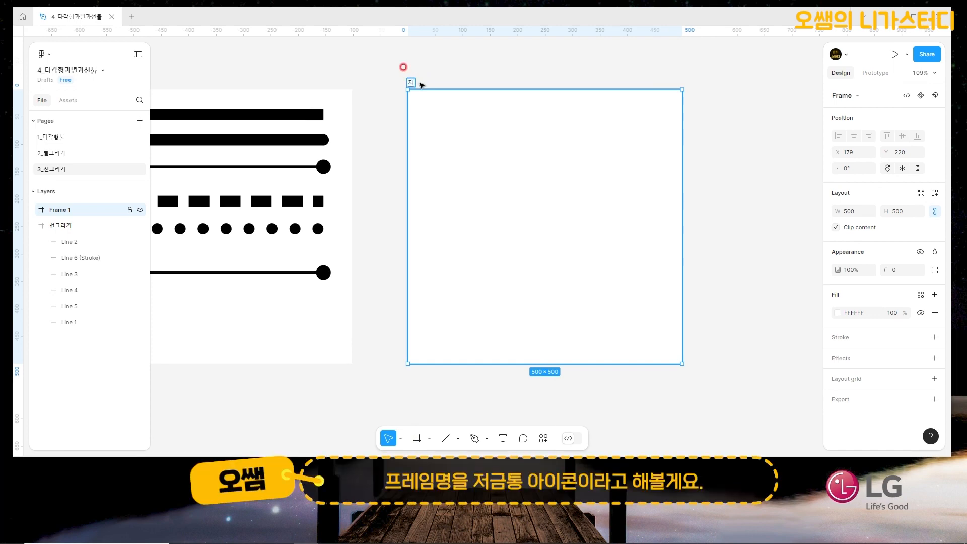
{"action": "type", "text": "금"}
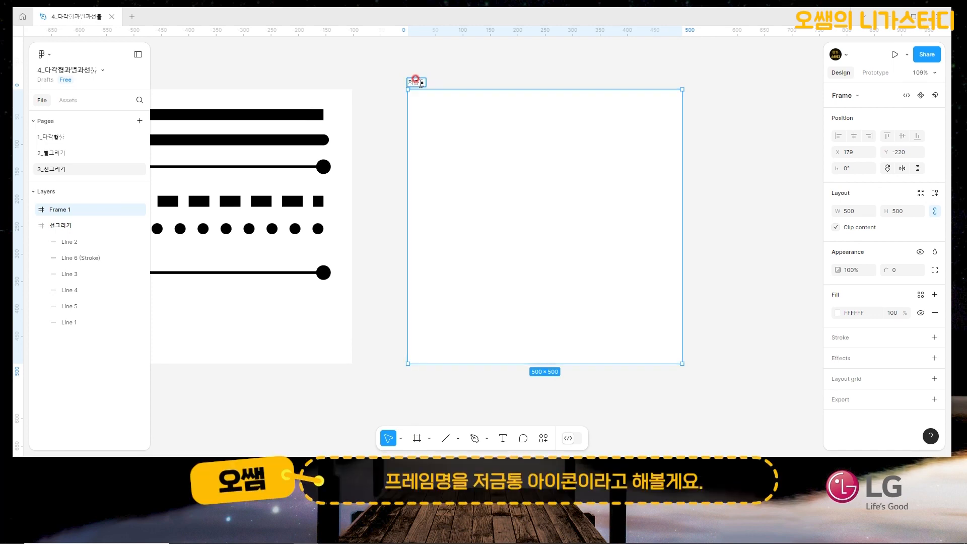
{"action": "type", "text": "통 아이콘"}
{"action": "key", "text": "Return"}
Draw a circle about 378 × 378 outward from the centre of the 저금통 아이콘 frame with the Ellipse tool.
{"action": "scroll", "coordinate": [546, 84], "scroll_direction": "right", "scroll_amount": 3}
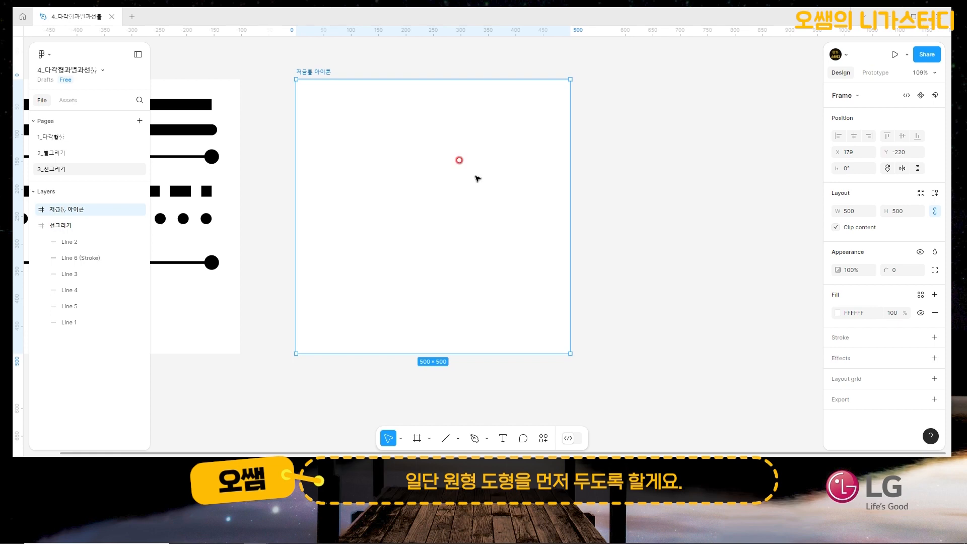
{"action": "left_click", "coordinate": [447, 439]}
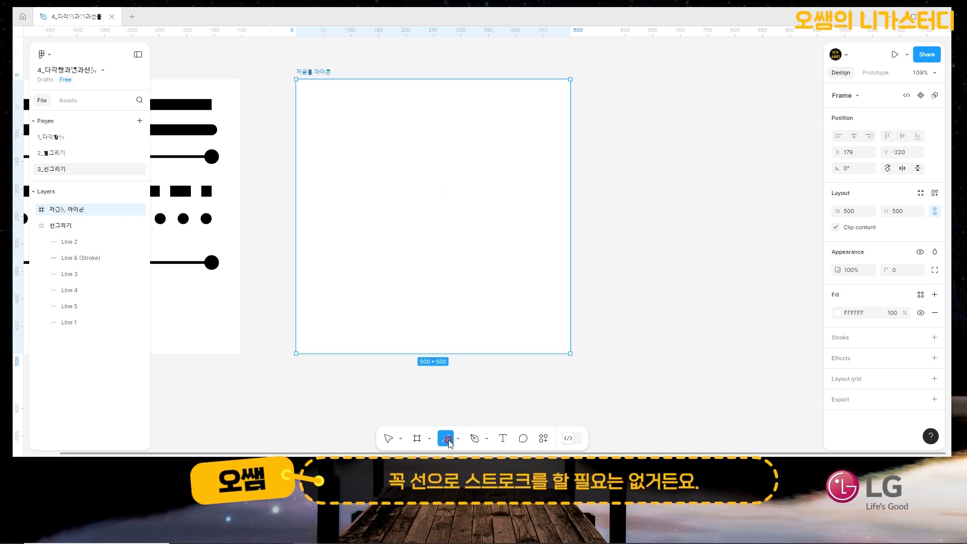
{"action": "left_click", "coordinate": [456, 439]}
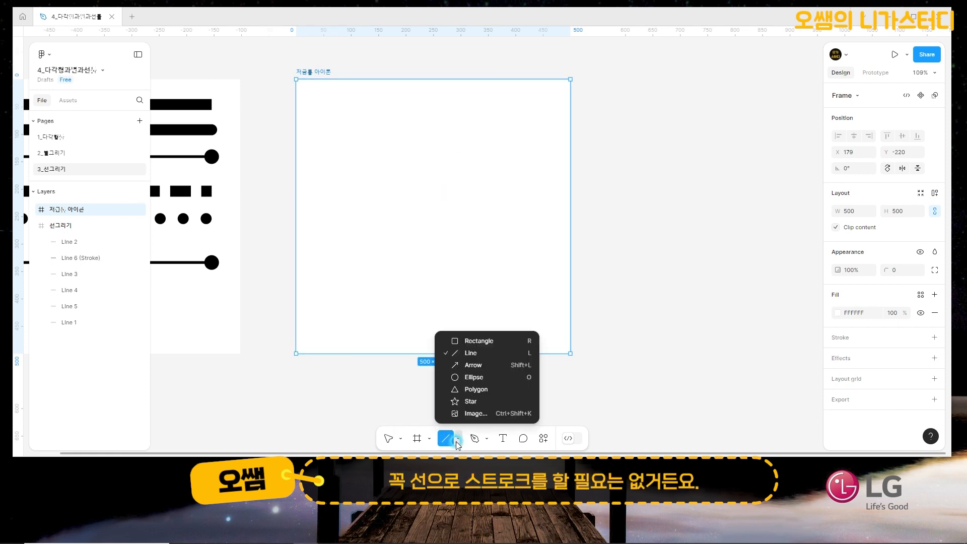
{"action": "left_click", "coordinate": [476, 378]}
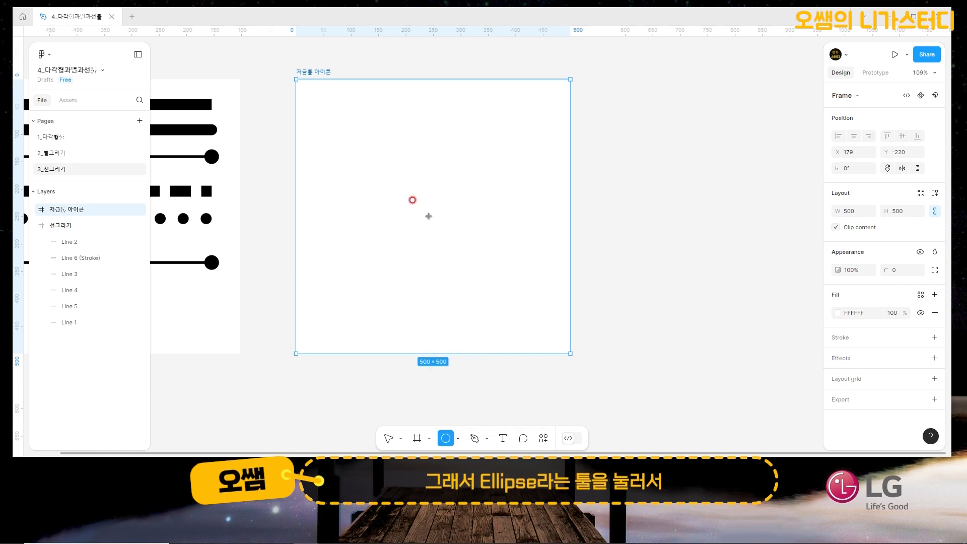
{"action": "left_click_drag", "start_coordinate": [428, 216], "coordinate": [521, 313]}
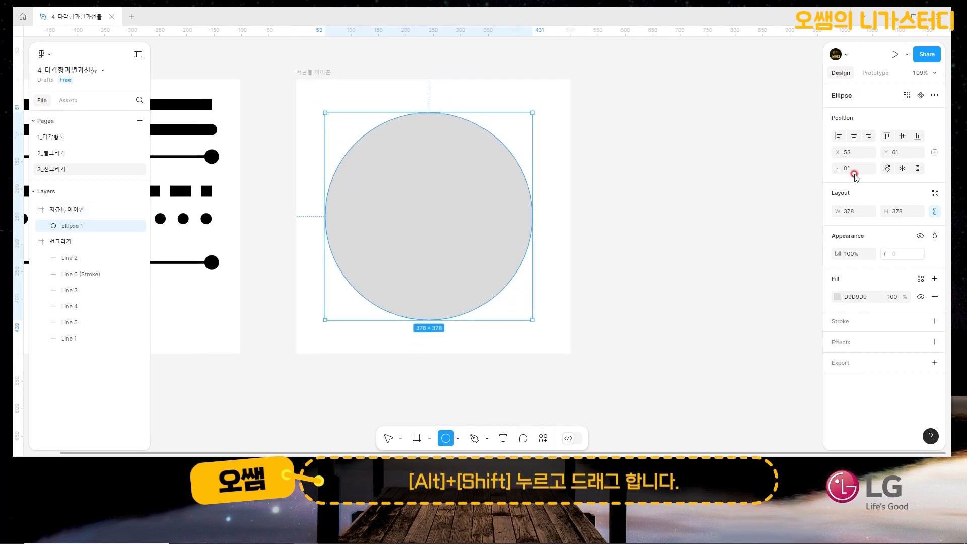
Resize the circle to 400 × 400 and centre it in its frame at X 50, Y 50.
{"action": "left_click", "coordinate": [855, 212]}
{"action": "type", "text": "400"}
{"action": "key", "text": "Return"}
{"action": "left_click_drag", "start_coordinate": [481, 222], "coordinate": [478, 218]}
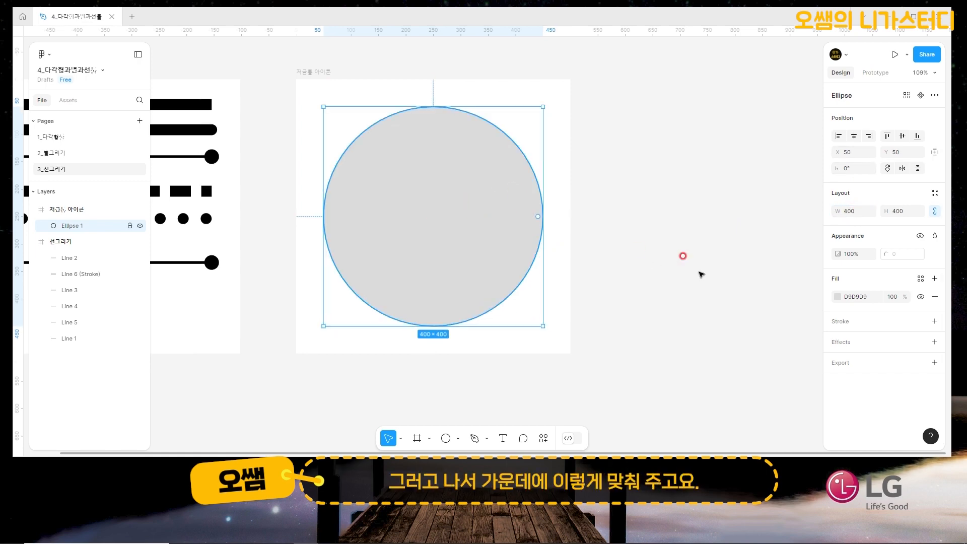
Remove the circle's fill and add a black stroke with a weight of 30.
{"action": "left_click", "coordinate": [934, 297]}
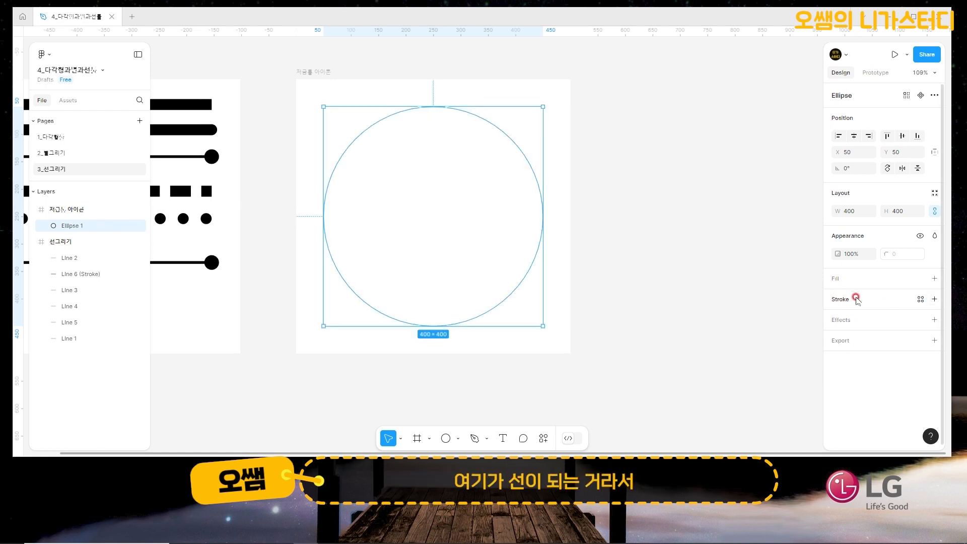
{"action": "left_click", "coordinate": [934, 300]}
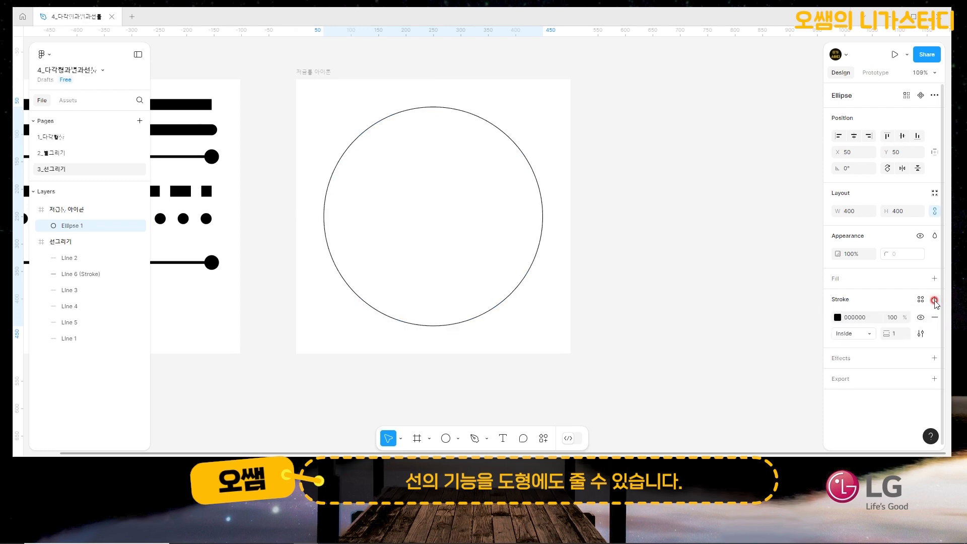
{"action": "left_click", "coordinate": [906, 336]}
{"action": "type", "text": "20"}
{"action": "key", "text": "Return"}
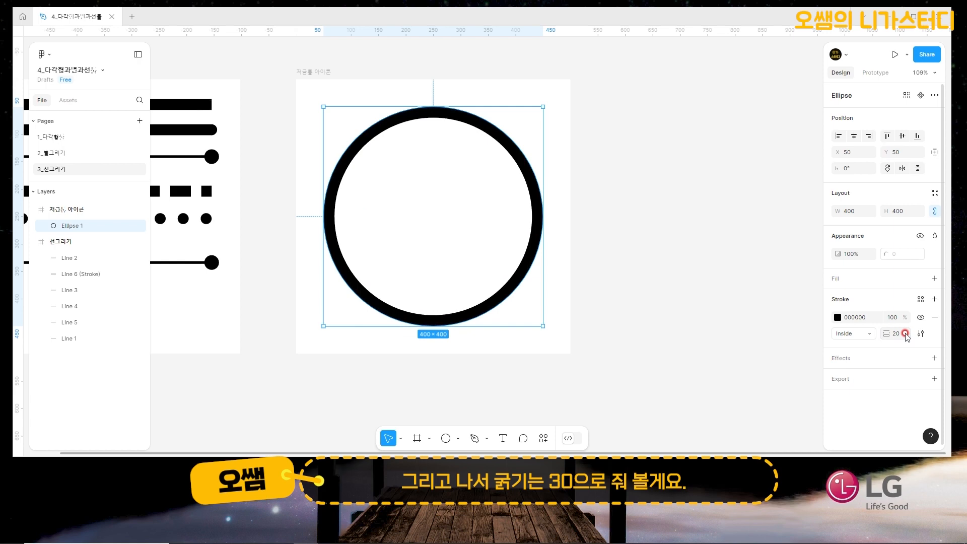
{"action": "left_click", "coordinate": [905, 335]}
{"action": "key", "text": "Return"}
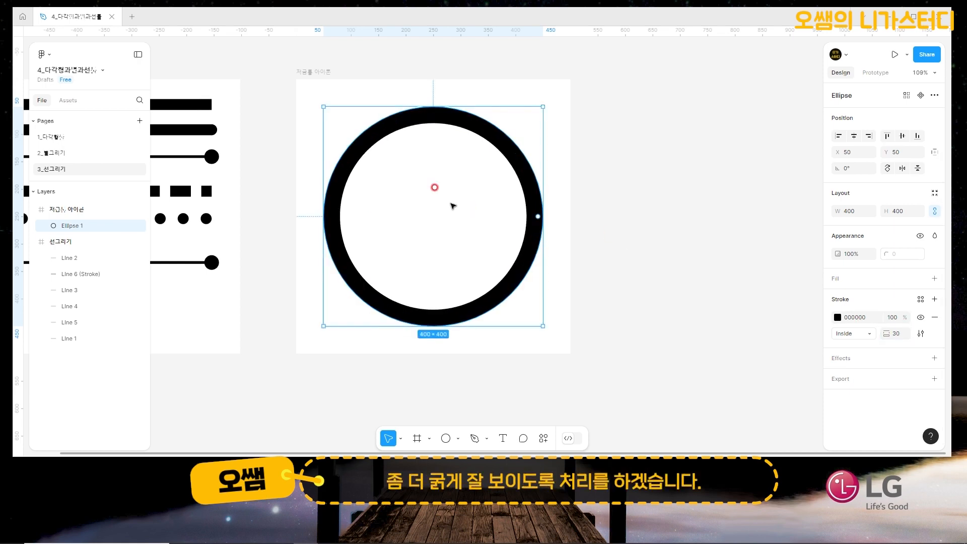
Try the Outside position for the circle's stroke and return it to Inside.
{"action": "left_click", "coordinate": [845, 334]}
{"action": "left_click", "coordinate": [854, 344]}
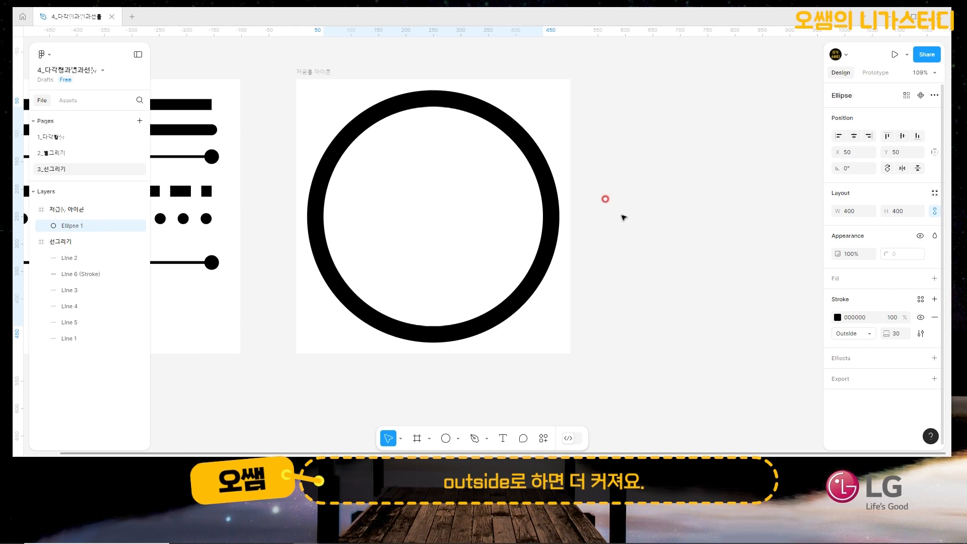
{"action": "left_click", "coordinate": [851, 333]}
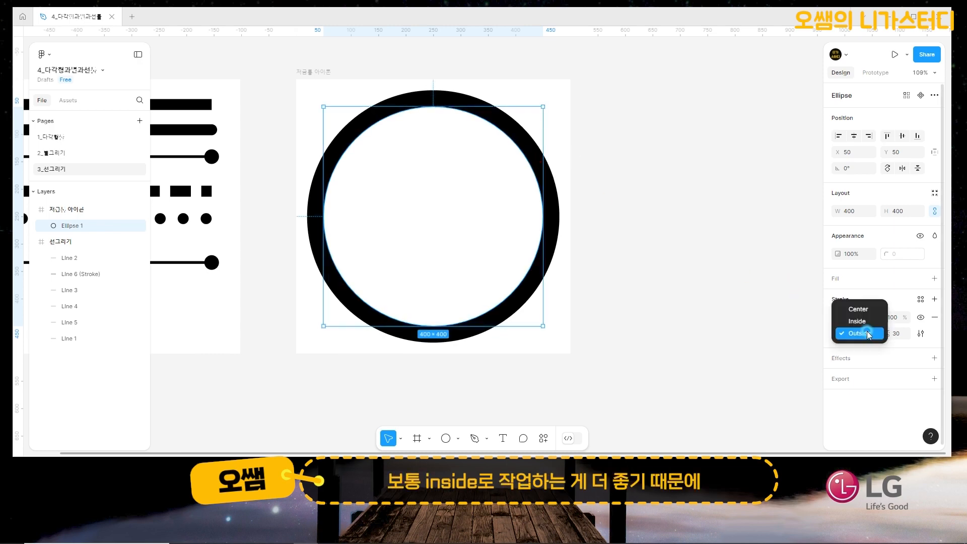
{"action": "left_click", "coordinate": [860, 321]}
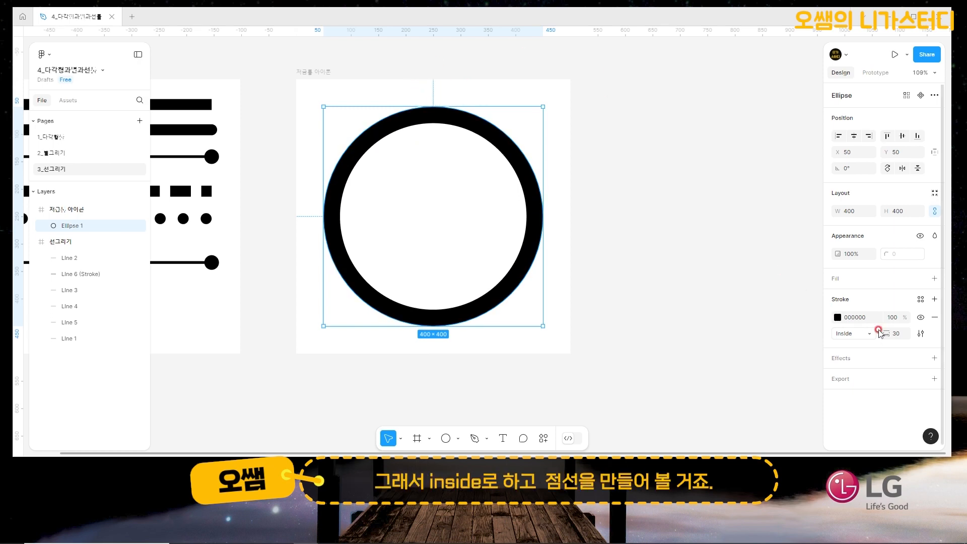
Change the circle's stroke style to Dash with a dash length of 30.
{"action": "left_click", "coordinate": [922, 335]}
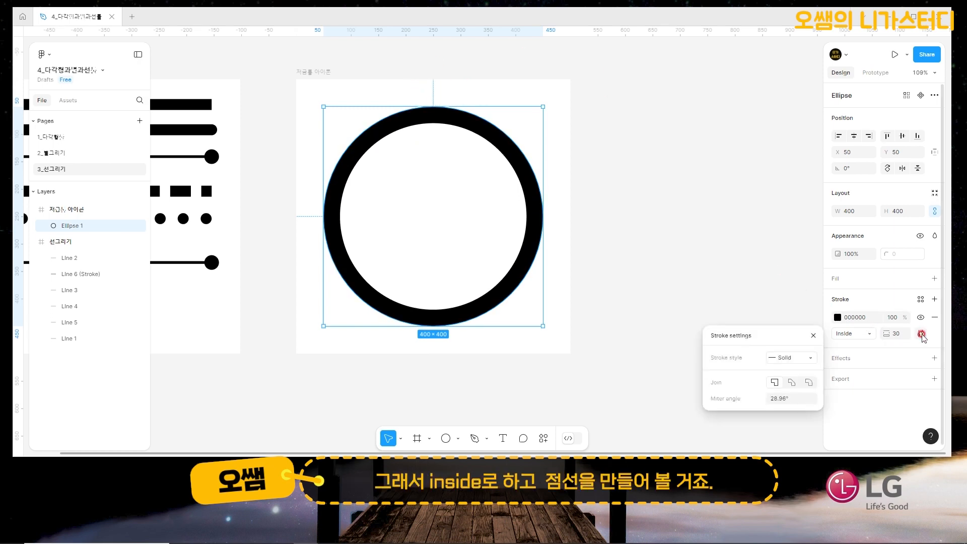
{"action": "left_click", "coordinate": [792, 359]}
{"action": "left_click", "coordinate": [803, 372]}
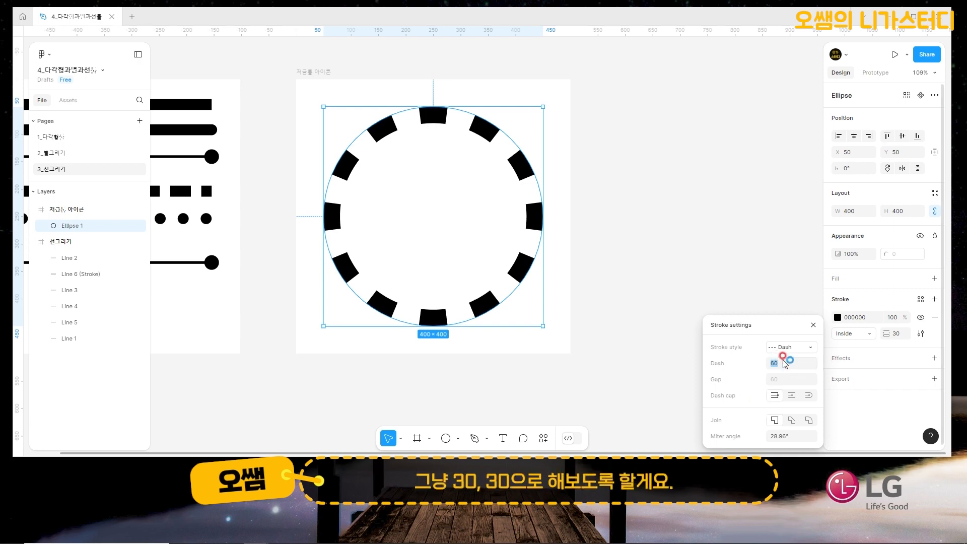
{"action": "type", "text": "30"}
{"action": "key", "text": "Return"}
Draw a horizontal line outward from the circle's centre with the Line tool and set its width to 260.
{"action": "left_click", "coordinate": [458, 437]}
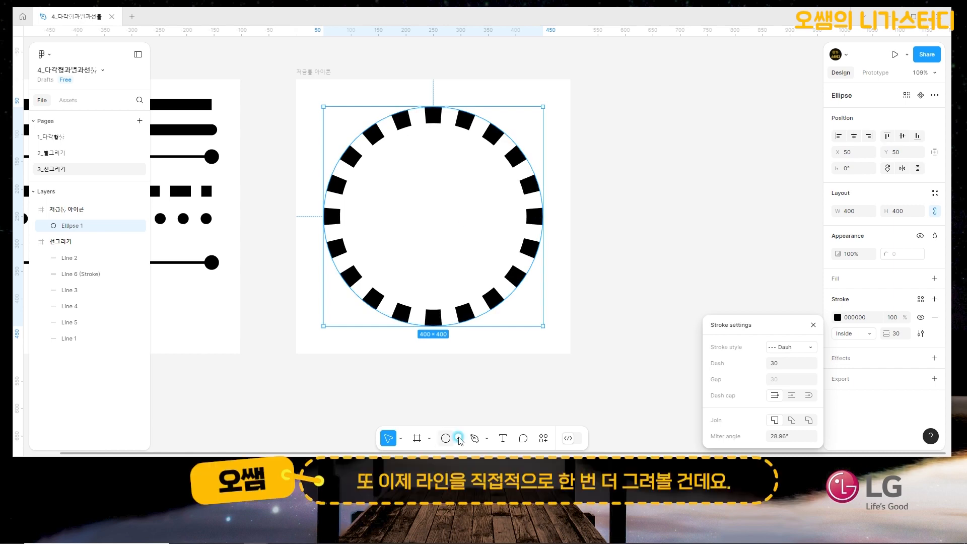
{"action": "left_click", "coordinate": [457, 438]}
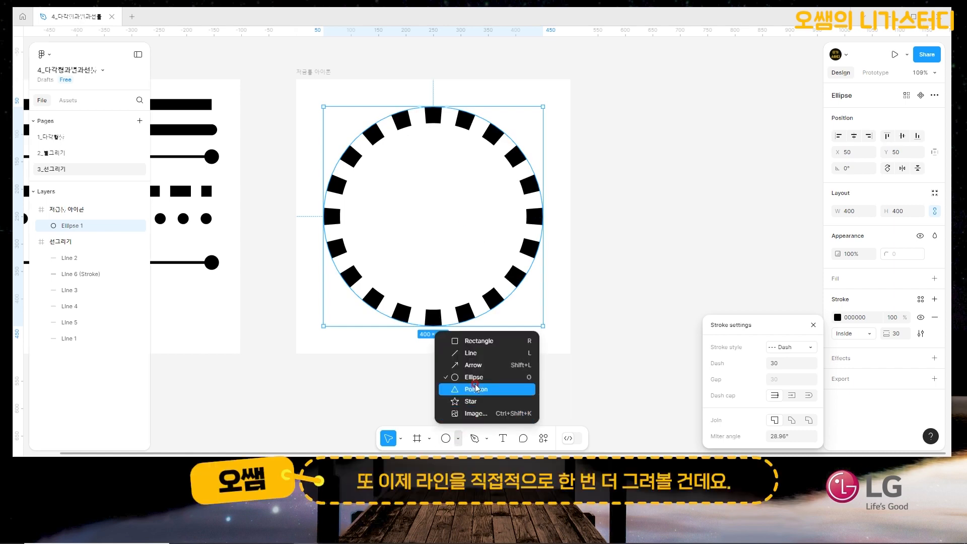
{"action": "left_click", "coordinate": [485, 354]}
{"action": "left_click_drag", "start_coordinate": [433, 214], "coordinate": [433, 219]}
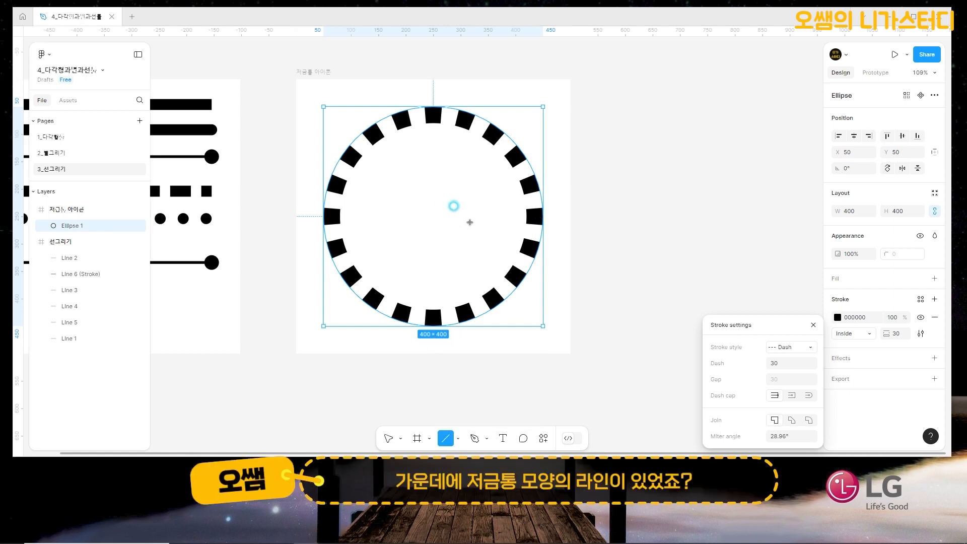
{"action": "left_click_drag", "start_coordinate": [501, 225], "coordinate": [488, 199]}
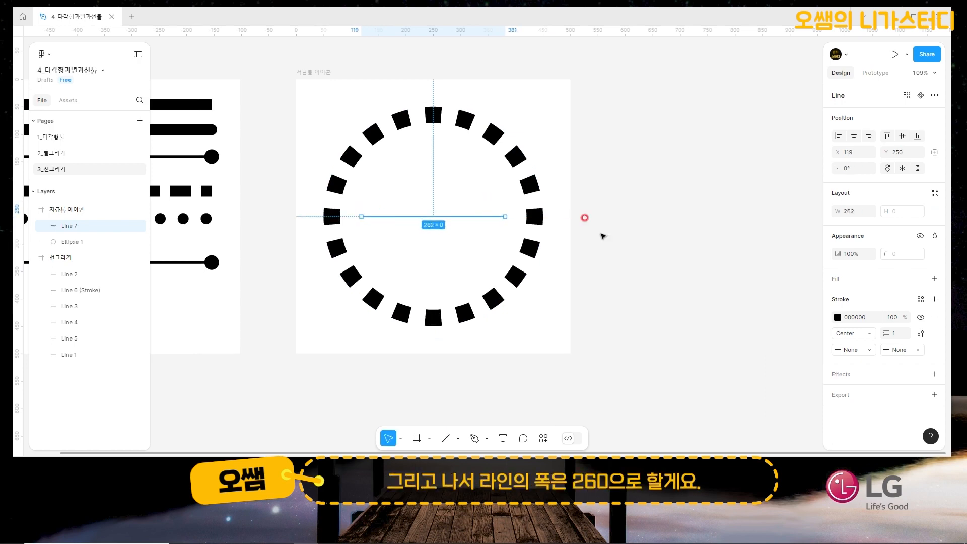
{"action": "left_click", "coordinate": [859, 219]}
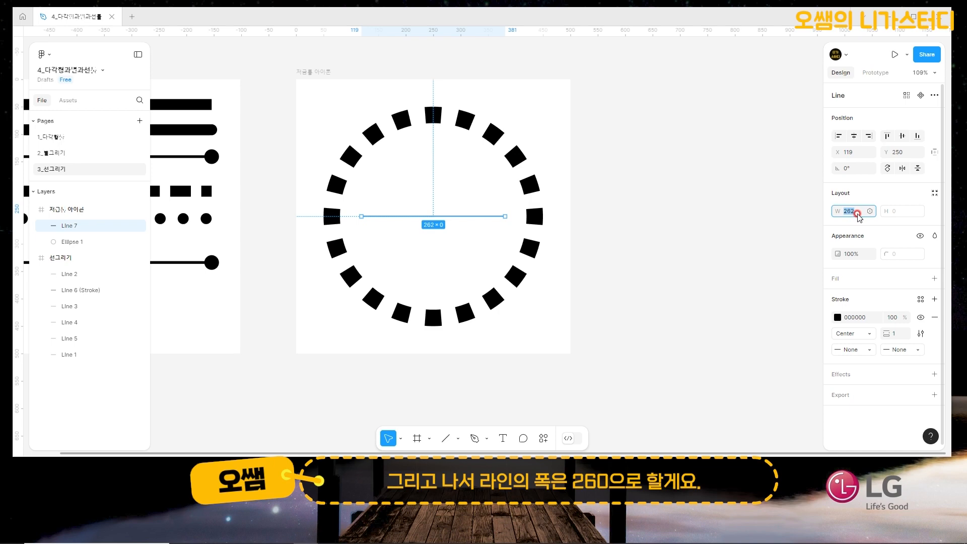
{"action": "type", "text": "260"}
{"action": "key", "text": "Return"}
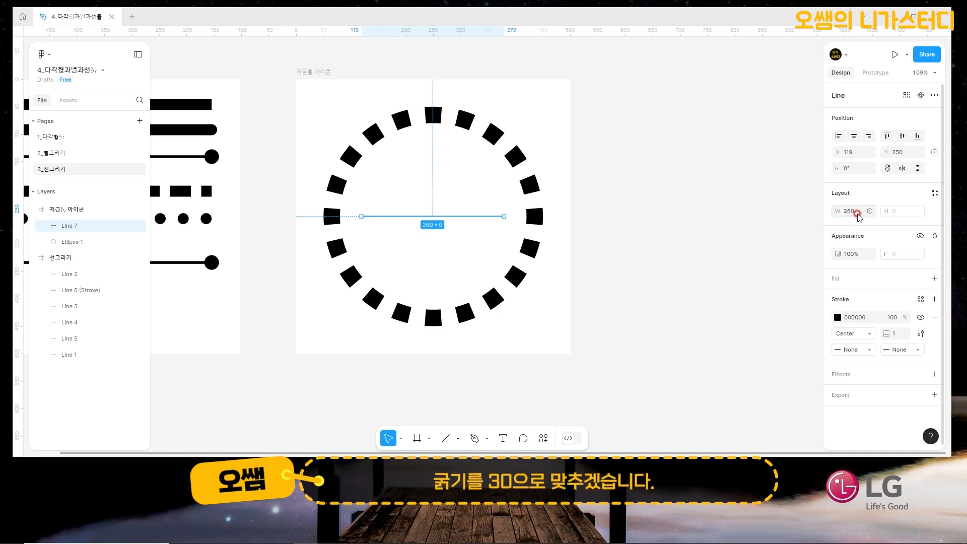
Set the horizontal line's stroke weight to 30 and give its ends Round caps.
{"action": "left_click", "coordinate": [898, 333]}
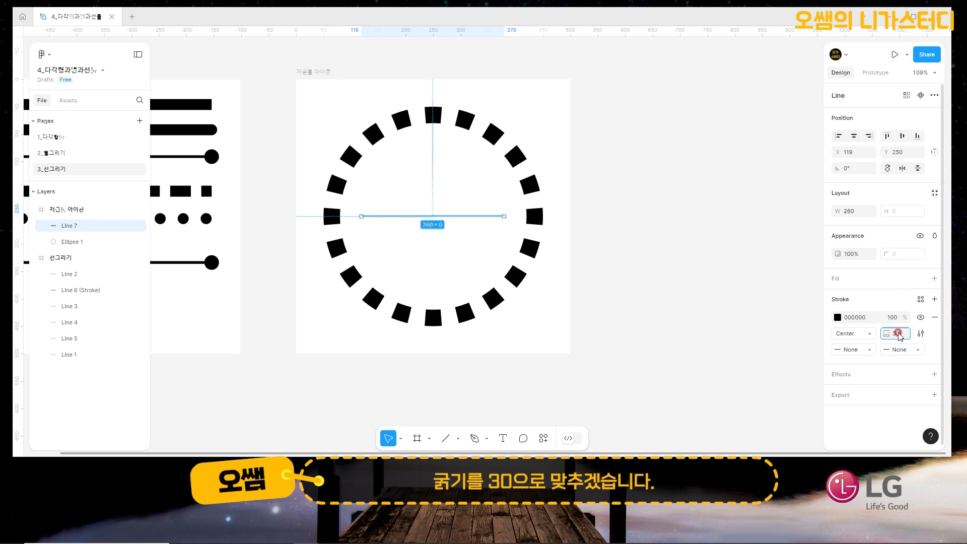
{"action": "type", "text": "30"}
{"action": "key", "text": "Return"}
{"action": "left_click", "coordinate": [855, 349]}
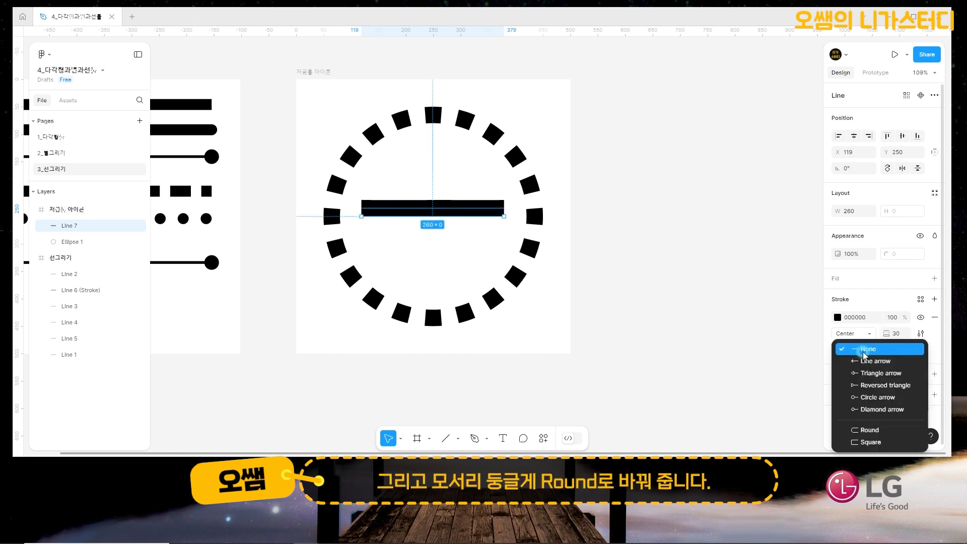
{"action": "left_click", "coordinate": [870, 430]}
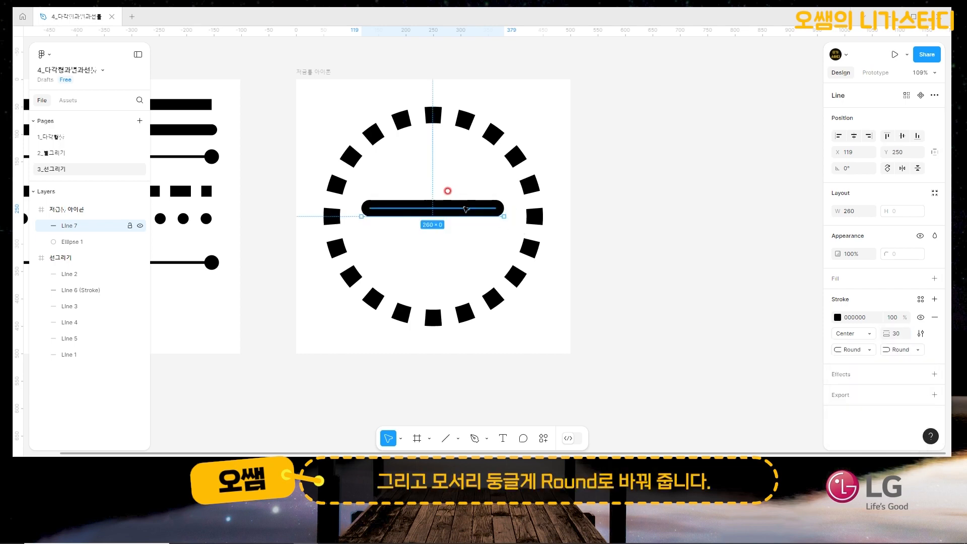
Try to centre the thick line on the dashed circle by aligning both objects' horizontal and vertical centres.
{"action": "mouse_move", "coordinate": [465, 209]}
{"action": "left_mouse_down"}
{"action": "mouse_move", "coordinate": [469, 220]}
{"action": "mouse_move", "coordinate": [464, 164]}
{"action": "mouse_move", "coordinate": [464, 221]}
{"action": "mouse_move", "coordinate": [473, 216]}
{"action": "left_mouse_up"}
{"action": "left_click_drag", "start_coordinate": [542, 333], "coordinate": [373, 157]}
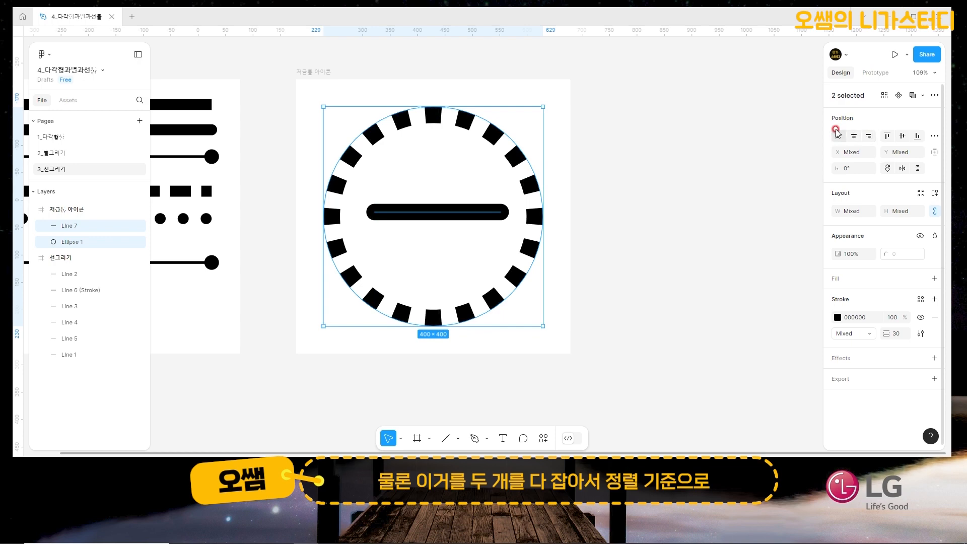
{"action": "left_click", "coordinate": [851, 137]}
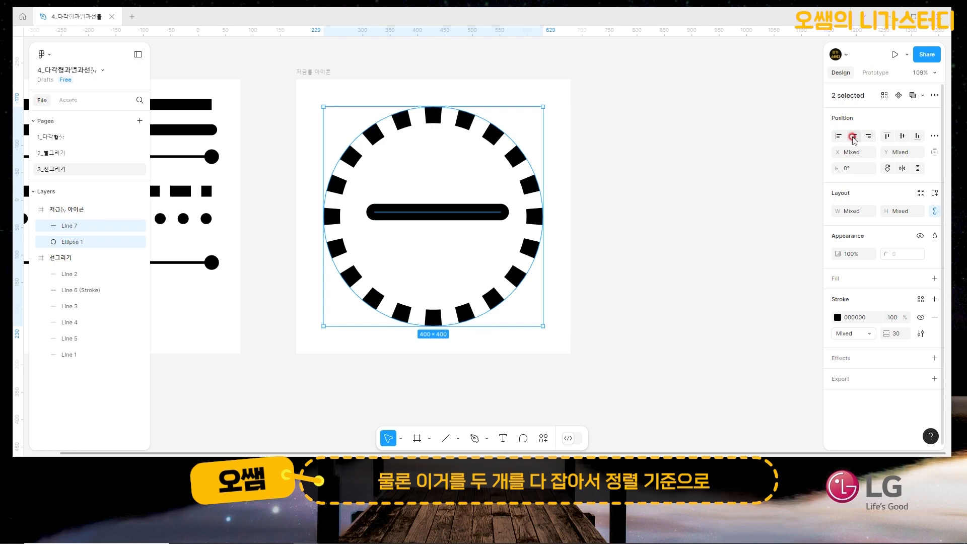
{"action": "left_click", "coordinate": [901, 137]}
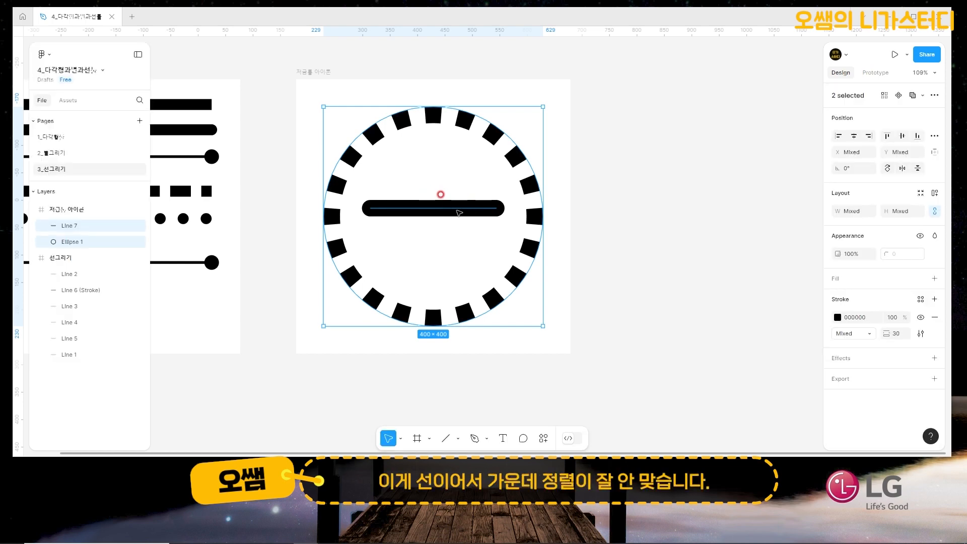
{"action": "left_click", "coordinate": [594, 121]}
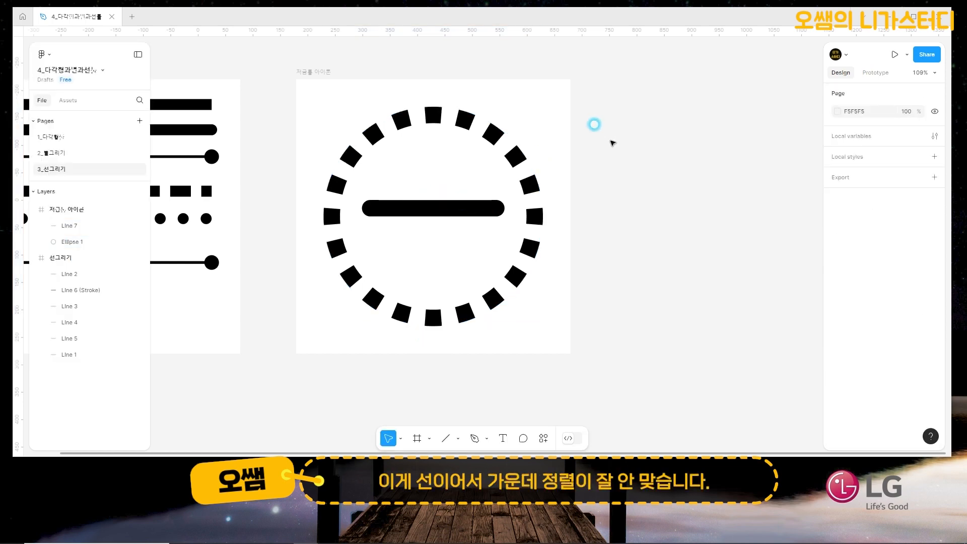
Convert the thick rounded line to a shape with Outline stroke and move it to the frame's centre at X 120, Y 235.
{"action": "left_click", "coordinate": [420, 193]}
{"action": "left_click", "coordinate": [438, 211]}
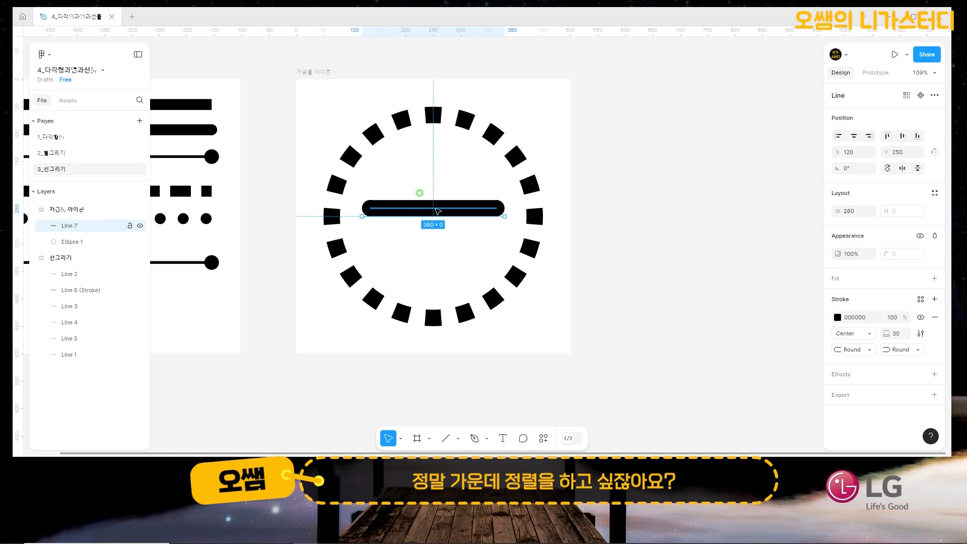
{"action": "right_click", "coordinate": [436, 212]}
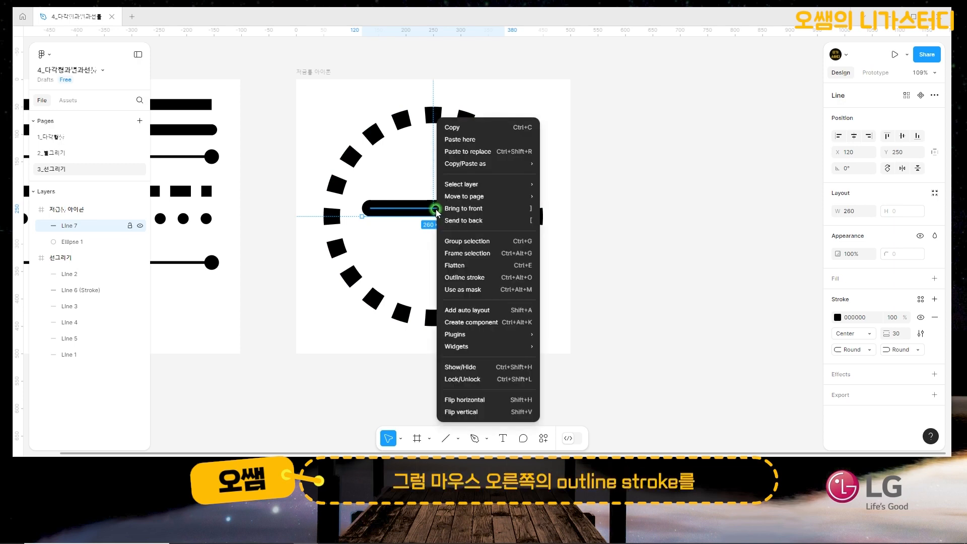
{"action": "left_click", "coordinate": [493, 277]}
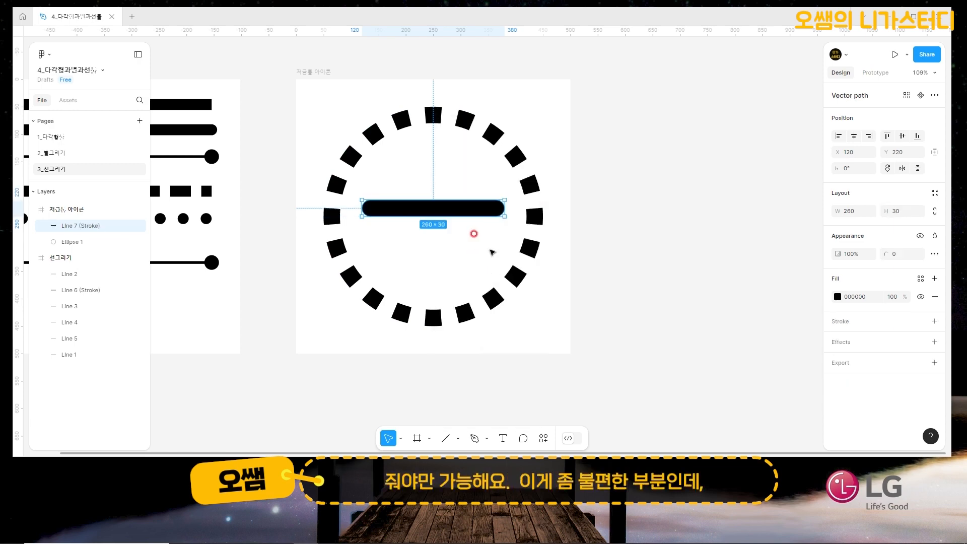
{"action": "left_click_drag", "start_coordinate": [481, 217], "coordinate": [483, 220]}
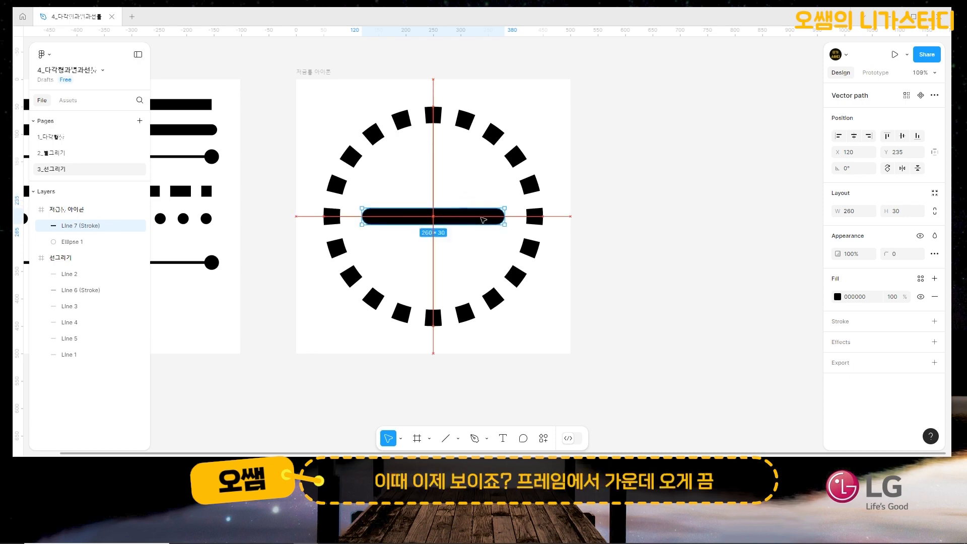
Move the outlined bar above the centre and align it with the dashed circle on their horizontal and vertical centres.
{"action": "left_click_drag", "start_coordinate": [483, 220], "coordinate": [481, 205]}
{"action": "left_click", "coordinate": [422, 186]}
{"action": "left_click_drag", "start_coordinate": [540, 322], "coordinate": [420, 184]}
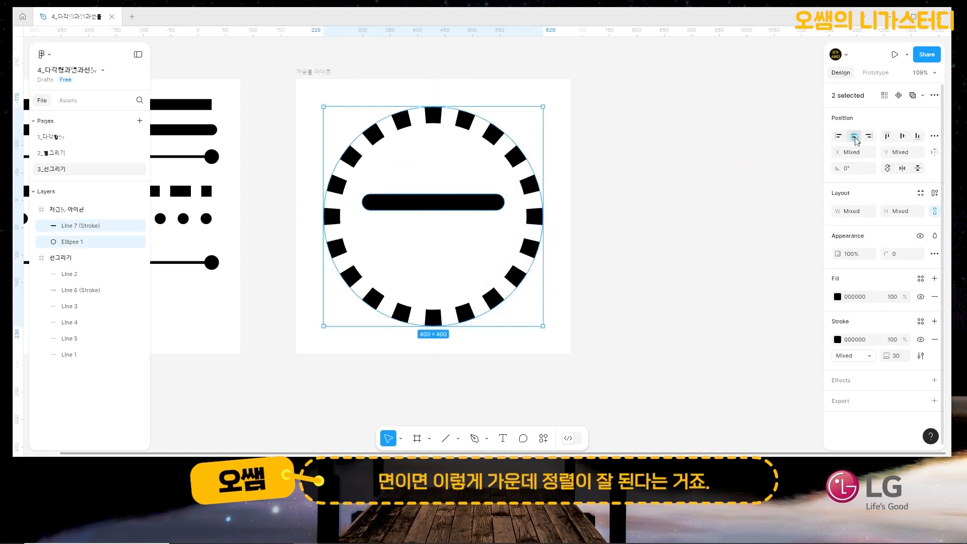
{"action": "left_click", "coordinate": [903, 139]}
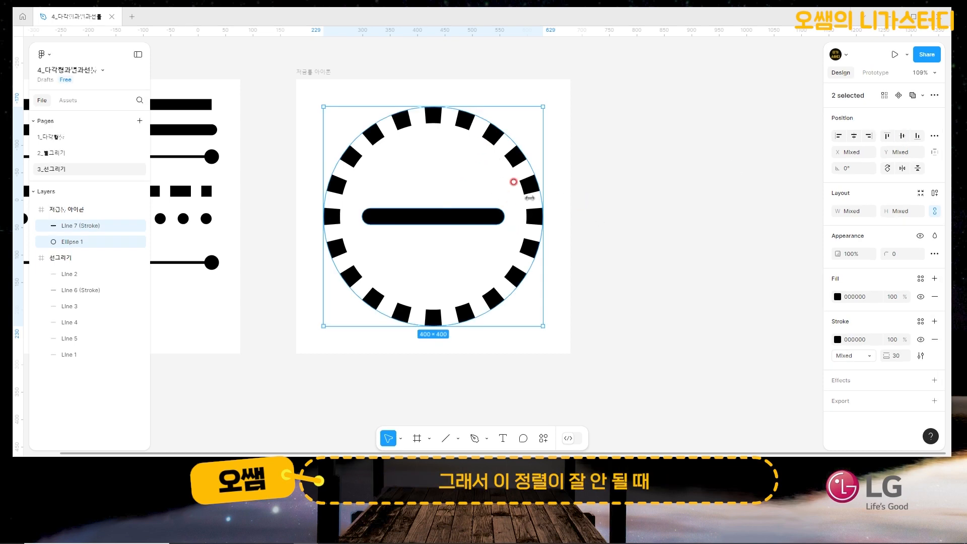
{"action": "left_click", "coordinate": [451, 231]}
{"action": "left_click", "coordinate": [438, 218]}
{"action": "key", "text": "ctrl+shift+o"}
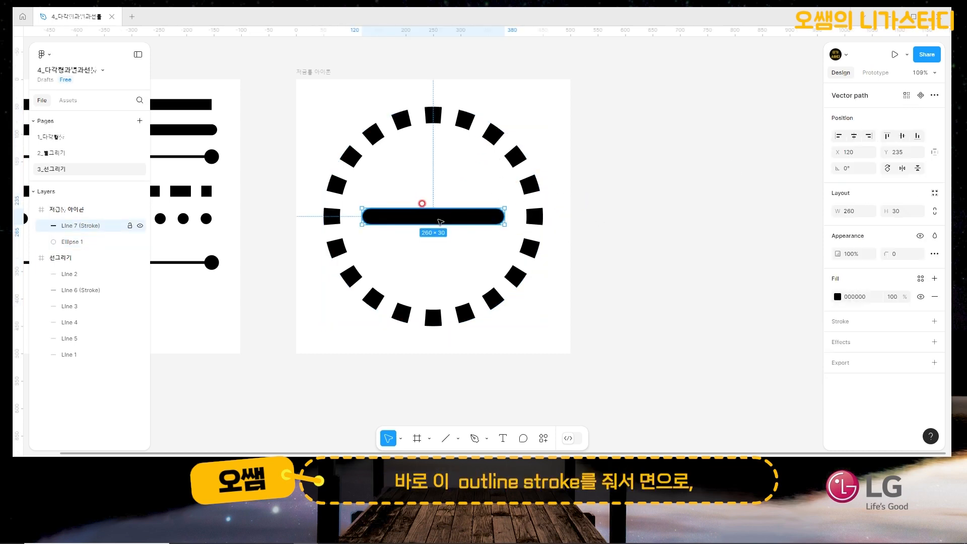